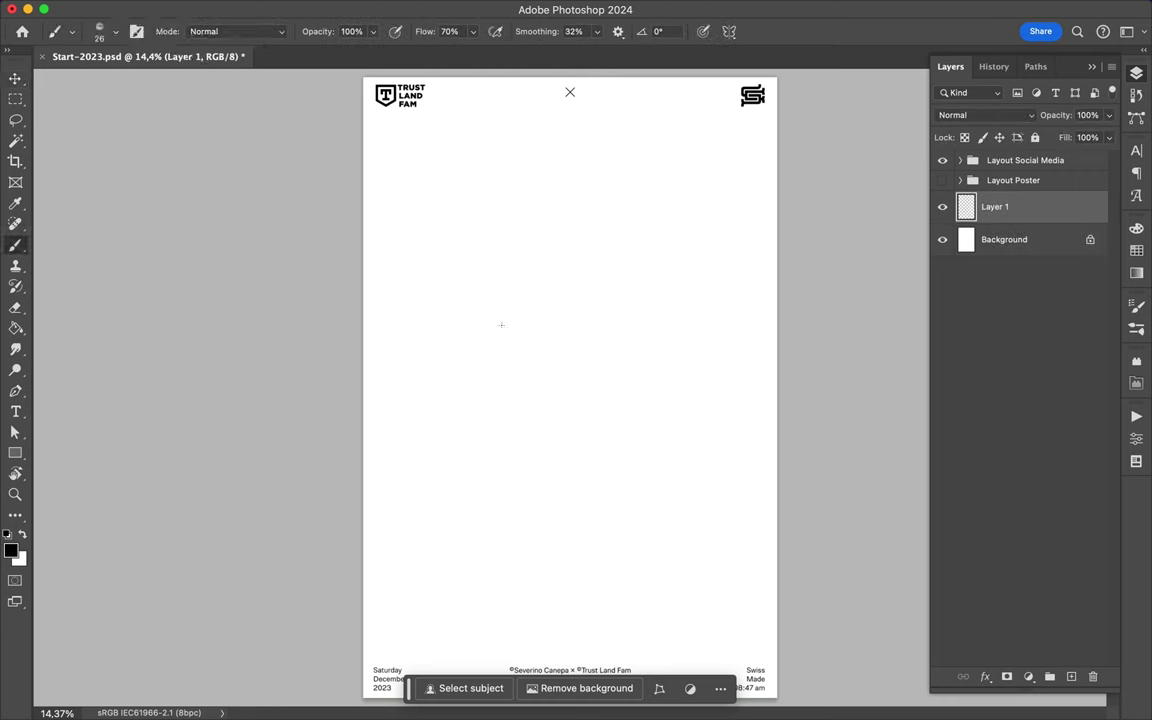
Paint a thick stepped line and a rectangular outline with The Harder They Fall brush
{"action": "scroll", "coordinate": [150, 350], "scroll_direction": "down", "scroll_amount": 5}
{"action": "scroll", "coordinate": [135, 330], "scroll_direction": "up", "scroll_amount": 1}
{"action": "left_click", "coordinate": [130, 335]}
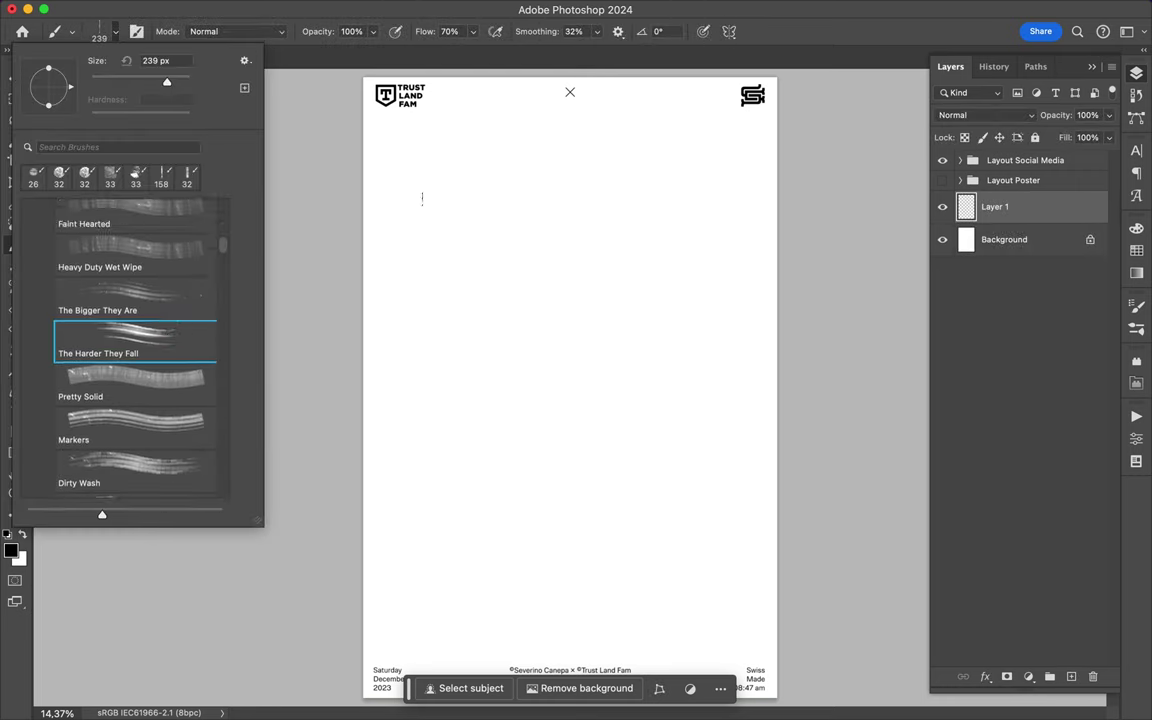
{"action": "left_click", "coordinate": [450, 193]}
{"action": "mouse_move", "coordinate": [729, 182]}
{"action": "left_mouse_down"}
{"action": "mouse_move", "coordinate": [651, 370]}
{"action": "mouse_move", "coordinate": [534, 371]}
{"action": "left_mouse_up"}
{"action": "key", "text": "super+minus"}
{"action": "mouse_move", "coordinate": [434, 495]}
{"action": "left_mouse_down"}
{"action": "mouse_move", "coordinate": [432, 568]}
{"action": "mouse_move", "coordinate": [455, 510]}
{"action": "left_mouse_up"}
With The Bigger They Are brush, paint a thinner stepped line, a pill loop and a zigzag
{"action": "left_click", "coordinate": [72, 31]}
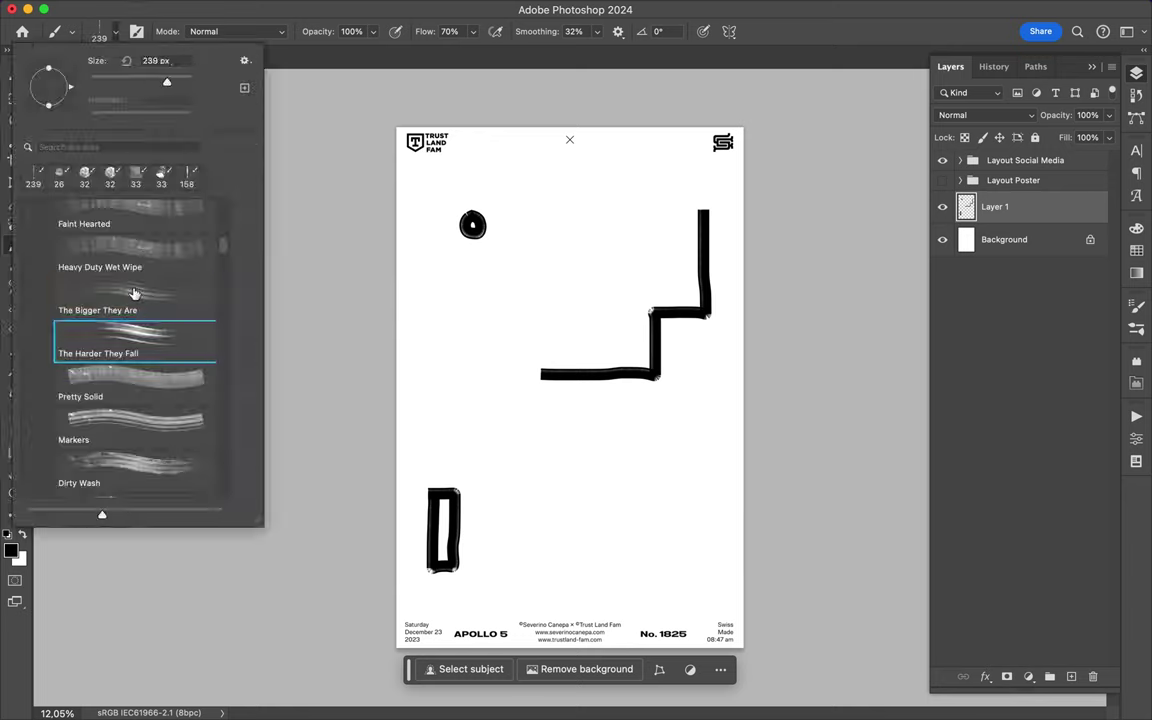
{"action": "left_click", "coordinate": [95, 297]}
{"action": "scroll", "coordinate": [688, 355], "scroll_direction": "up", "scroll_amount": 5}
{"action": "mouse_move", "coordinate": [651, 400]}
{"action": "left_mouse_down"}
{"action": "mouse_move", "coordinate": [648, 499]}
{"action": "mouse_move", "coordinate": [579, 504]}
{"action": "mouse_move", "coordinate": [572, 645]}
{"action": "mouse_move", "coordinate": [617, 652]}
{"action": "left_mouse_up"}
{"action": "scroll", "coordinate": [497, 244], "scroll_direction": "down", "scroll_amount": 3}
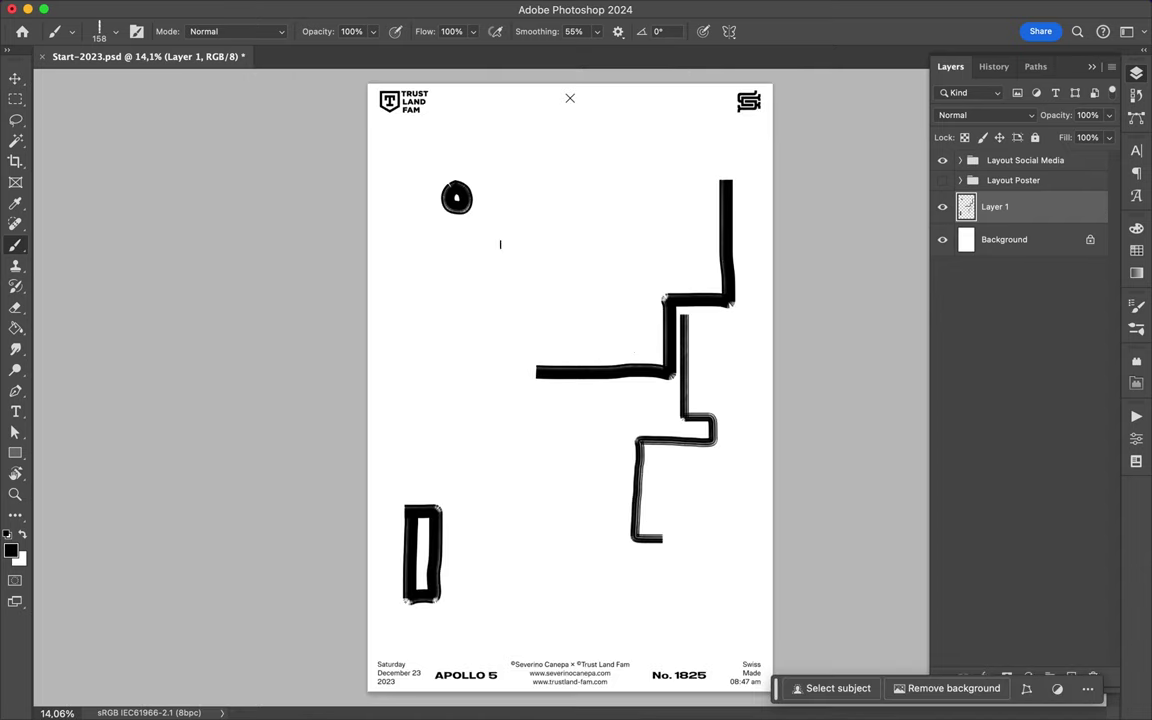
{"action": "scroll", "coordinate": [645, 337], "scroll_direction": "up", "scroll_amount": 2}
{"action": "mouse_move", "coordinate": [356, 139]}
{"action": "left_mouse_down"}
{"action": "mouse_move", "coordinate": [410, 142]}
{"action": "mouse_move", "coordinate": [370, 155]}
{"action": "mouse_move", "coordinate": [345, 138]}
{"action": "left_mouse_up"}
{"action": "left_click_drag", "start_coordinate": [728, 222], "coordinate": [720, 256]}
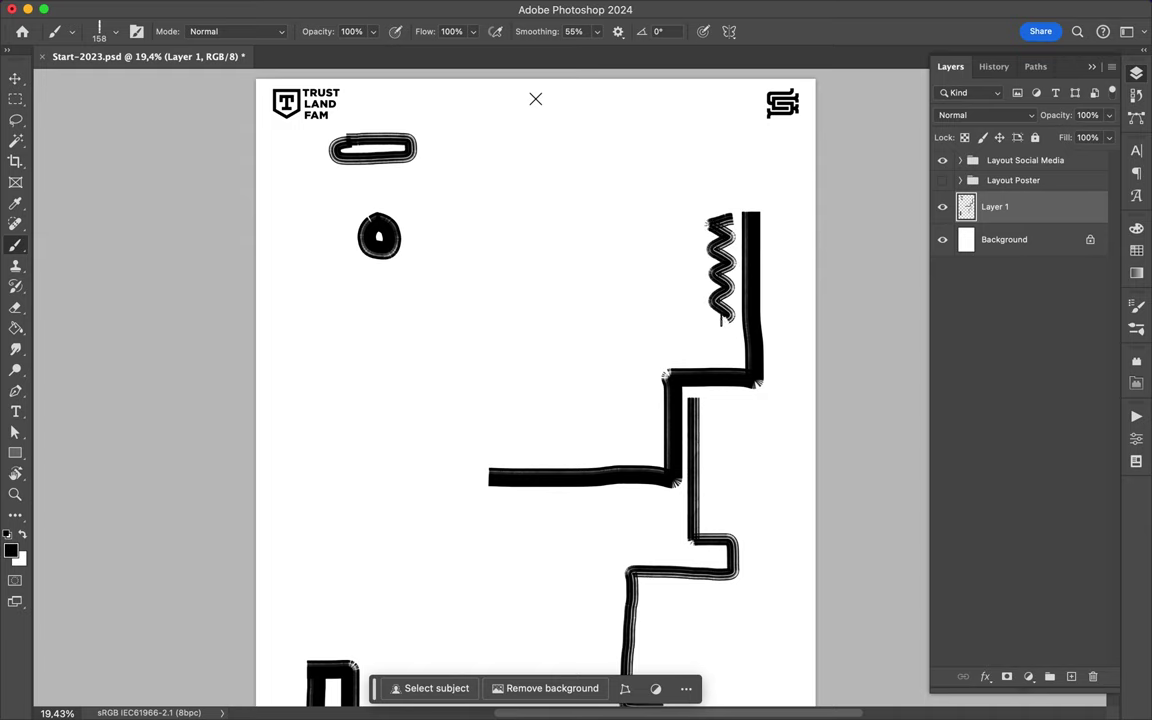
Add another stroke at lower left and a small ring beside the zigzag
{"action": "scroll", "coordinate": [579, 206], "scroll_direction": "down", "scroll_amount": 5}
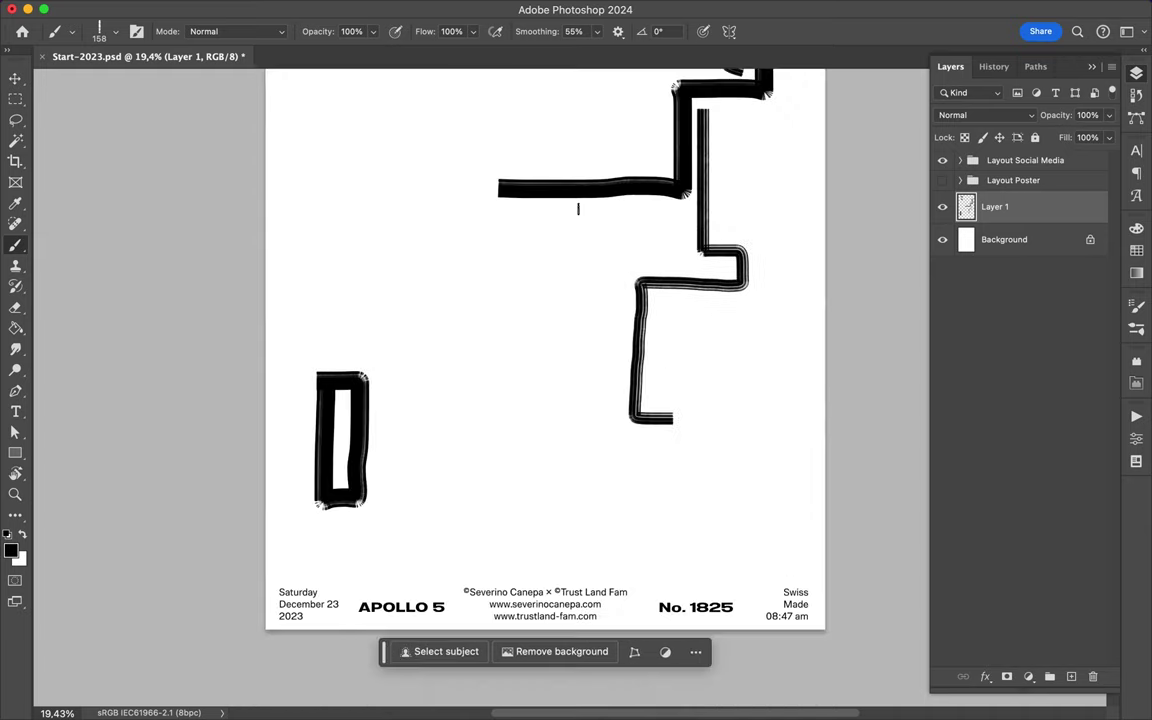
{"action": "scroll", "coordinate": [334, 347], "scroll_direction": "down", "scroll_amount": 3}
{"action": "scroll", "coordinate": [420, 486], "scroll_direction": "down", "scroll_amount": 1}
{"action": "mouse_move", "coordinate": [421, 486]}
{"action": "left_mouse_down"}
{"action": "mouse_move", "coordinate": [492, 477]}
{"action": "mouse_move", "coordinate": [462, 357]}
{"action": "left_mouse_up"}
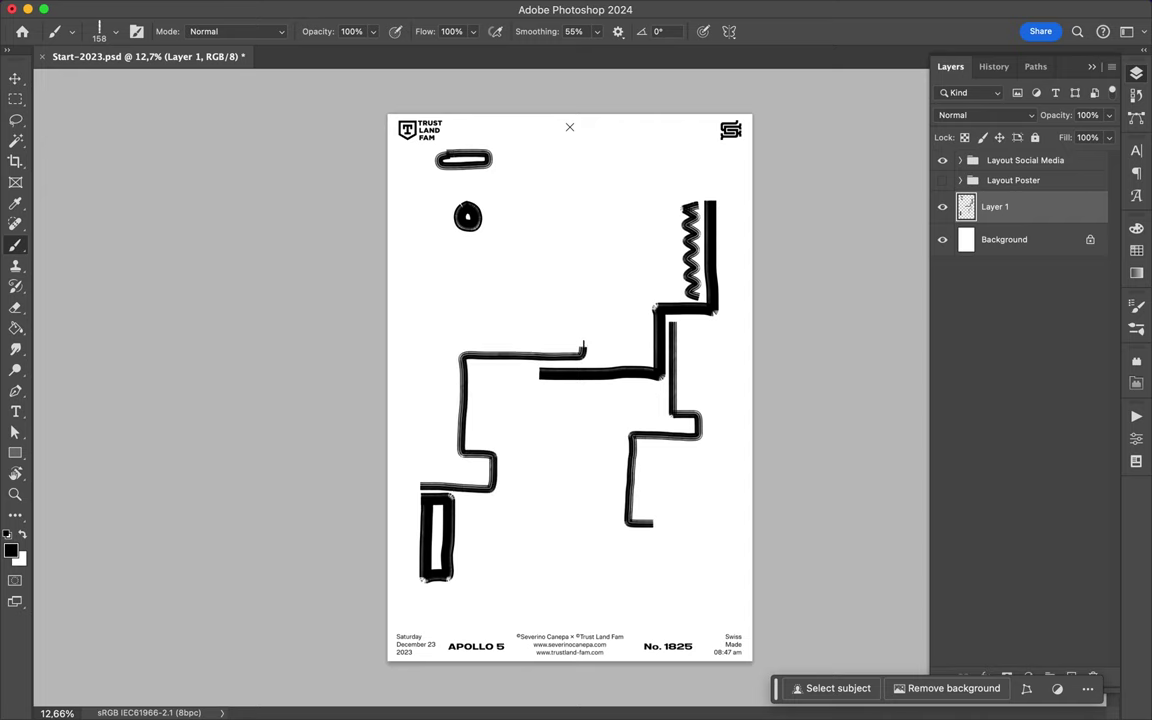
{"action": "scroll", "coordinate": [666, 476], "scroll_direction": "up", "scroll_amount": 3}
{"action": "mouse_move", "coordinate": [718, 326]}
{"action": "left_mouse_down"}
{"action": "mouse_move", "coordinate": [720, 350]}
{"action": "mouse_move", "coordinate": [715, 322]}
{"action": "left_mouse_up"}
{"action": "scroll", "coordinate": [599, 303], "scroll_direction": "up", "scroll_amount": 2}
Paint a bottom zigzag with the Heavy Duty Wet Wipe brush, undoing one long stroke
{"action": "left_click", "coordinate": [104, 31]}
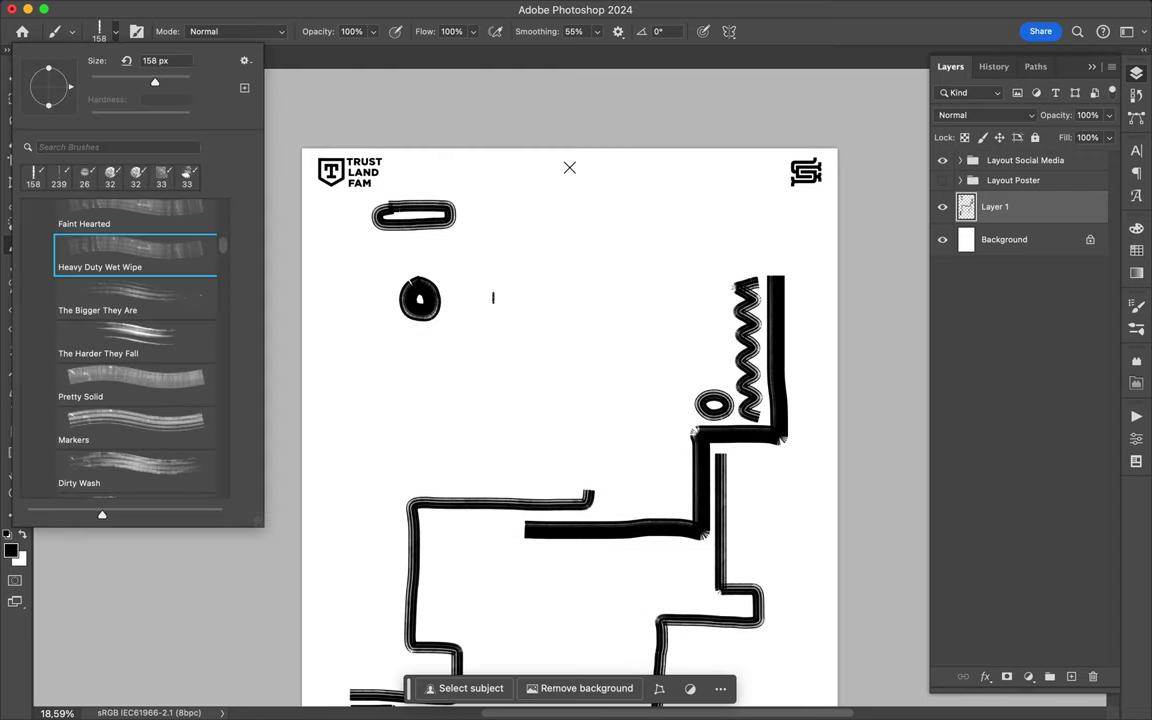
{"action": "left_click", "coordinate": [782, 265]}
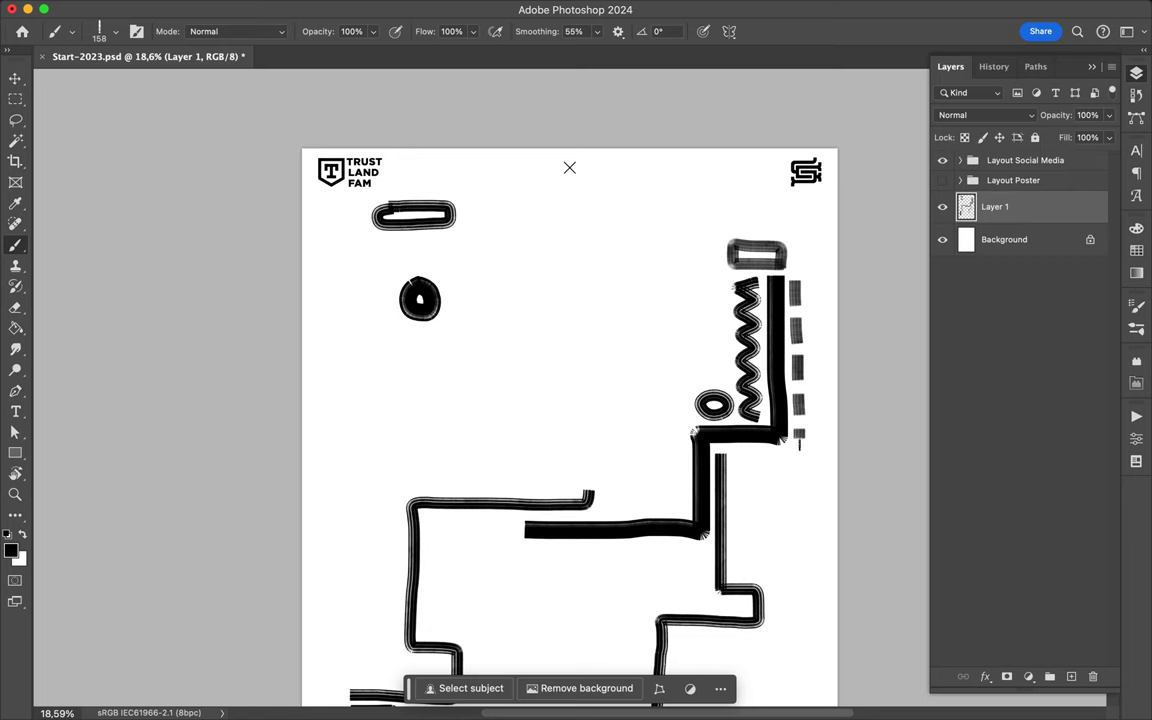
{"action": "scroll", "coordinate": [799, 443], "scroll_direction": "down", "scroll_amount": 4}
{"action": "scroll", "coordinate": [771, 483], "scroll_direction": "down", "scroll_amount": 1}
{"action": "left_click_drag", "start_coordinate": [525, 525], "coordinate": [540, 527]}
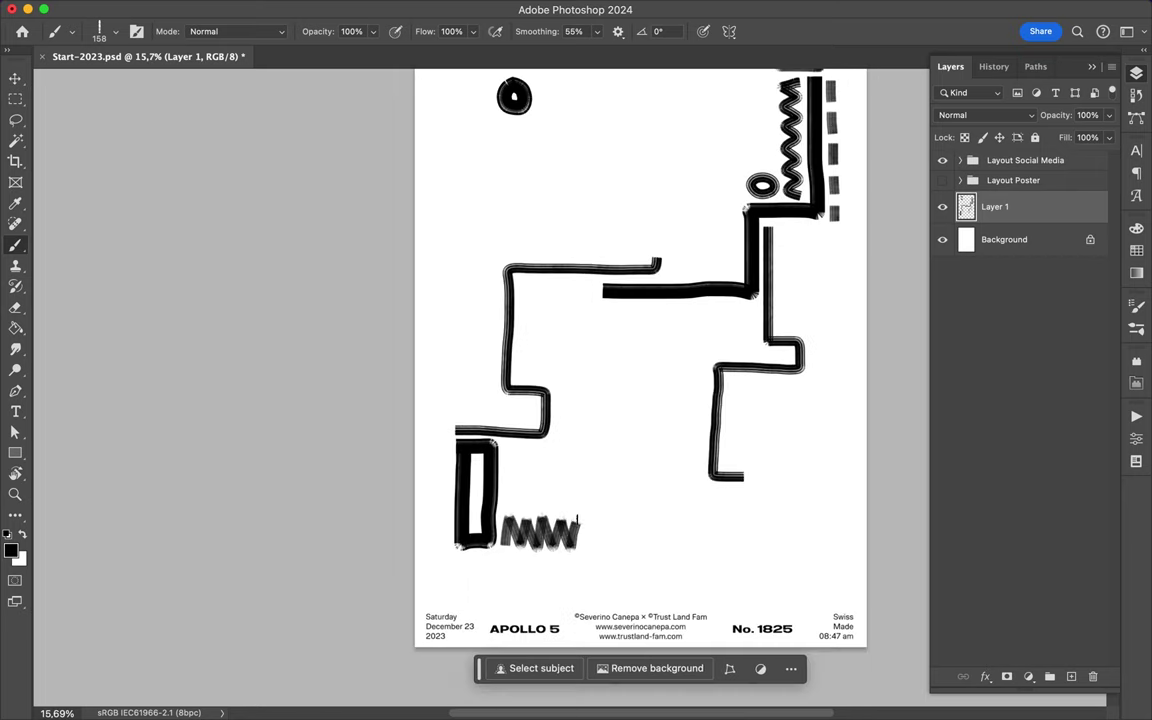
{"action": "scroll", "coordinate": [570, 300], "scroll_direction": "up", "scroll_amount": 2}
{"action": "mouse_move", "coordinate": [533, 165]}
{"action": "left_mouse_down"}
{"action": "mouse_move", "coordinate": [507, 283]}
{"action": "mouse_move", "coordinate": [650, 280]}
{"action": "mouse_move", "coordinate": [655, 388]}
{"action": "mouse_move", "coordinate": [420, 386]}
{"action": "mouse_move", "coordinate": [524, 258]}
{"action": "mouse_move", "coordinate": [653, 360]}
{"action": "mouse_move", "coordinate": [589, 386]}
{"action": "mouse_move", "coordinate": [416, 380]}
{"action": "left_mouse_up"}
{"action": "key", "text": "ctrl+z"}
Add a small box and ring at top right, then lower brush flow to 11%
{"action": "scroll", "coordinate": [786, 263], "scroll_direction": "up", "scroll_amount": 3}
{"action": "left_click_drag", "start_coordinate": [820, 262], "coordinate": [820, 258]}
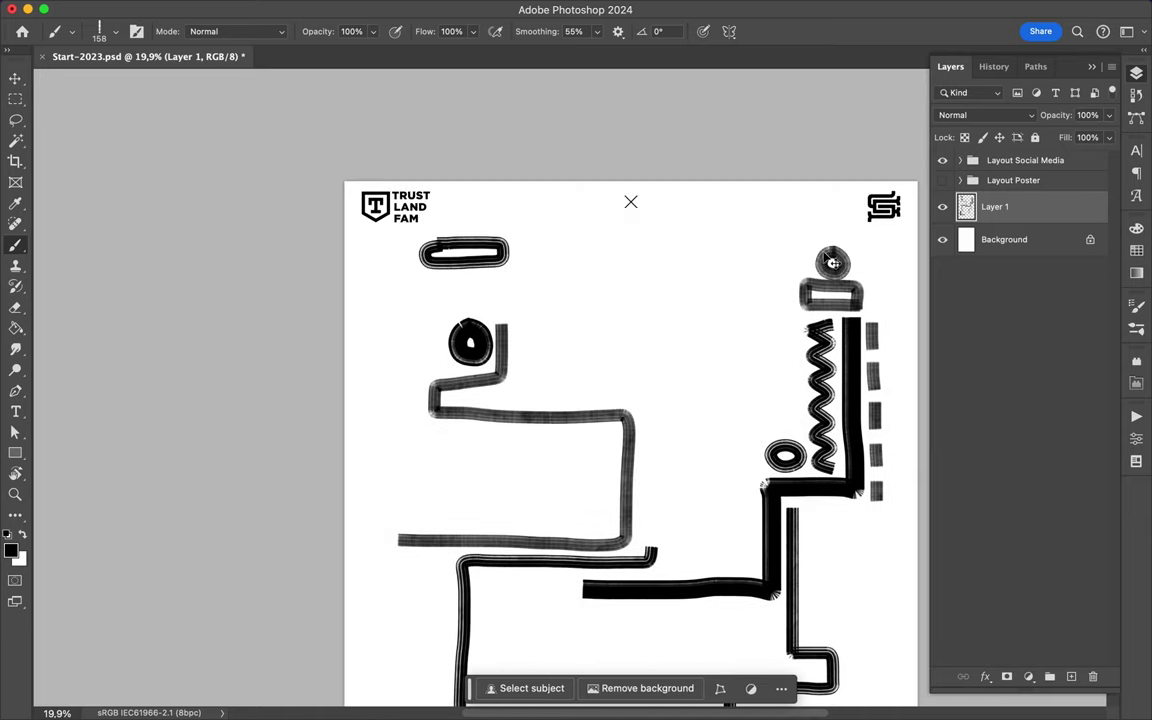
{"action": "scroll", "coordinate": [790, 350], "scroll_direction": "down", "scroll_amount": 5}
{"action": "left_click_drag", "start_coordinate": [776, 407], "coordinate": [774, 409]}
{"action": "key", "text": "shift+1"}
{"action": "key", "text": "shift+1"}
{"action": "left_click", "coordinate": [115, 31]}
Paint faint grey strokes: a stepped stroke, a top bar, a U-shape and two hooks
{"action": "left_click", "coordinate": [514, 355]}
{"action": "mouse_move", "coordinate": [567, 290]}
{"action": "left_mouse_down"}
{"action": "mouse_move", "coordinate": [764, 372]}
{"action": "mouse_move", "coordinate": [627, 437]}
{"action": "left_mouse_up"}
{"action": "scroll", "coordinate": [549, 135], "scroll_direction": "up", "scroll_amount": 3}
{"action": "left_click_drag", "start_coordinate": [549, 135], "coordinate": [647, 138]}
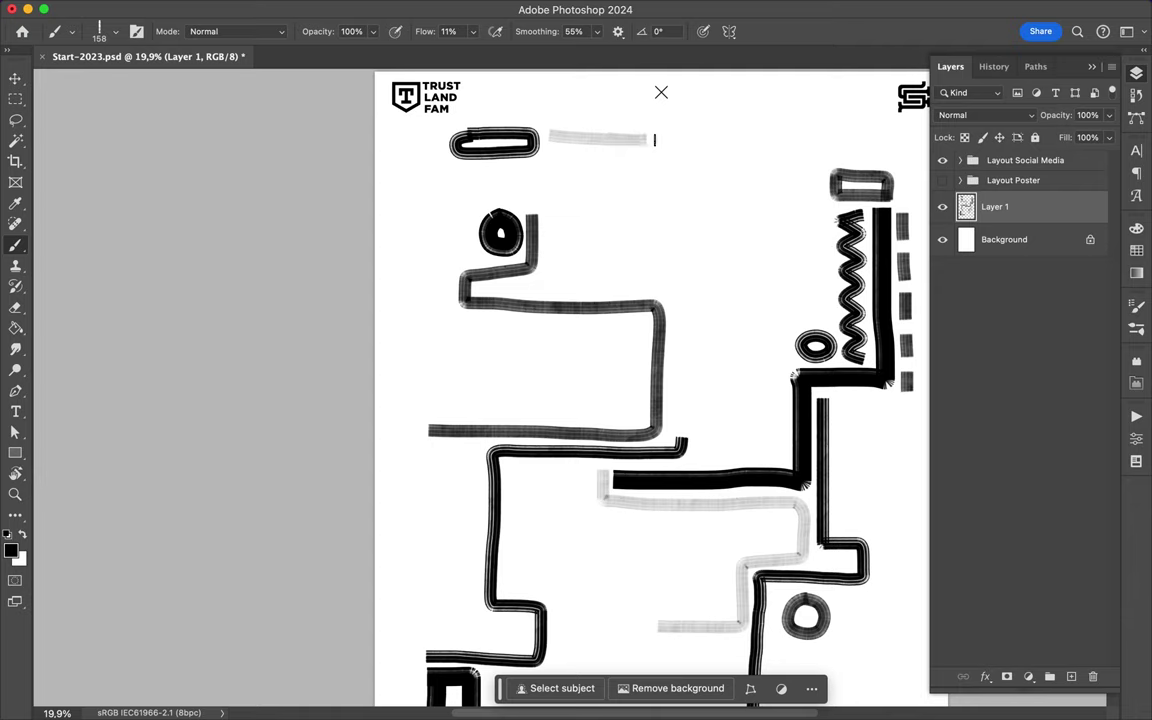
{"action": "scroll", "coordinate": [647, 138], "scroll_direction": "right", "scroll_amount": 2}
{"action": "scroll", "coordinate": [647, 138], "scroll_direction": "down", "scroll_amount": 1}
{"action": "left_click_drag", "start_coordinate": [712, 192], "coordinate": [724, 183]}
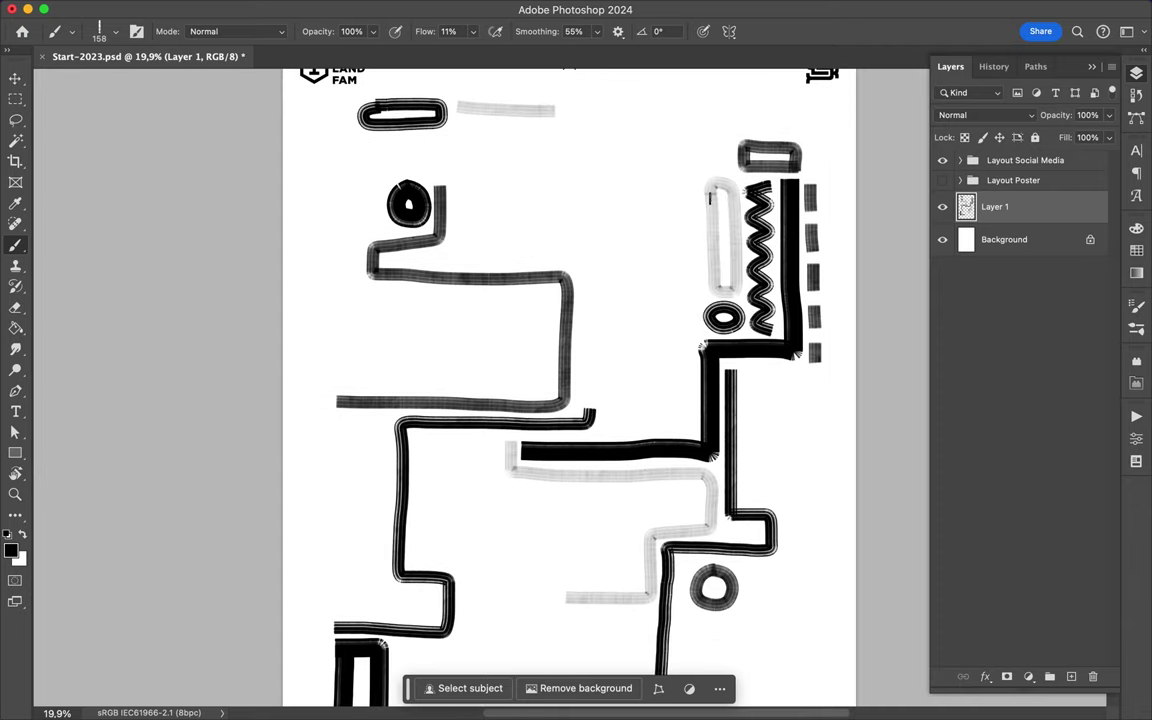
{"action": "scroll", "coordinate": [513, 330], "scroll_direction": "down", "scroll_amount": 5}
{"action": "left_click_drag", "start_coordinate": [457, 296], "coordinate": [456, 320]}
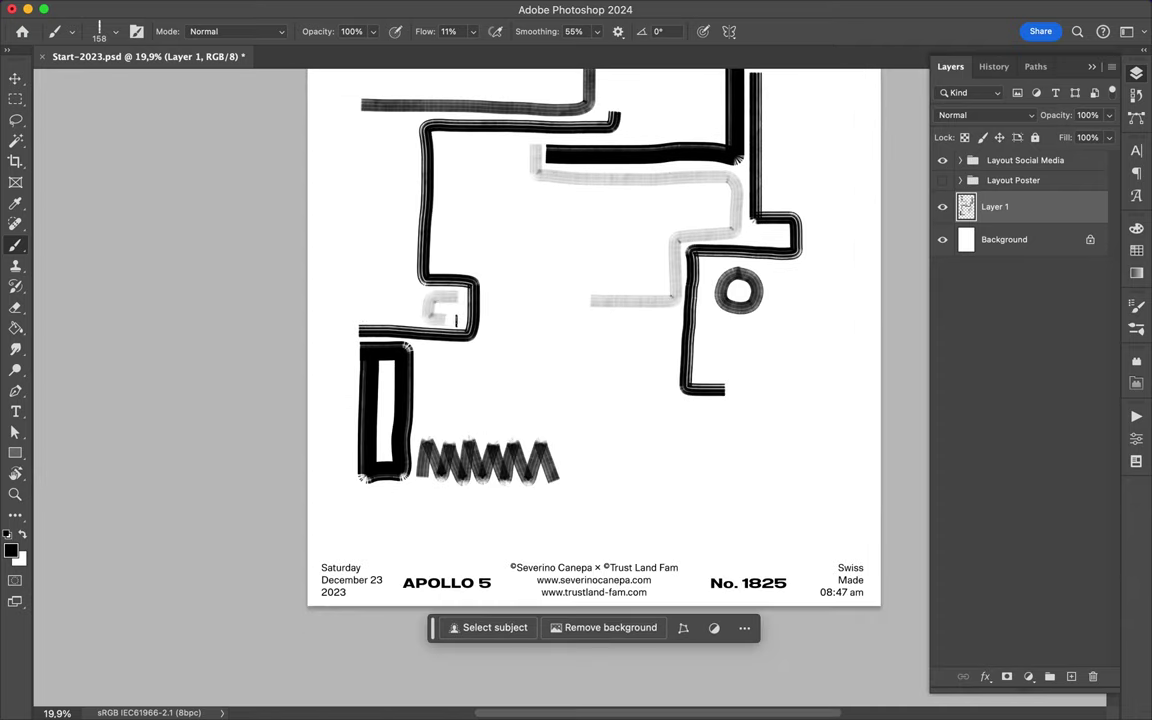
{"action": "left_click_drag", "start_coordinate": [688, 405], "coordinate": [572, 480]}
Restore flow to 100% and paint a black loop and a stepped bracket on the left
{"action": "left_click", "coordinate": [115, 31]}
{"action": "double_click", "coordinate": [140, 261]}
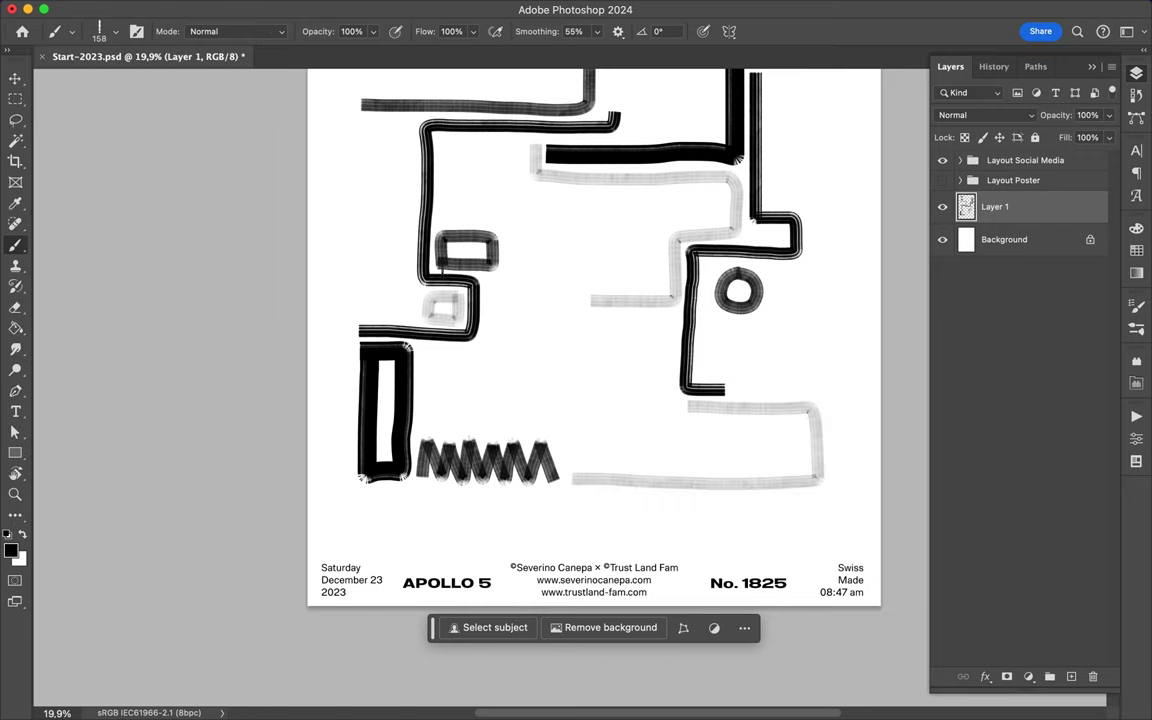
{"action": "scroll", "coordinate": [499, 228], "scroll_direction": "up", "scroll_amount": 6}
{"action": "left_click_drag", "start_coordinate": [548, 217], "coordinate": [542, 184]}
{"action": "mouse_move", "coordinate": [358, 240]}
{"action": "left_mouse_down"}
{"action": "mouse_move", "coordinate": [424, 262]}
{"action": "mouse_move", "coordinate": [440, 296]}
{"action": "mouse_move", "coordinate": [491, 265]}
{"action": "mouse_move", "coordinate": [491, 200]}
{"action": "mouse_move", "coordinate": [557, 360]}
{"action": "mouse_move", "coordinate": [647, 370]}
{"action": "mouse_move", "coordinate": [668, 196]}
{"action": "mouse_move", "coordinate": [787, 198]}
{"action": "mouse_move", "coordinate": [787, 235]}
{"action": "left_mouse_up"}
{"action": "right_click", "coordinate": [229, 86]}
{"action": "key", "text": "Escape"}
{"action": "mouse_move", "coordinate": [449, 330]}
{"action": "left_mouse_down"}
{"action": "mouse_move", "coordinate": [423, 330]}
{"action": "mouse_move", "coordinate": [344, 400]}
{"action": "mouse_move", "coordinate": [392, 356]}
{"action": "left_mouse_up"}
Paint a black hooked stroke at right, an L-shaped stroke and a small circle
{"action": "scroll", "coordinate": [423, 330], "scroll_direction": "down", "scroll_amount": 3}
{"action": "scroll", "coordinate": [391, 350], "scroll_direction": "down", "scroll_amount": 5}
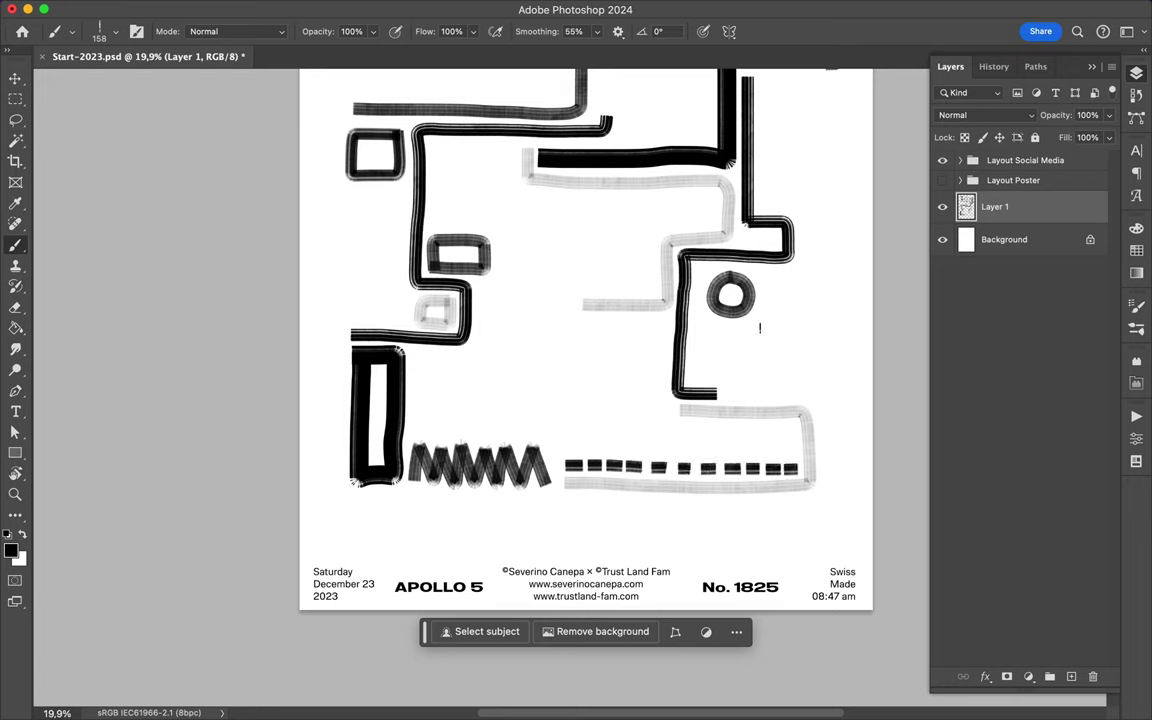
{"action": "mouse_move", "coordinate": [770, 279]}
{"action": "left_mouse_down"}
{"action": "mouse_move", "coordinate": [792, 316]}
{"action": "mouse_move", "coordinate": [715, 385]}
{"action": "left_mouse_up"}
{"action": "scroll", "coordinate": [715, 385], "scroll_direction": "up", "scroll_amount": 5}
{"action": "mouse_move", "coordinate": [418, 285]}
{"action": "left_mouse_down"}
{"action": "mouse_move", "coordinate": [478, 342]}
{"action": "mouse_move", "coordinate": [604, 390]}
{"action": "left_mouse_up"}
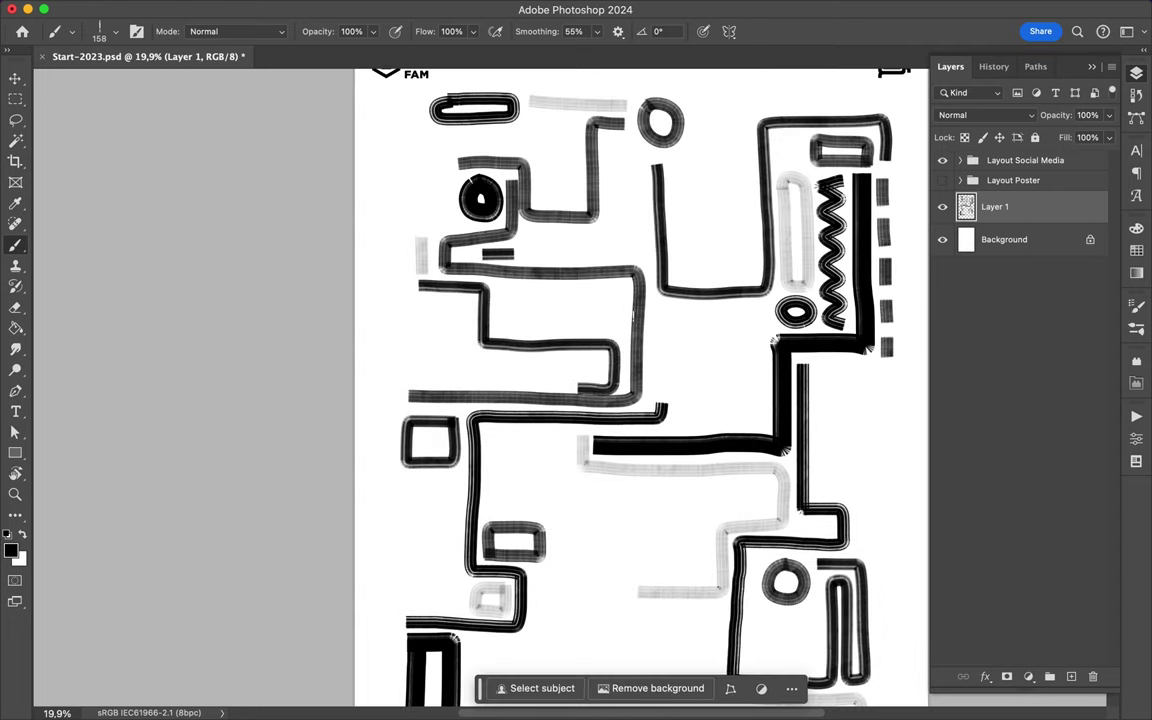
{"action": "scroll", "coordinate": [640, 390], "scroll_direction": "up", "scroll_amount": 2}
{"action": "left_click_drag", "start_coordinate": [686, 240], "coordinate": [684, 244]}
With the Need More Juice brush, paint a tall box, a vertical stroke and a stepped stroke
{"action": "left_click", "coordinate": [113, 31]}
{"action": "scroll", "coordinate": [135, 272], "scroll_direction": "up", "scroll_amount": 2}
{"action": "left_click", "coordinate": [135, 272]}
{"action": "left_click", "coordinate": [540, 260]}
{"action": "mouse_move", "coordinate": [537, 208]}
{"action": "left_mouse_down"}
{"action": "mouse_move", "coordinate": [537, 250]}
{"action": "mouse_move", "coordinate": [573, 282]}
{"action": "mouse_move", "coordinate": [560, 208]}
{"action": "mouse_move", "coordinate": [540, 208]}
{"action": "left_mouse_up"}
{"action": "scroll", "coordinate": [700, 375], "scroll_direction": "down", "scroll_amount": 2}
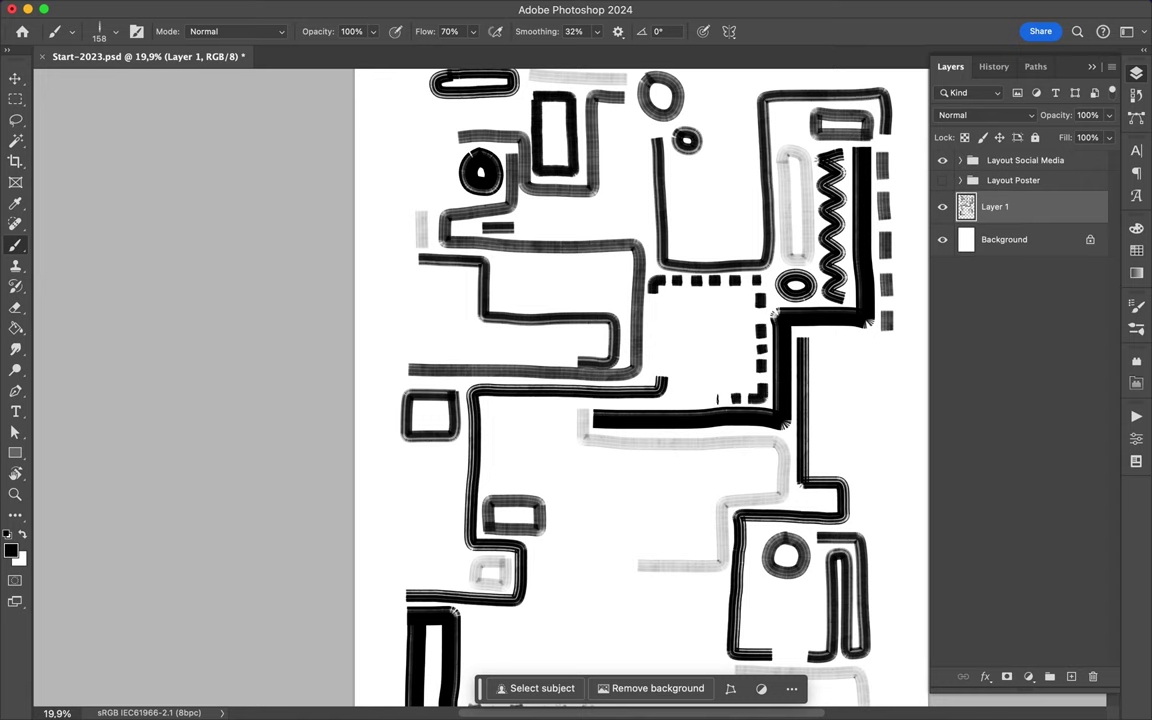
{"action": "left_click_drag", "start_coordinate": [455, 422], "coordinate": [455, 545]}
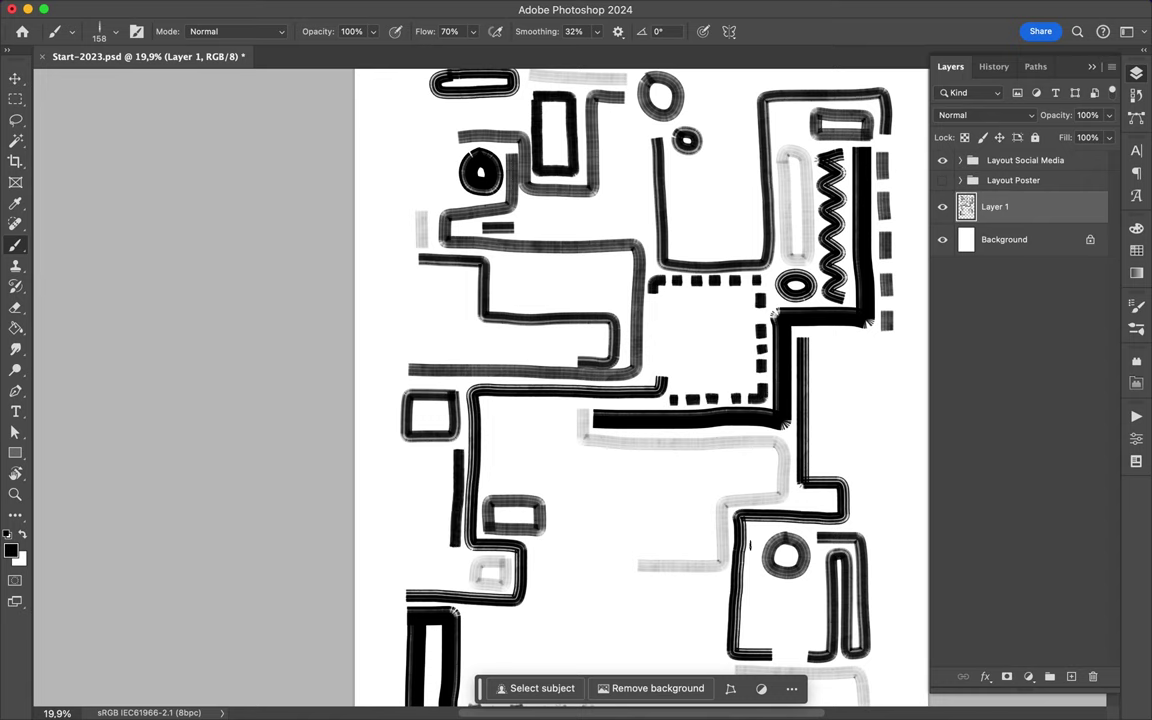
{"action": "scroll", "coordinate": [675, 490], "scroll_direction": "down", "scroll_amount": 2}
{"action": "mouse_move", "coordinate": [550, 424]}
{"action": "left_mouse_down"}
{"action": "mouse_move", "coordinate": [586, 400]}
{"action": "mouse_move", "coordinate": [615, 339]}
{"action": "mouse_move", "coordinate": [678, 350]}
{"action": "mouse_move", "coordinate": [721, 379]}
{"action": "left_mouse_up"}
With the Gotta Push Me brush, paint a short bar, a square bracket and a box edge
{"action": "left_click", "coordinate": [105, 31]}
{"action": "left_click", "coordinate": [141, 235]}
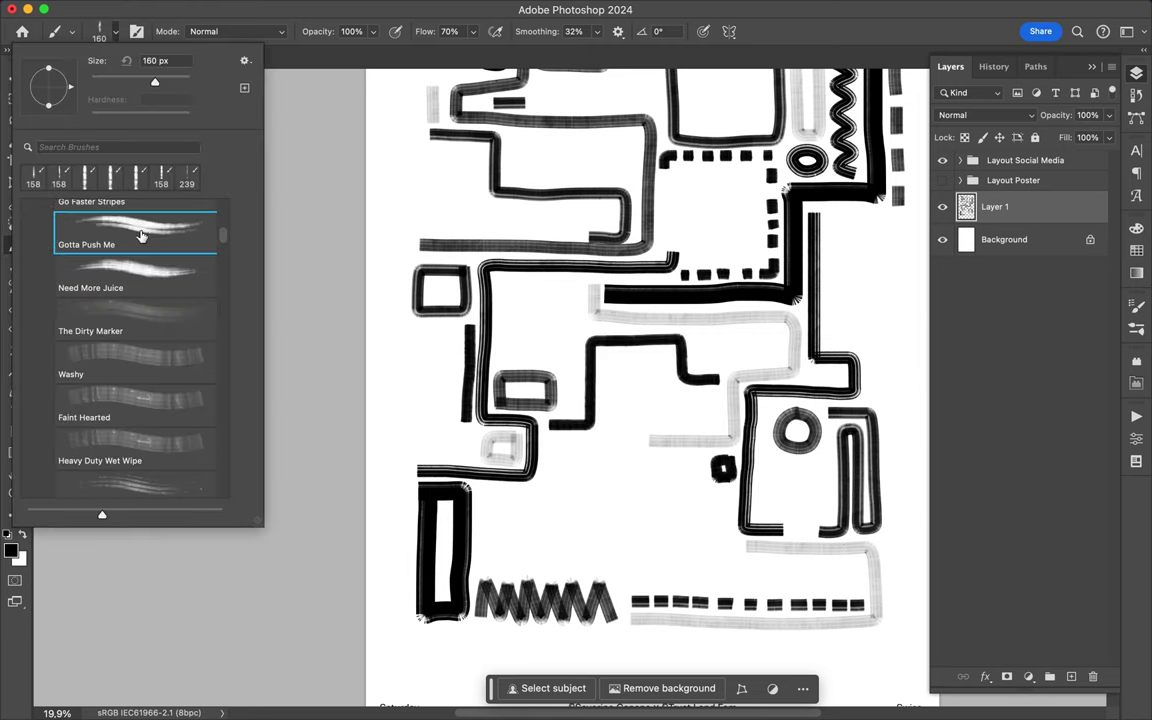
{"action": "left_click", "coordinate": [401, 150]}
{"action": "left_click_drag", "start_coordinate": [401, 150], "coordinate": [480, 151]}
{"action": "mouse_move", "coordinate": [826, 310]}
{"action": "left_mouse_down"}
{"action": "mouse_move", "coordinate": [861, 322]}
{"action": "mouse_move", "coordinate": [826, 344]}
{"action": "left_mouse_up"}
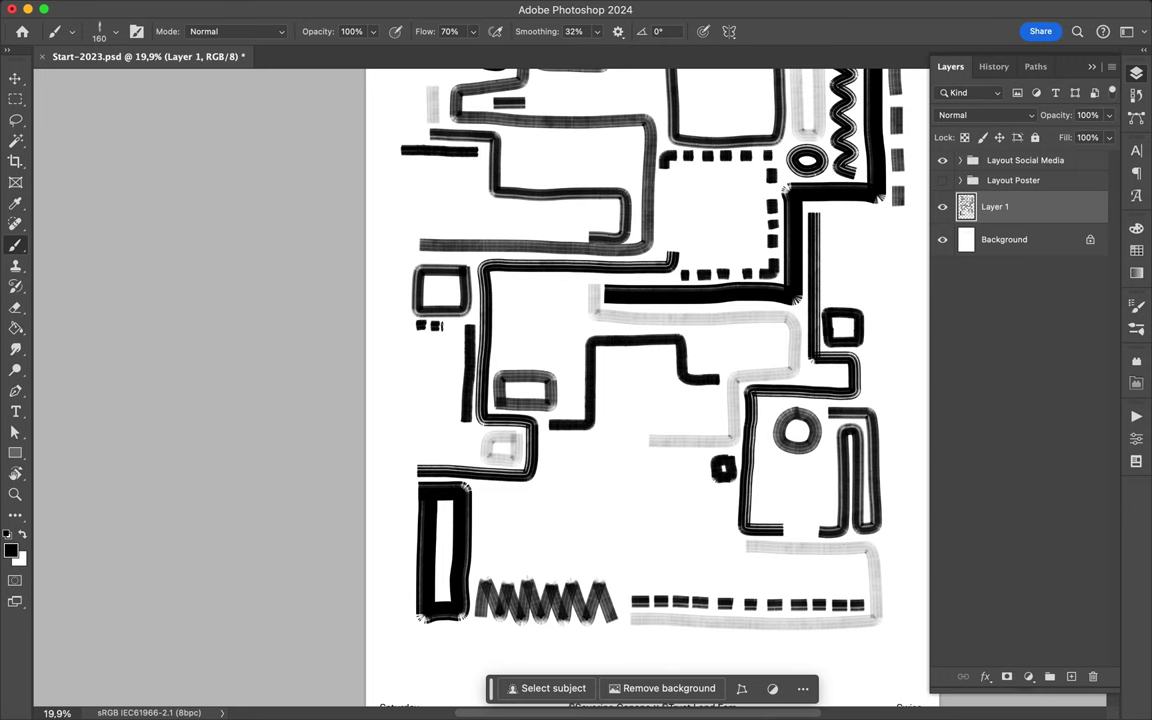
{"action": "scroll", "coordinate": [400, 294], "scroll_direction": "down", "scroll_amount": 2, "text": "alt"}
{"action": "scroll", "coordinate": [420, 300], "scroll_direction": "up", "scroll_amount": 2, "text": "alt"}
{"action": "scroll", "coordinate": [430, 310], "scroll_direction": "up", "scroll_amount": 1}
{"action": "left_click_drag", "start_coordinate": [467, 295], "coordinate": [427, 294]}
Set brush size to 152 and paint a middle bracket and a small lower-right rectangle
{"action": "left_click", "coordinate": [72, 31]}
{"action": "double_click", "coordinate": [90, 252]}
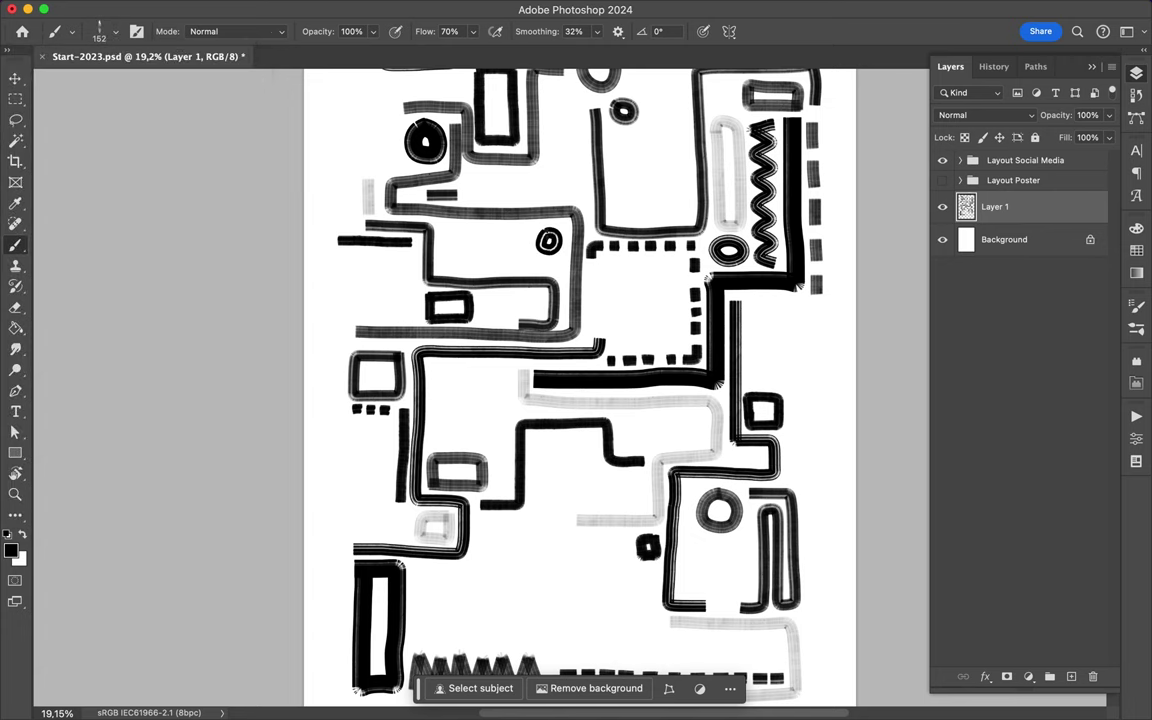
{"action": "mouse_move", "coordinate": [493, 370]}
{"action": "left_mouse_down"}
{"action": "mouse_move", "coordinate": [434, 405]}
{"action": "mouse_move", "coordinate": [484, 443]}
{"action": "left_mouse_up"}
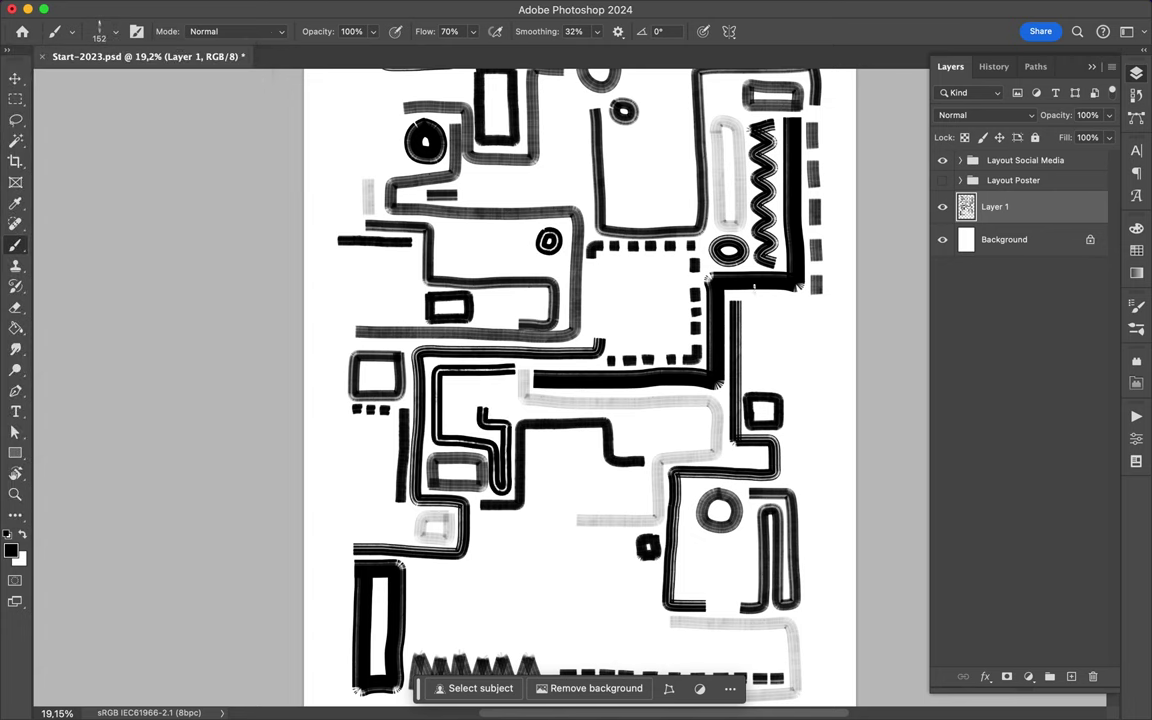
{"action": "scroll", "coordinate": [430, 400], "scroll_direction": "down", "scroll_amount": 2, "text": "alt"}
{"action": "mouse_move", "coordinate": [619, 376]}
{"action": "left_mouse_down"}
{"action": "mouse_move", "coordinate": [641, 384]}
{"action": "mouse_move", "coordinate": [620, 378]}
{"action": "left_mouse_up"}
{"action": "scroll", "coordinate": [503, 512], "scroll_direction": "up", "scroll_amount": 3, "text": "alt"}
{"action": "scroll", "coordinate": [503, 512], "scroll_direction": "up", "scroll_amount": 1, "text": "alt"}
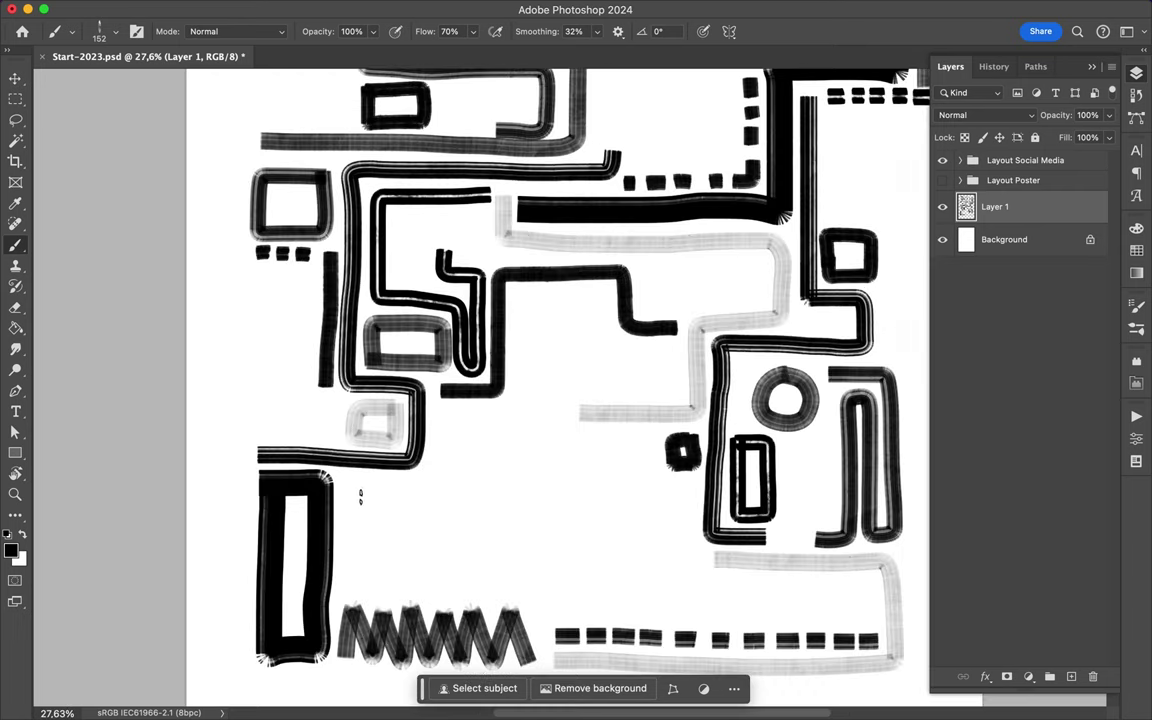
Add a lower-left stepped stroke, short vertical dashes, an arc, a double line and a U-shape
{"action": "left_click_drag", "start_coordinate": [395, 598], "coordinate": [436, 421]}
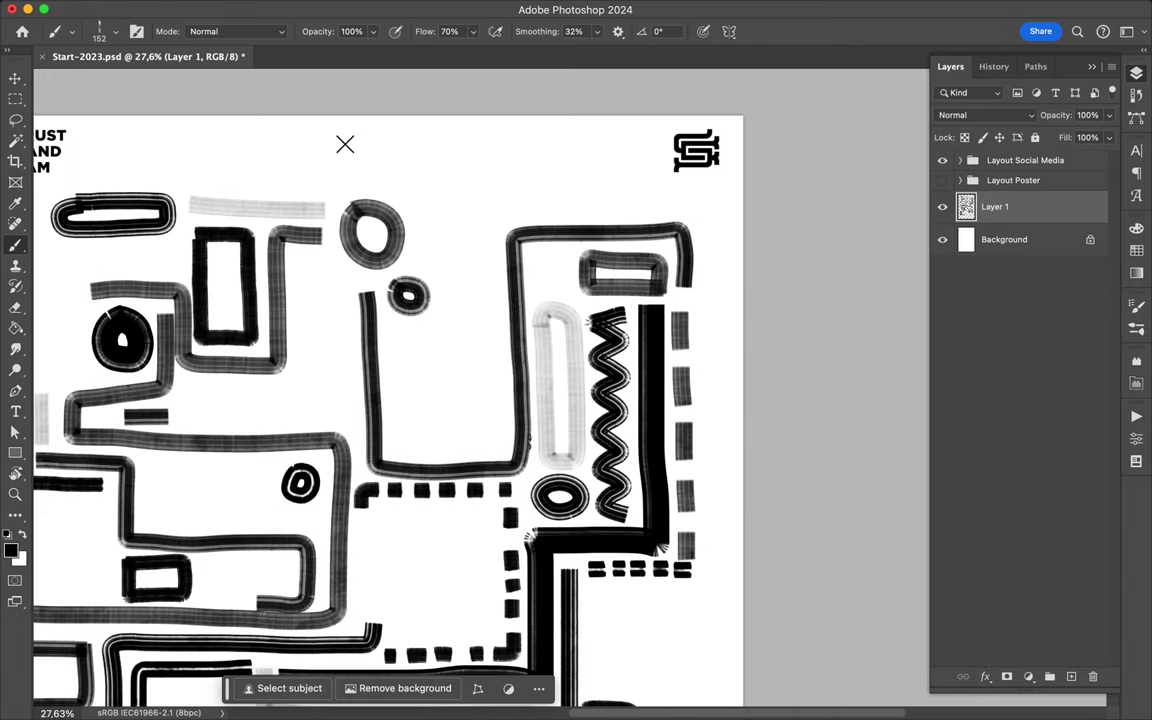
{"action": "left_click_drag", "start_coordinate": [495, 245], "coordinate": [496, 331]}
{"action": "left_click_drag", "start_coordinate": [496, 342], "coordinate": [496, 362]}
{"action": "scroll", "coordinate": [298, 258], "scroll_direction": "left", "scroll_amount": 3}
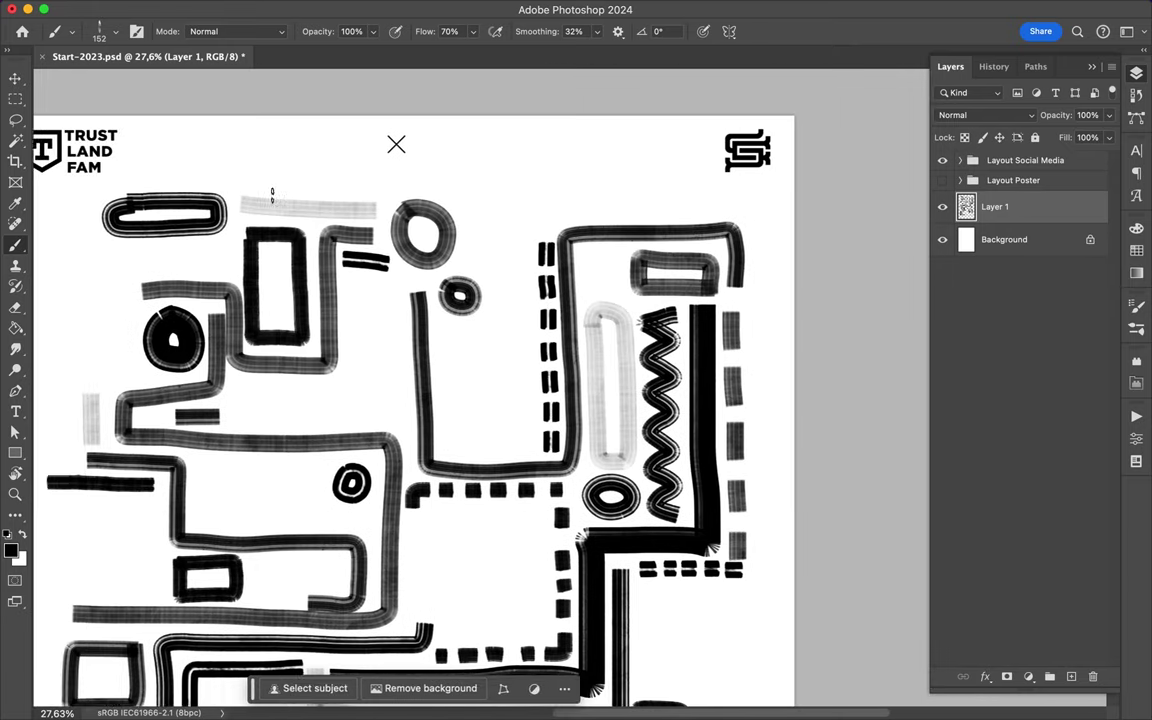
{"action": "left_click_drag", "start_coordinate": [225, 245], "coordinate": [222, 310]}
{"action": "scroll", "coordinate": [148, 332], "scroll_direction": "down", "scroll_amount": 5}
{"action": "left_click_drag", "start_coordinate": [148, 332], "coordinate": [148, 450]}
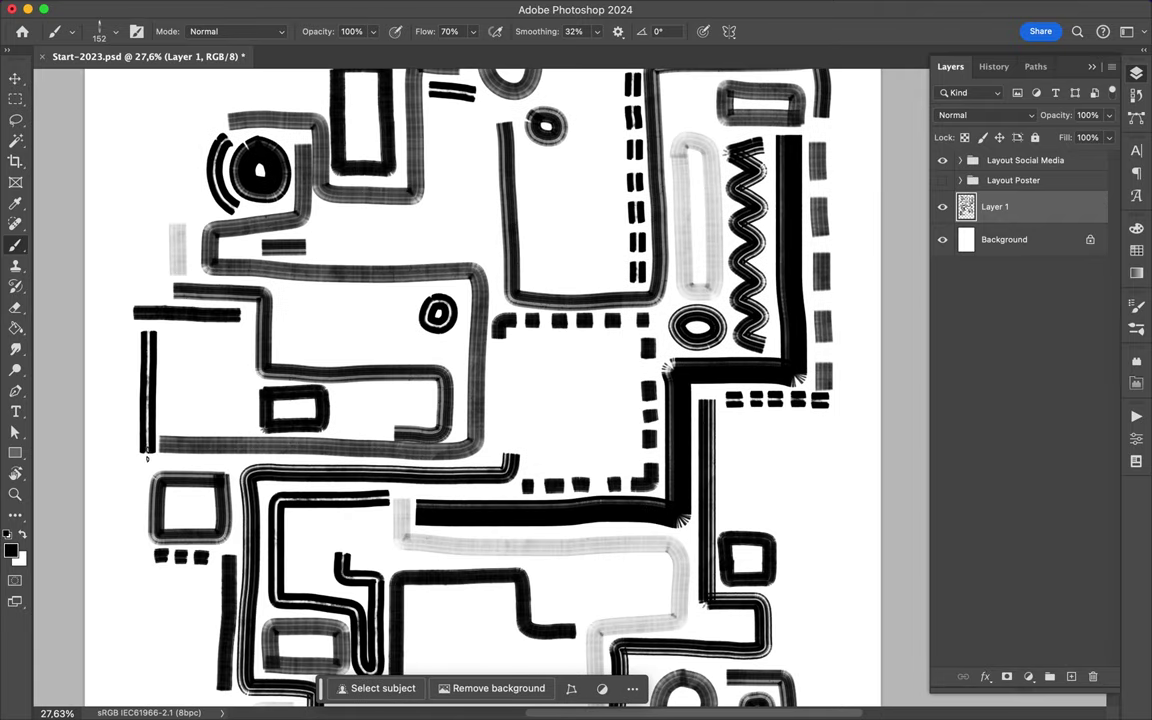
{"action": "left_click_drag", "start_coordinate": [283, 292], "coordinate": [296, 292]}
With Right Armed Roger, paint a long top stroke, a U-shape on the right and more strokes
{"action": "right_click", "coordinate": [535, 222]}
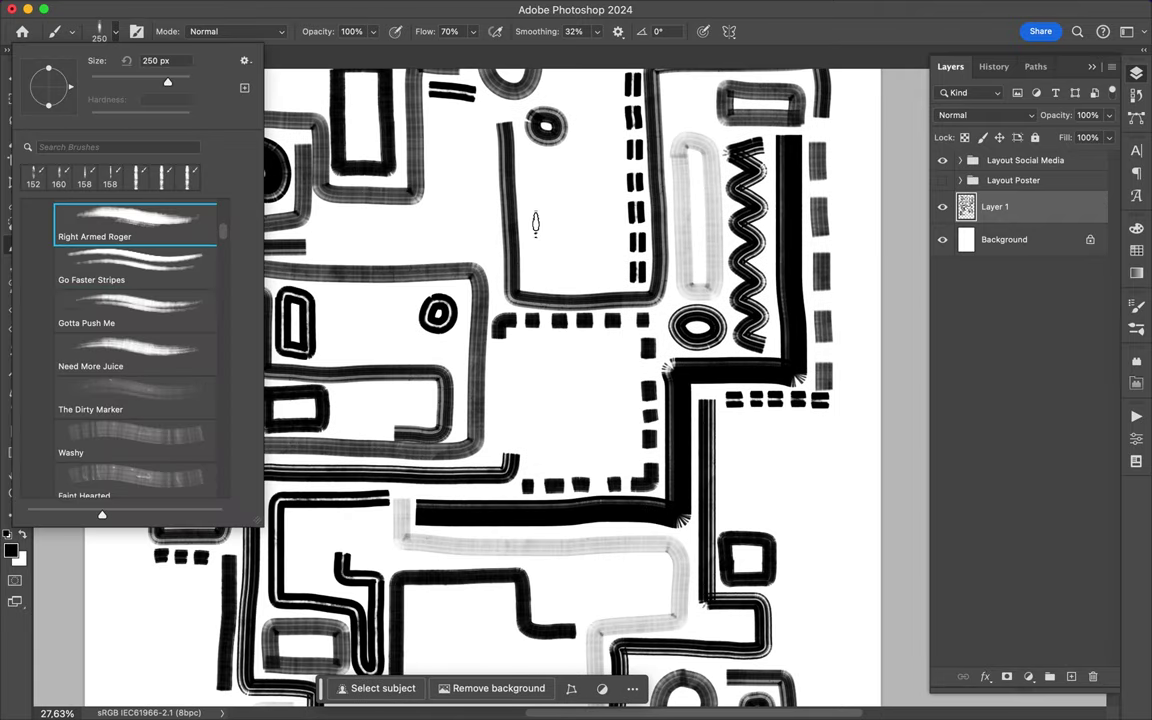
{"action": "scroll", "coordinate": [535, 222], "scroll_direction": "up", "scroll_amount": 5}
{"action": "left_click", "coordinate": [592, 122]}
{"action": "left_click_drag", "start_coordinate": [590, 125], "coordinate": [838, 124]}
{"action": "mouse_move", "coordinate": [538, 455]}
{"action": "left_mouse_down"}
{"action": "mouse_move", "coordinate": [540, 530]}
{"action": "mouse_move", "coordinate": [641, 461]}
{"action": "left_mouse_up"}
{"action": "scroll", "coordinate": [500, 415], "scroll_direction": "down", "scroll_amount": 5}
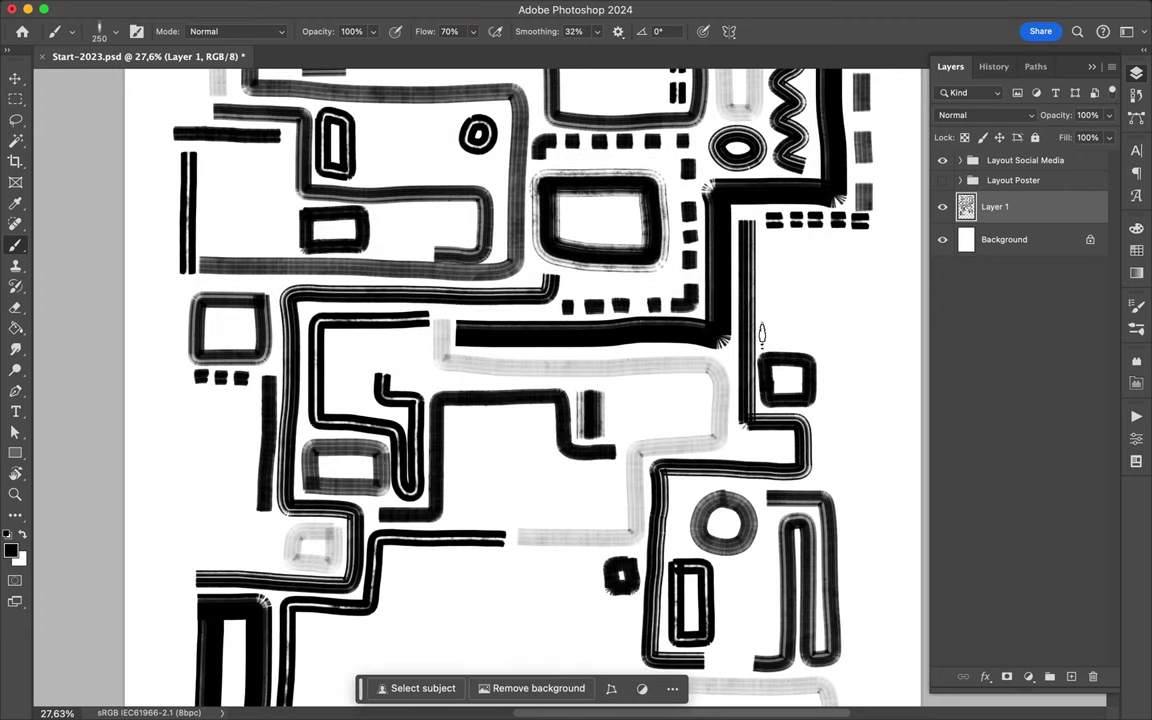
{"action": "left_click_drag", "start_coordinate": [830, 437], "coordinate": [865, 535]}
{"action": "scroll", "coordinate": [465, 477], "scroll_direction": "down", "scroll_amount": 4}
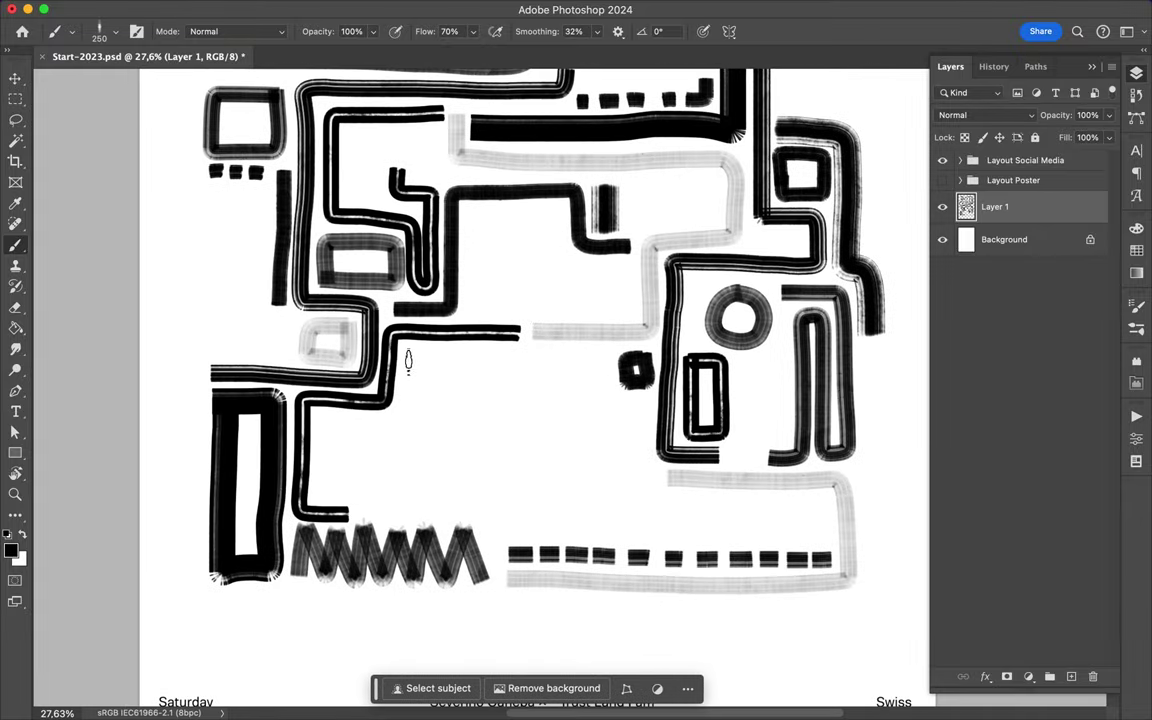
{"action": "left_click_drag", "start_coordinate": [405, 365], "coordinate": [607, 372]}
{"action": "scroll", "coordinate": [335, 253], "scroll_direction": "down", "scroll_amount": 4}
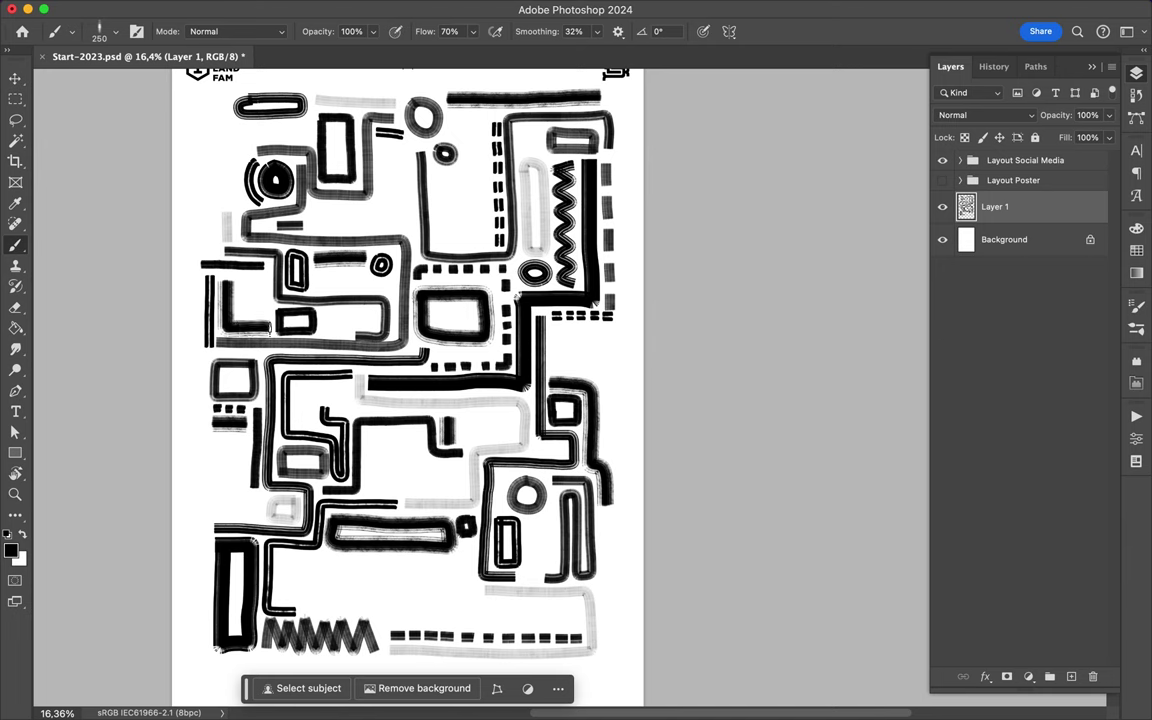
{"action": "scroll", "coordinate": [544, 234], "scroll_direction": "down", "scroll_amount": 2}
With the Left Armed Luke brush, paint a vertical stroke, a bottom-left ring and a bottom bar
{"action": "left_click", "coordinate": [100, 31]}
{"action": "left_click", "coordinate": [130, 298]}
{"action": "scroll", "coordinate": [338, 340], "scroll_direction": "up", "scroll_amount": 3}
{"action": "left_click", "coordinate": [338, 340]}
{"action": "left_click_drag", "start_coordinate": [378, 335], "coordinate": [378, 420]}
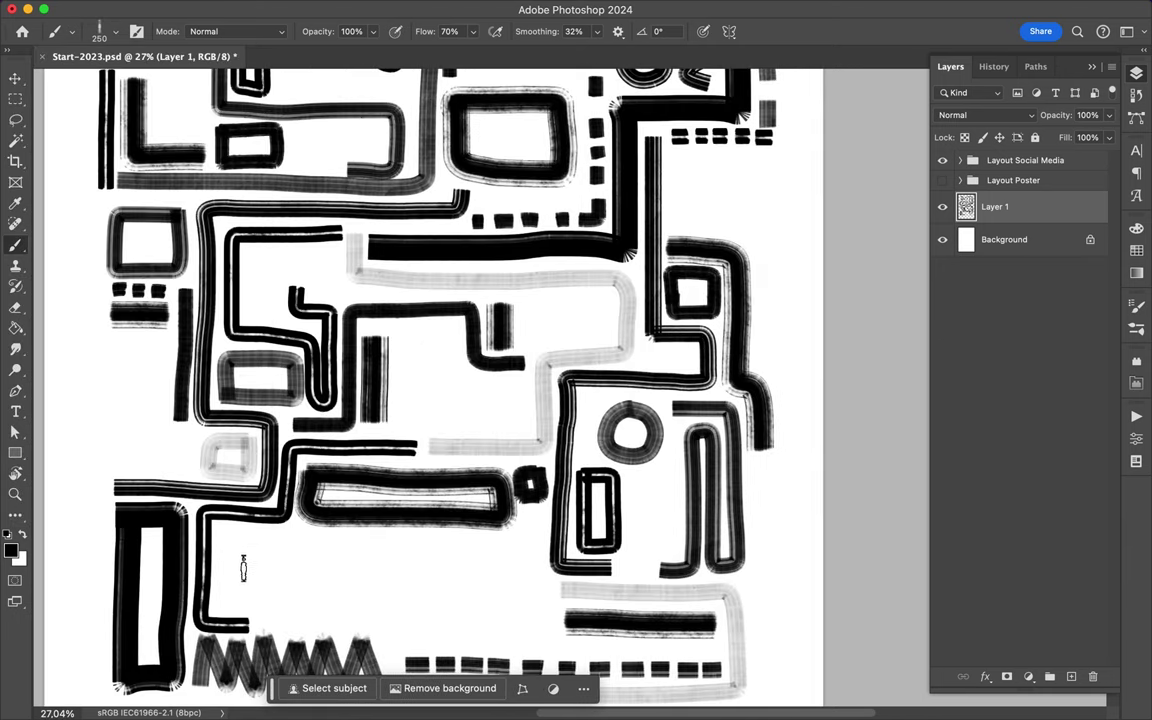
{"action": "left_click_drag", "start_coordinate": [255, 535], "coordinate": [250, 538]}
{"action": "scroll", "coordinate": [485, 455], "scroll_direction": "down", "scroll_amount": 2}
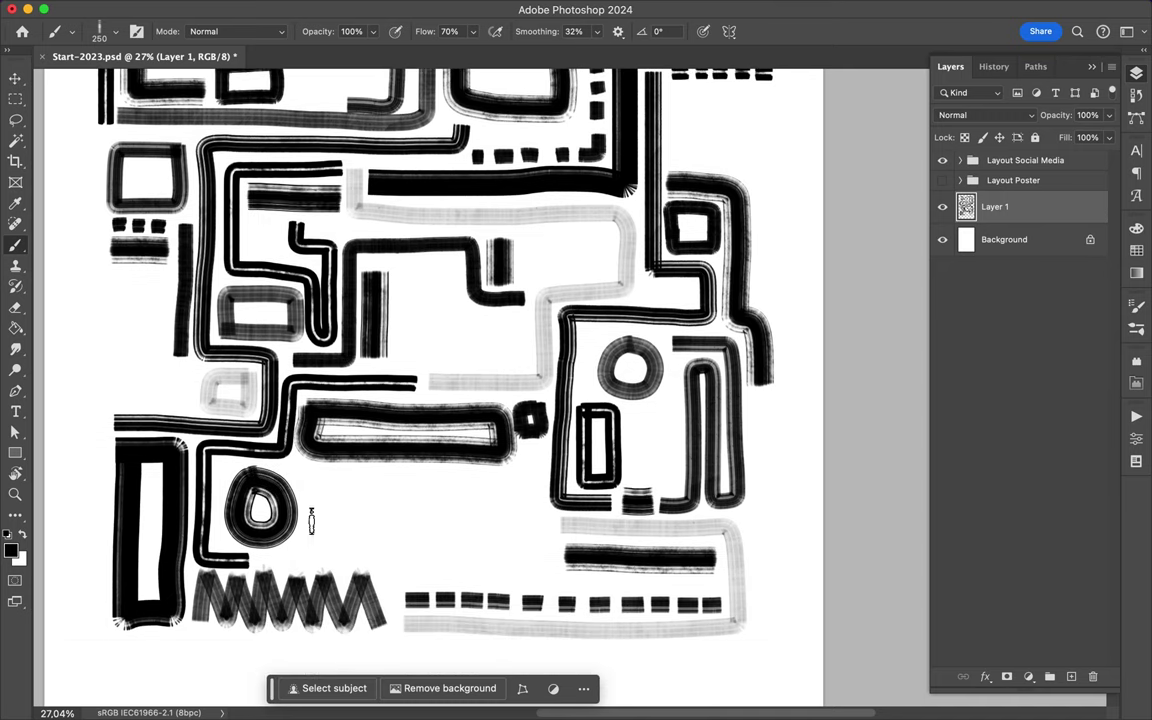
{"action": "scroll", "coordinate": [308, 514], "scroll_direction": "down", "scroll_amount": 4}
{"action": "left_click_drag", "start_coordinate": [125, 535], "coordinate": [344, 538]}
Paint a vertical stroke at the left, undoing and redrawing it
{"action": "scroll", "coordinate": [779, 386], "scroll_direction": "up", "scroll_amount": 2}
{"action": "scroll", "coordinate": [725, 290], "scroll_direction": "up", "scroll_amount": 8}
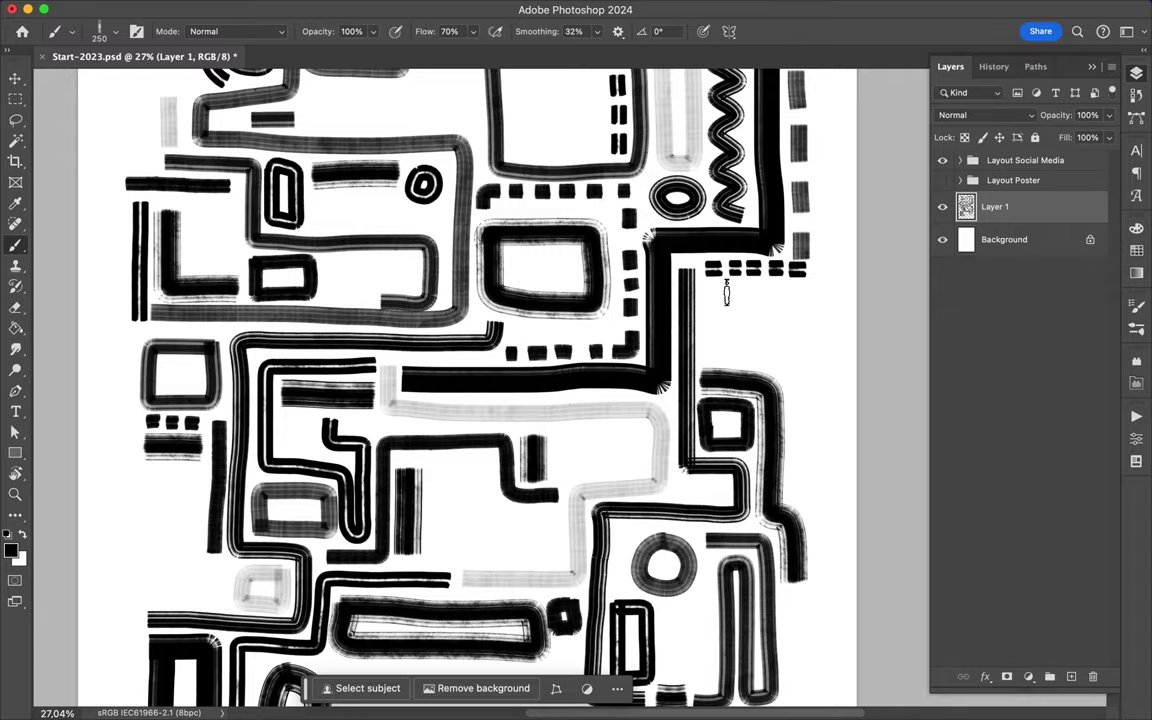
{"action": "scroll", "coordinate": [388, 183], "scroll_direction": "up", "scroll_amount": 8}
{"action": "left_click_drag", "start_coordinate": [158, 224], "coordinate": [158, 355]}
{"action": "key", "text": "ctrl+z"}
{"action": "left_click_drag", "start_coordinate": [160, 250], "coordinate": [166, 372]}
{"action": "right_click", "coordinate": [166, 378]}
{"action": "key", "text": "Escape"}
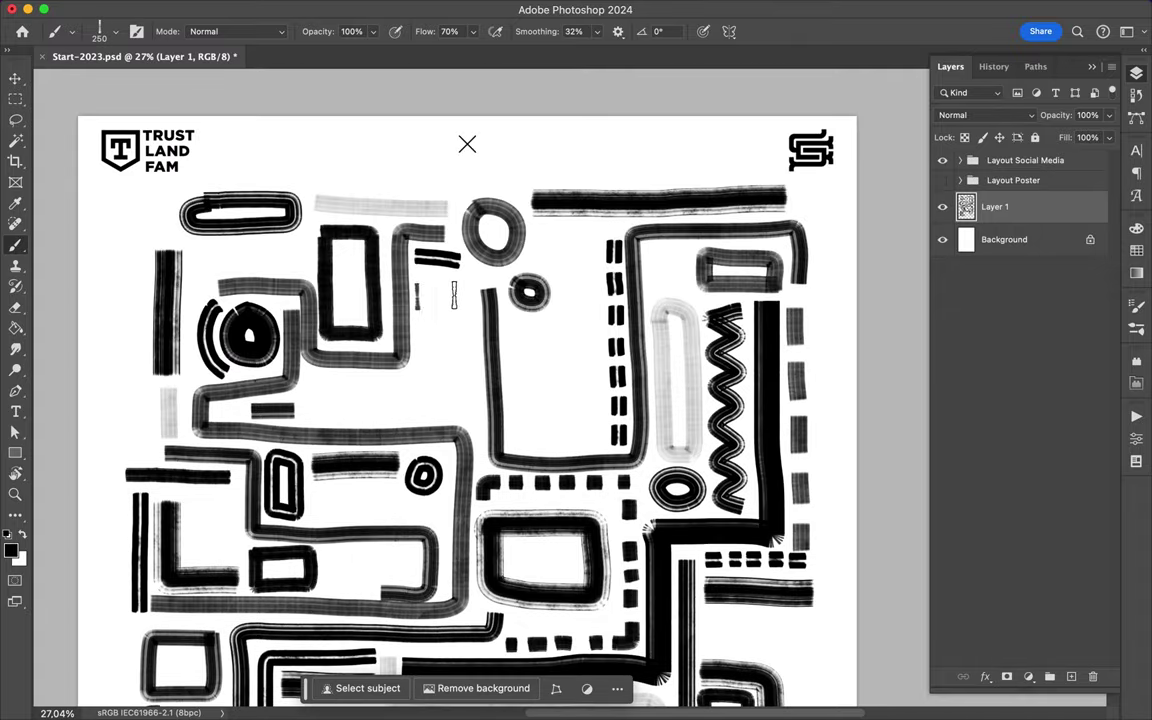
Paint a horizontal black block mid-poster, a small wedge and another stroke
{"action": "left_click_drag", "start_coordinate": [420, 296], "coordinate": [470, 296]}
{"action": "mouse_move", "coordinate": [568, 378]}
{"action": "left_mouse_down"}
{"action": "mouse_move", "coordinate": [542, 396]}
{"action": "mouse_move", "coordinate": [545, 378]}
{"action": "left_mouse_up"}
{"action": "scroll", "coordinate": [545, 378], "scroll_direction": "down", "scroll_amount": 3}
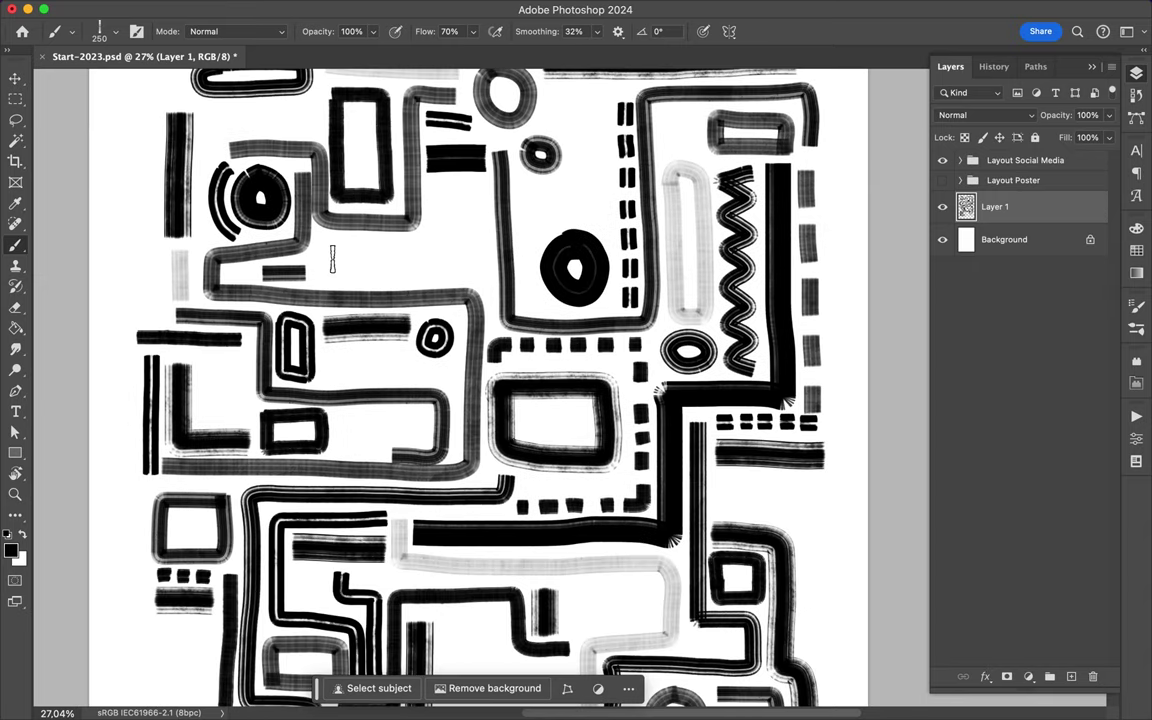
{"action": "left_click_drag", "start_coordinate": [325, 243], "coordinate": [472, 222]}
{"action": "scroll", "coordinate": [472, 222], "scroll_direction": "down", "scroll_amount": 2}
With the Big Boy Bold brush, paint heavy black bars and a thick rectangle outline
{"action": "left_click", "coordinate": [105, 31]}
{"action": "left_click", "coordinate": [135, 330]}
{"action": "left_click", "coordinate": [135, 370]}
{"action": "key", "text": "Escape"}
{"action": "left_click_drag", "start_coordinate": [302, 258], "coordinate": [378, 258]}
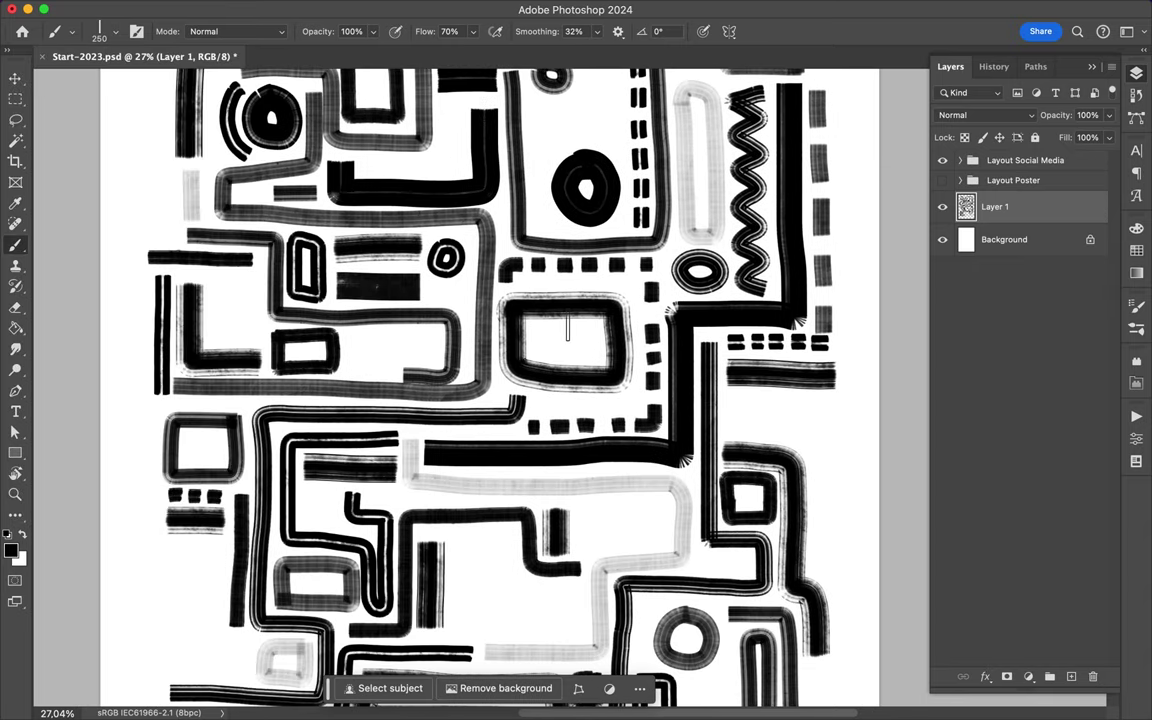
{"action": "scroll", "coordinate": [511, 296], "scroll_direction": "down", "scroll_amount": 2}
{"action": "scroll", "coordinate": [668, 312], "scroll_direction": "down", "scroll_amount": 2}
{"action": "left_click_drag", "start_coordinate": [462, 405], "coordinate": [462, 420]}
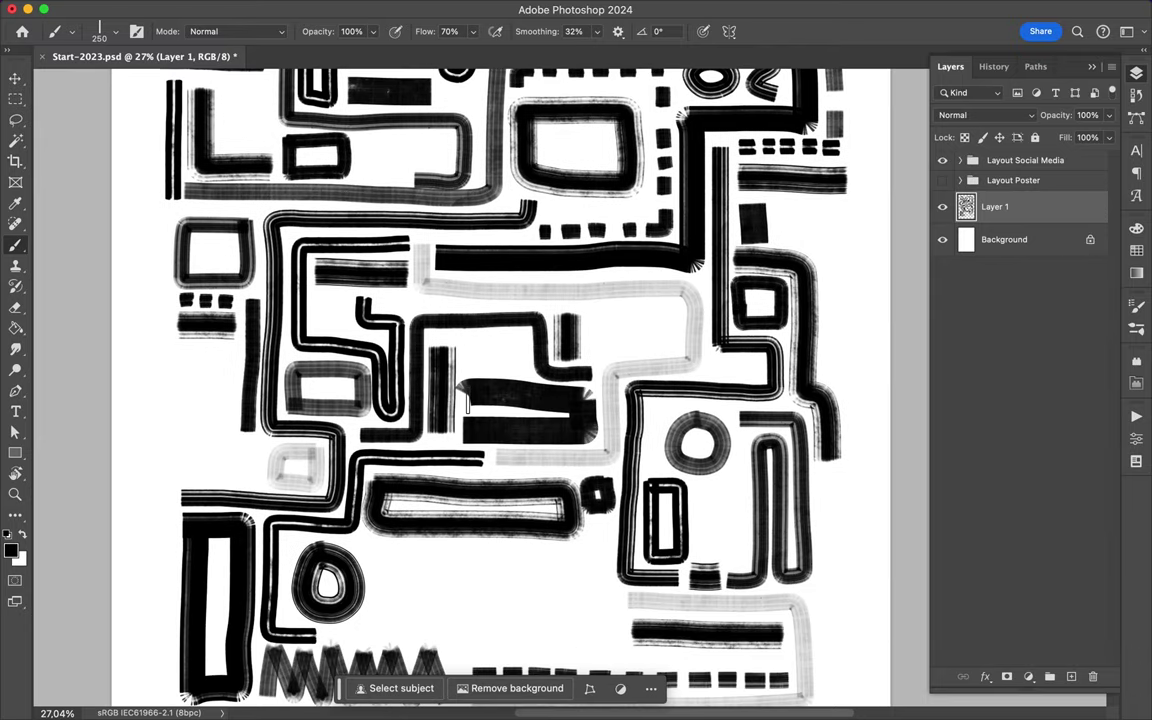
{"action": "scroll", "coordinate": [462, 420], "scroll_direction": "down", "scroll_amount": 1}
{"action": "left_click_drag", "start_coordinate": [195, 423], "coordinate": [265, 423]}
{"action": "left_click_drag", "start_coordinate": [388, 517], "coordinate": [398, 592]}
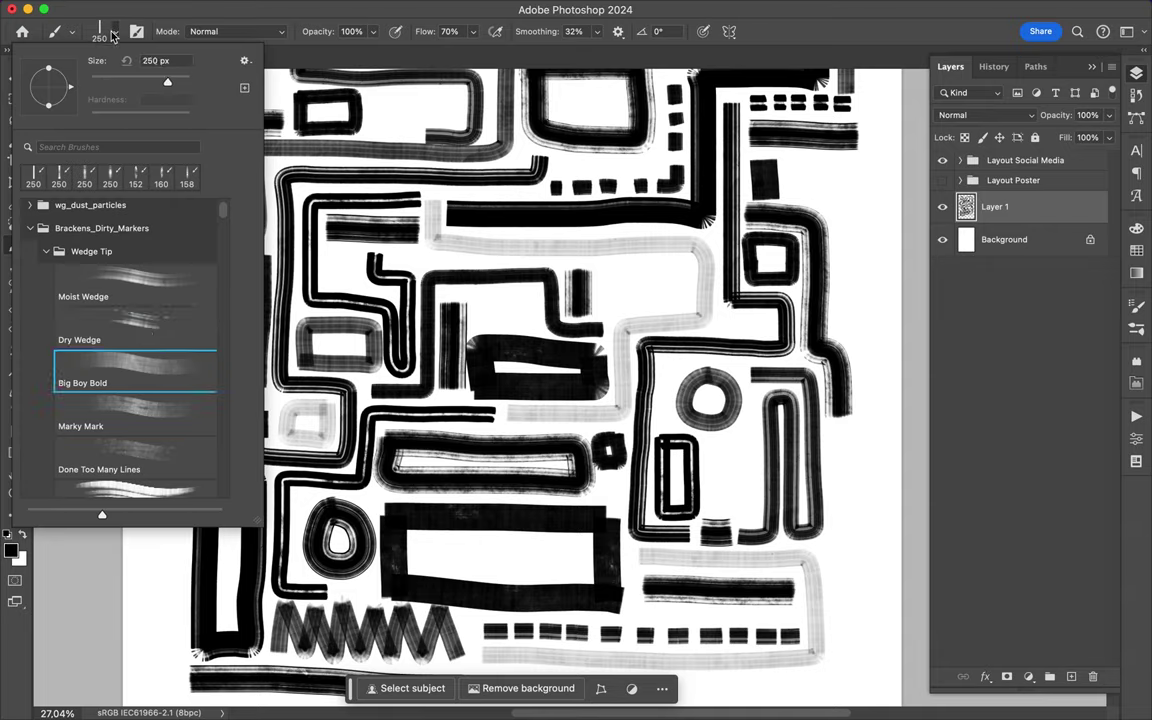
Choose the thin 32 px marker brush preset
{"action": "left_click", "coordinate": [72, 31]}
{"action": "left_click", "coordinate": [100, 337]}
{"action": "scroll", "coordinate": [600, 285], "scroll_direction": "up", "scroll_amount": 2}
{"action": "scroll", "coordinate": [622, 280], "scroll_direction": "up", "scroll_amount": 2}
{"action": "key", "text": "Escape"}
Draw thin rectangle outlines beside the teardrop and undo a stray stepped line
{"action": "mouse_move", "coordinate": [622, 280]}
{"action": "left_mouse_down"}
{"action": "mouse_move", "coordinate": [750, 340]}
{"action": "mouse_move", "coordinate": [659, 260]}
{"action": "left_mouse_up"}
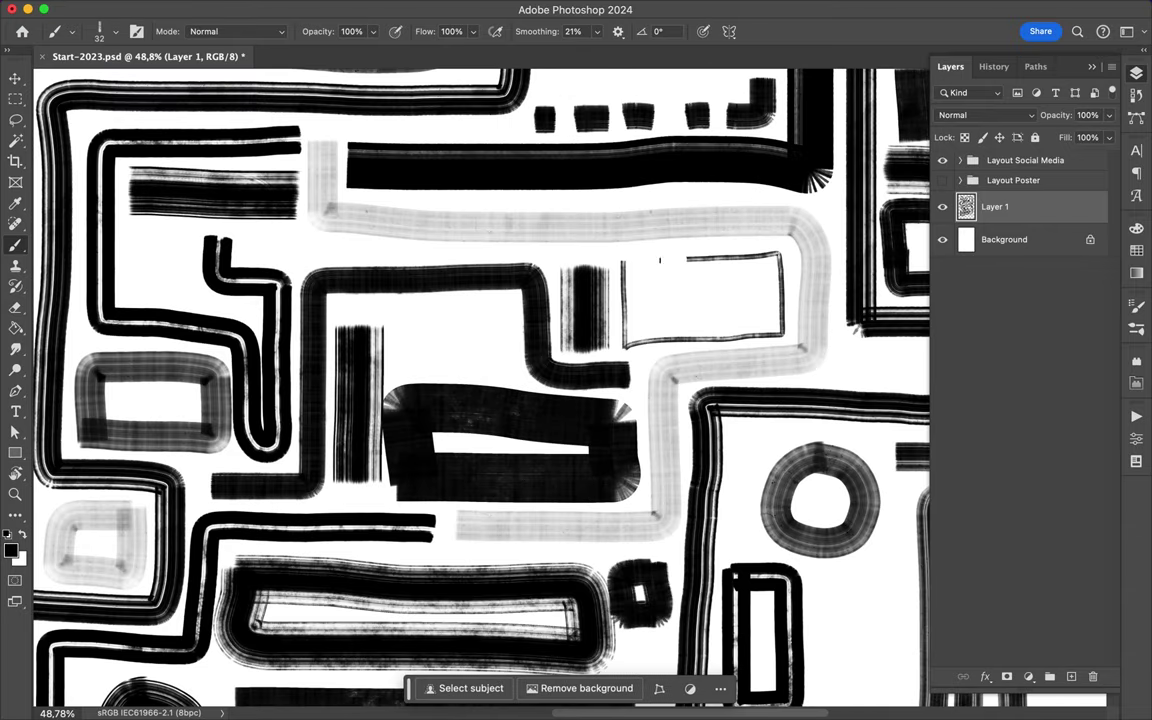
{"action": "left_click_drag", "start_coordinate": [255, 240], "coordinate": [258, 238]}
{"action": "scroll", "coordinate": [181, 313], "scroll_direction": "left", "scroll_amount": 5}
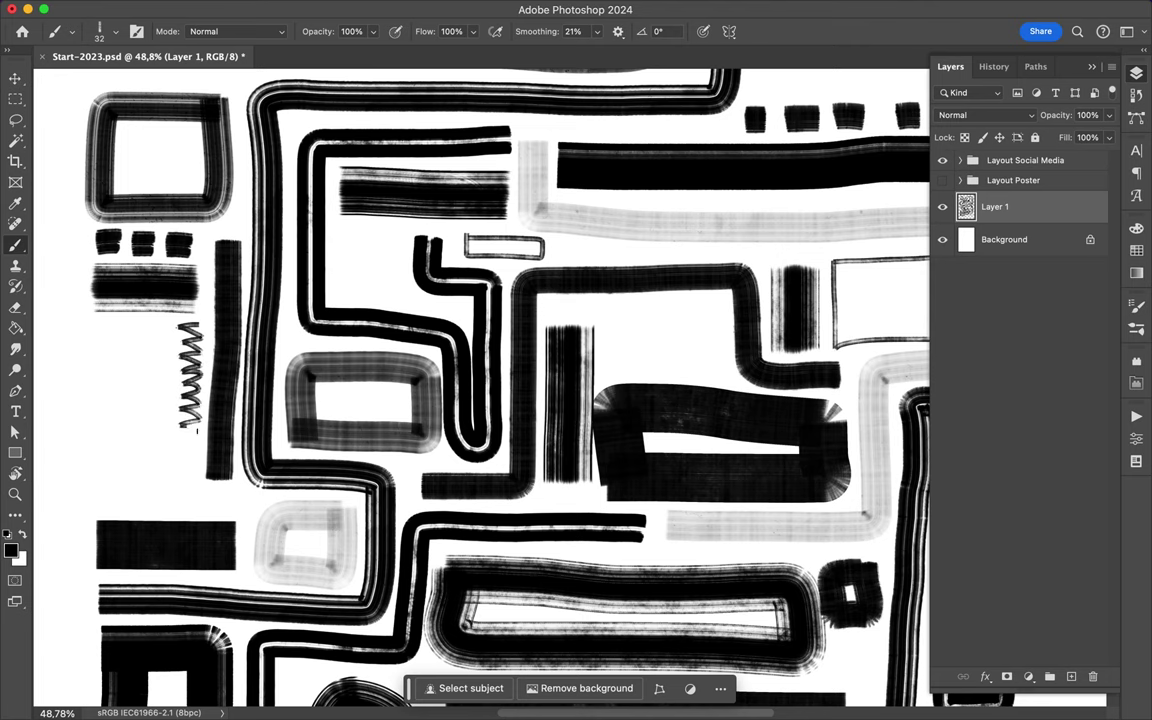
{"action": "scroll", "coordinate": [167, 423], "scroll_direction": "up", "scroll_amount": 5}
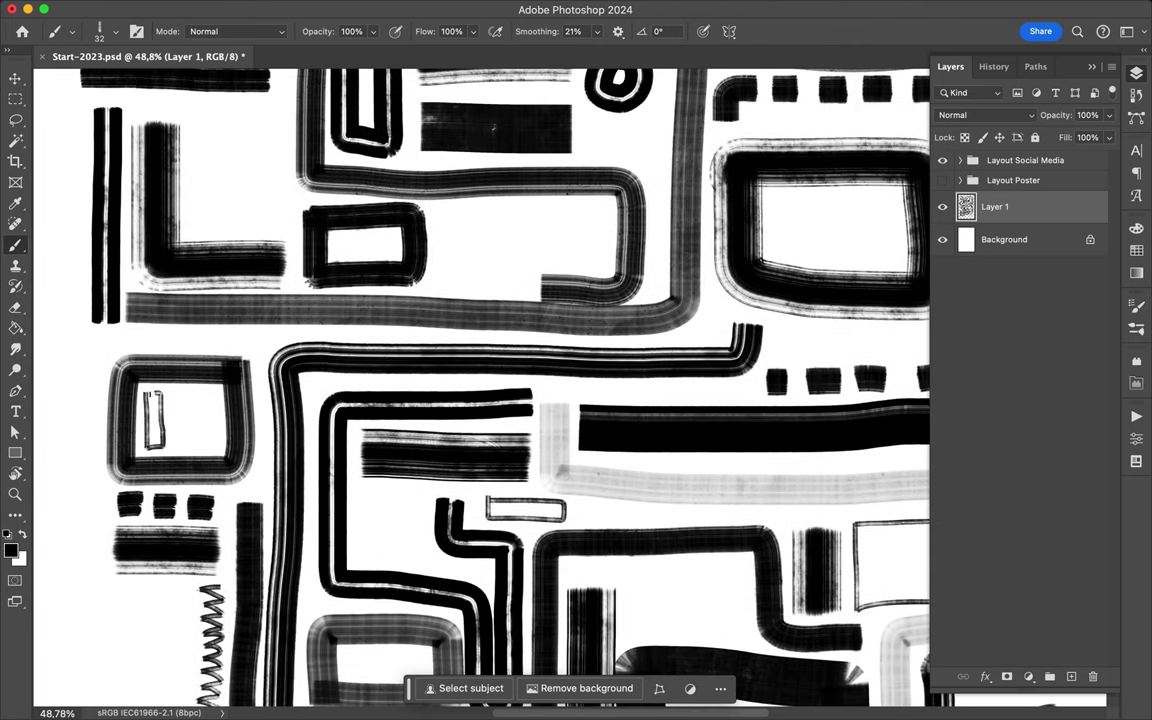
{"action": "left_click_drag", "start_coordinate": [455, 287], "coordinate": [602, 230]}
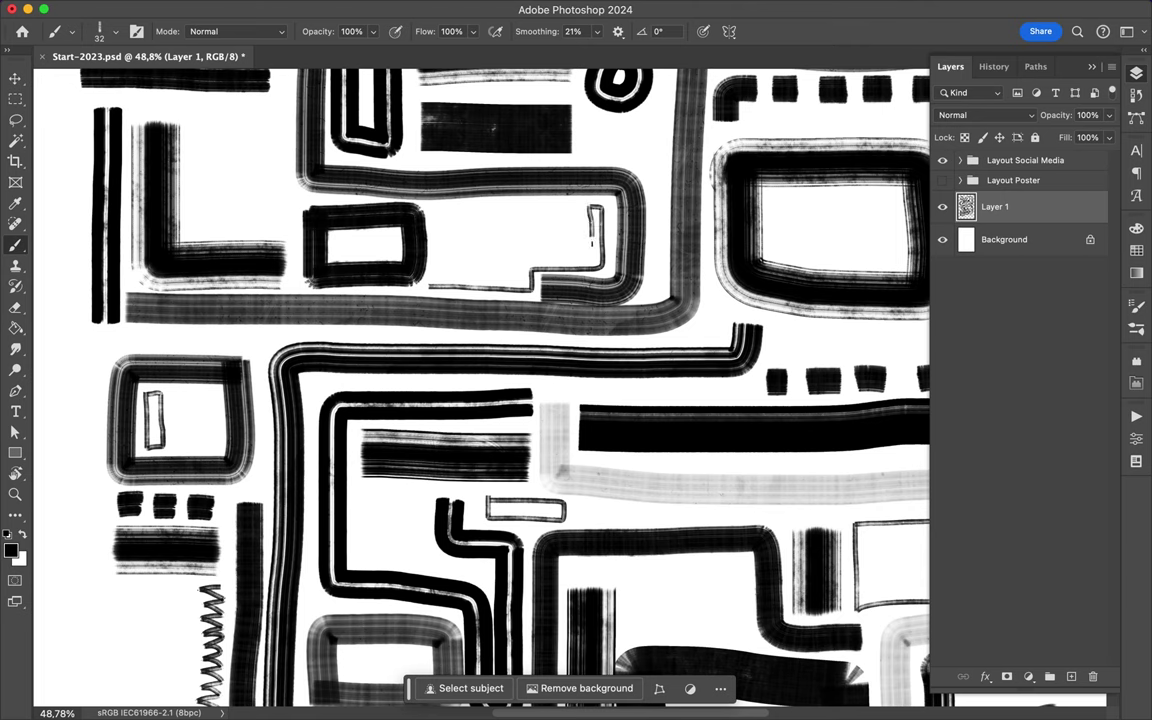
{"action": "scroll", "coordinate": [434, 243], "scroll_direction": "down", "scroll_amount": 3}
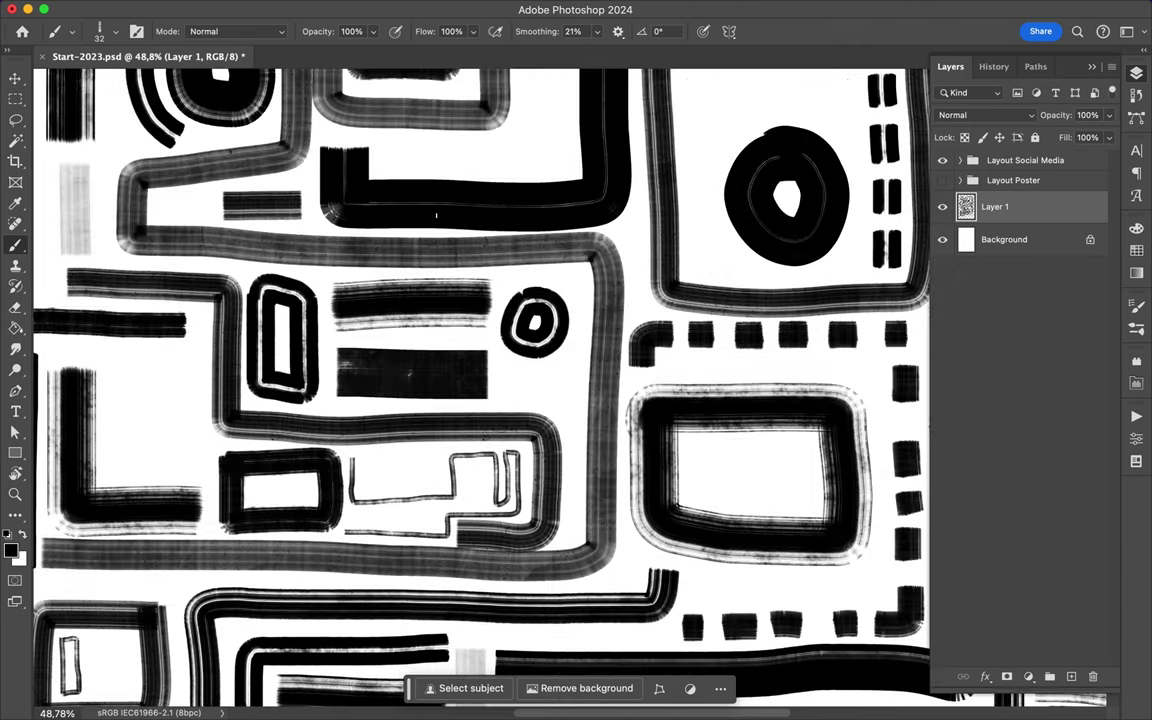
{"action": "key", "text": "ctrl+z"}
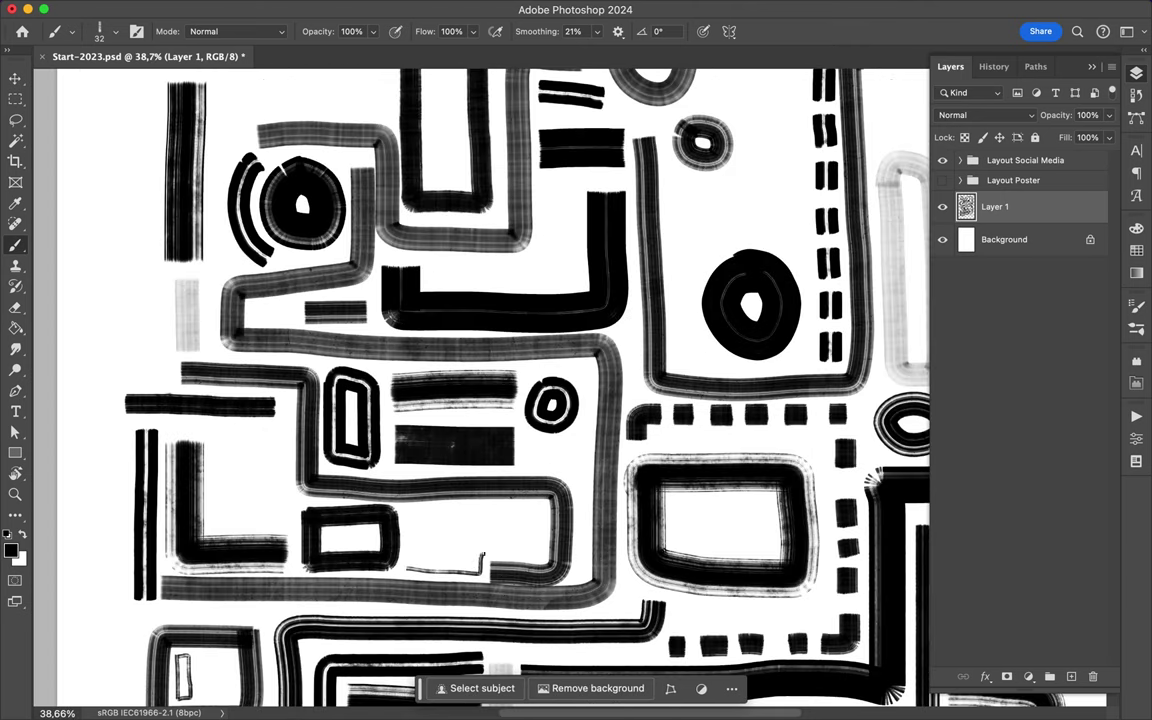
Add a thin U shape inside the lower rectangle, an L-shaped line and a horizontal line
{"action": "scroll", "coordinate": [480, 390], "scroll_direction": "right", "scroll_amount": 5}
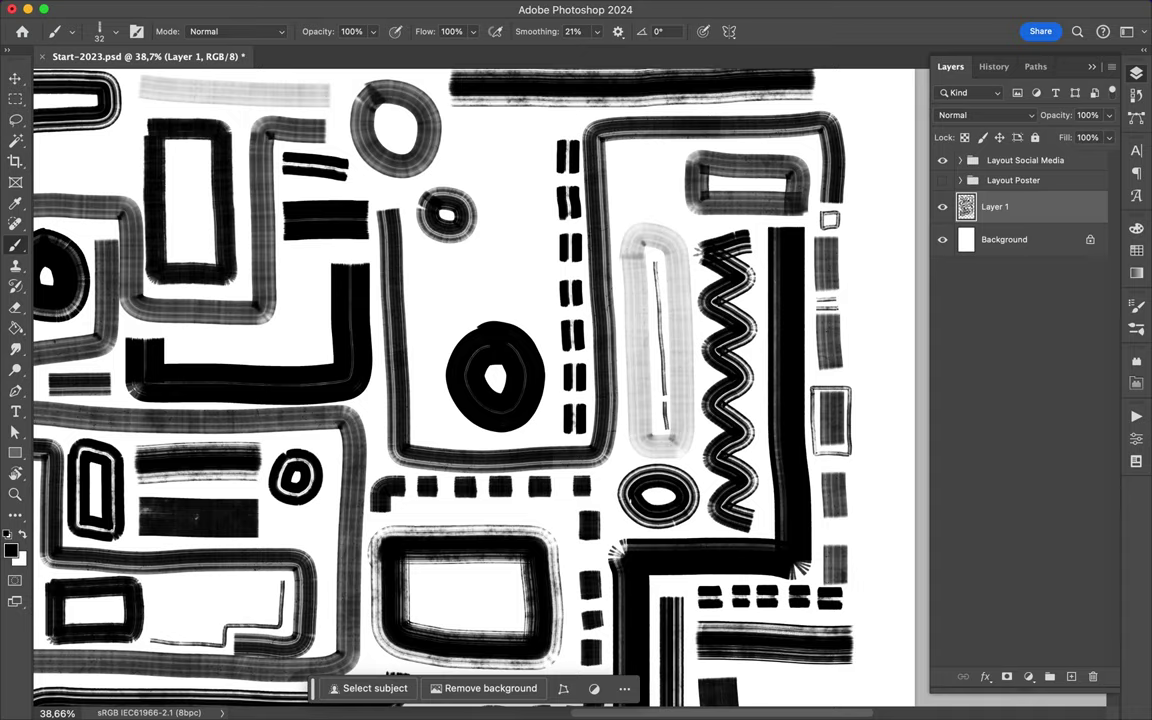
{"action": "scroll", "coordinate": [275, 690], "scroll_direction": "up", "scroll_amount": 3}
{"action": "mouse_move", "coordinate": [488, 503]}
{"action": "left_mouse_down"}
{"action": "mouse_move", "coordinate": [615, 538]}
{"action": "mouse_move", "coordinate": [517, 503]}
{"action": "left_mouse_up"}
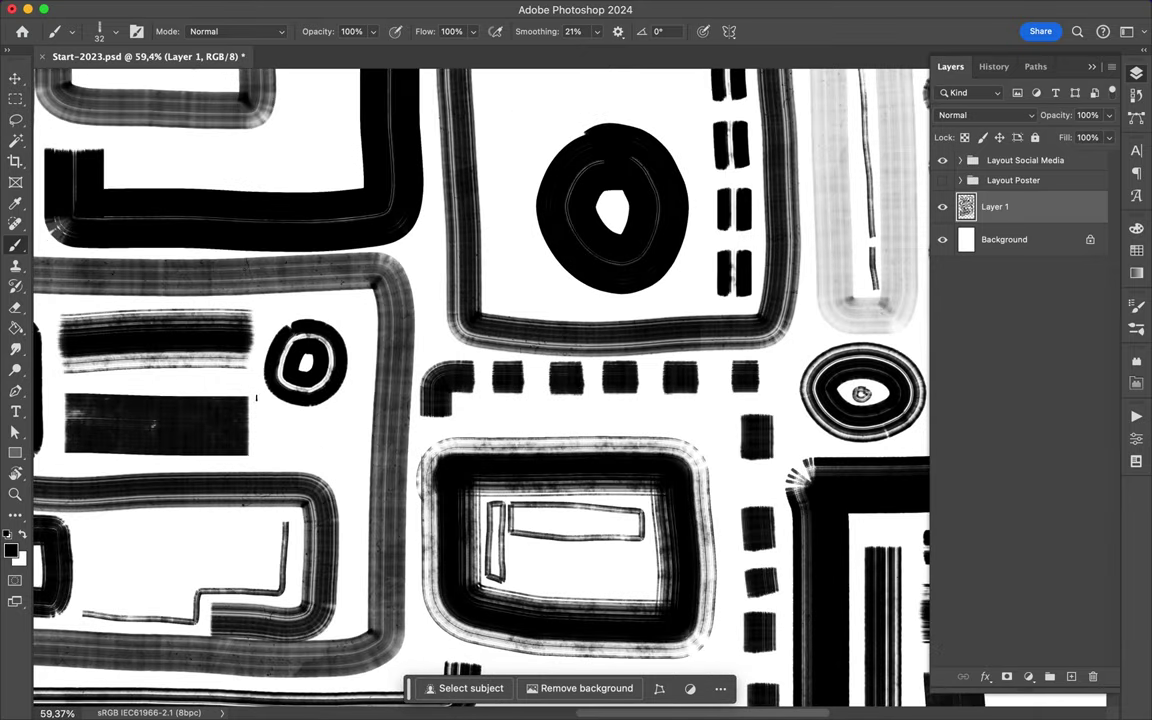
{"action": "scroll", "coordinate": [153, 425], "scroll_direction": "up", "scroll_amount": 5}
{"action": "scroll", "coordinate": [153, 425], "scroll_direction": "left", "scroll_amount": 2}
{"action": "mouse_move", "coordinate": [180, 487]}
{"action": "left_mouse_down"}
{"action": "mouse_move", "coordinate": [398, 490]}
{"action": "mouse_move", "coordinate": [445, 363]}
{"action": "mouse_move", "coordinate": [549, 357]}
{"action": "left_mouse_up"}
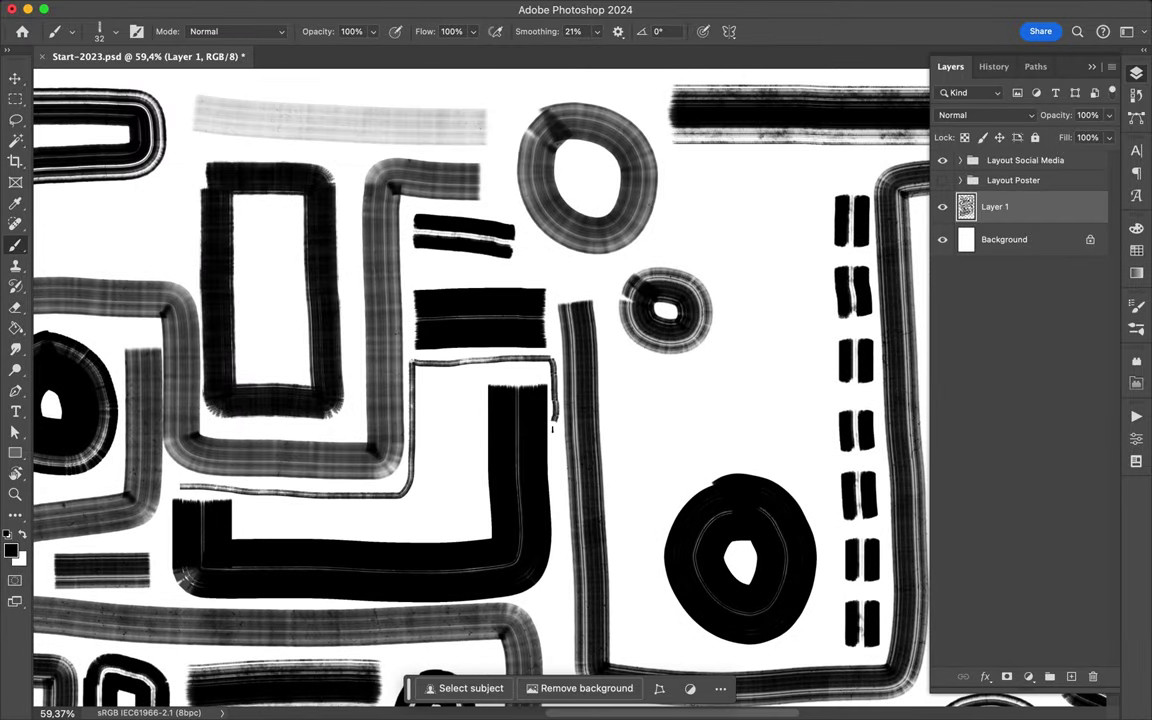
{"action": "scroll", "coordinate": [553, 427], "scroll_direction": "left", "scroll_amount": 5}
{"action": "scroll", "coordinate": [600, 450], "scroll_direction": "down", "scroll_amount": 2}
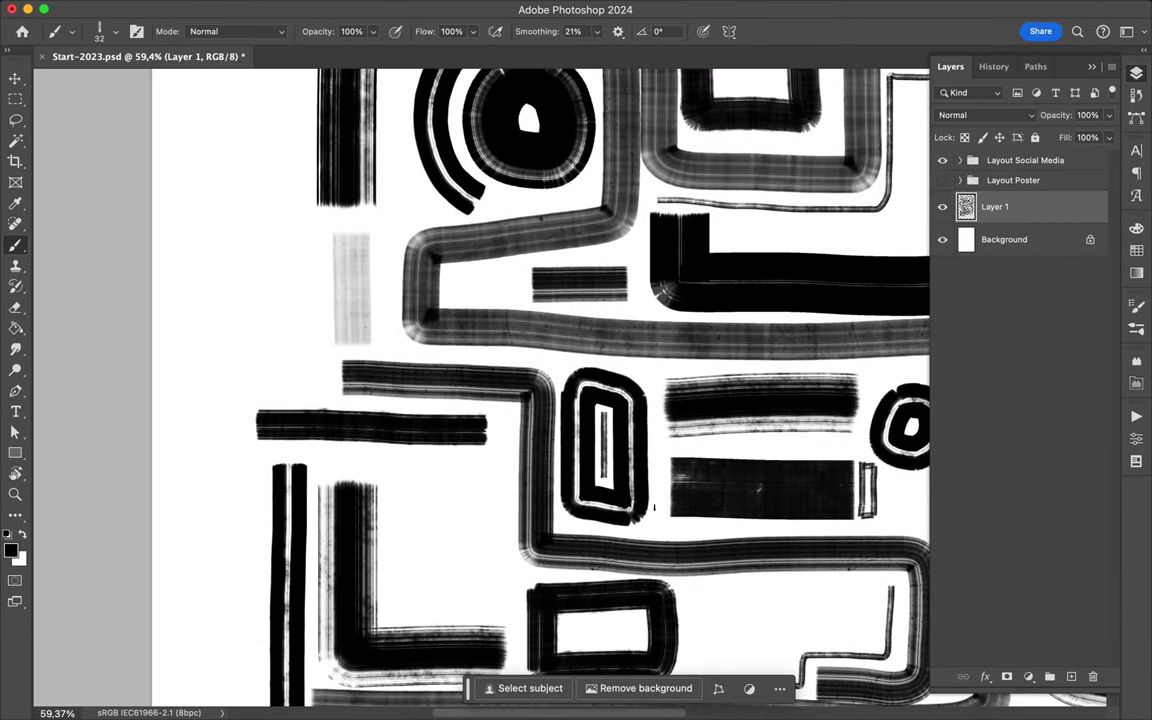
{"action": "left_click_drag", "start_coordinate": [235, 403], "coordinate": [438, 411]}
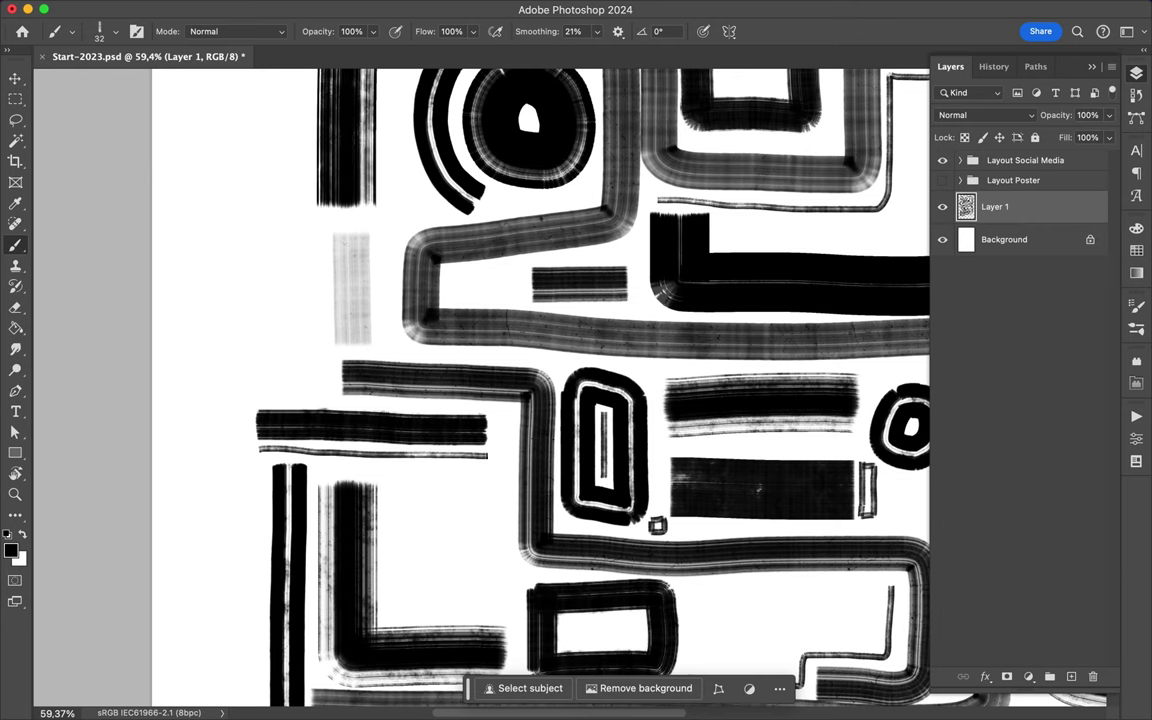
Draw a thin vertical line at the left, a squiggly spring zigzag and a horizontal line
{"action": "scroll", "coordinate": [438, 411], "scroll_direction": "left", "scroll_amount": 3}
{"action": "scroll", "coordinate": [600, 430], "scroll_direction": "down", "scroll_amount": 5}
{"action": "left_click_drag", "start_coordinate": [208, 215], "coordinate": [200, 535]}
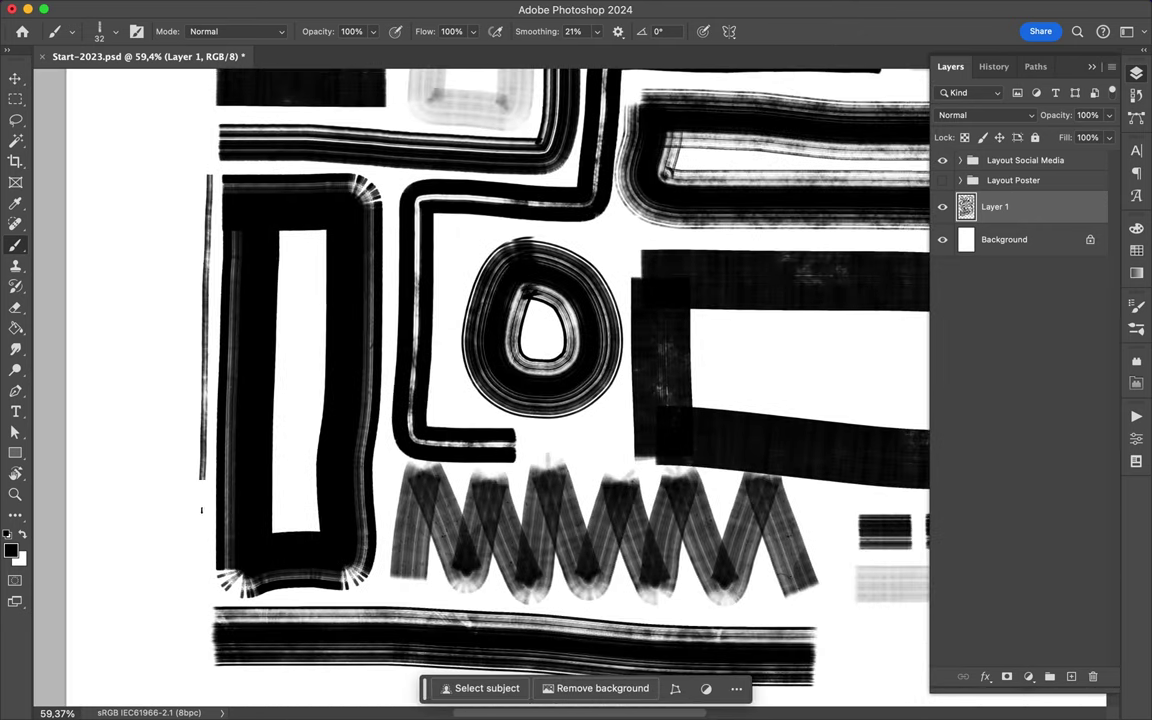
{"action": "scroll", "coordinate": [300, 560], "scroll_direction": "down", "scroll_amount": 3}
{"action": "scroll", "coordinate": [387, 592], "scroll_direction": "right", "scroll_amount": 10}
{"action": "mouse_move", "coordinate": [397, 565]}
{"action": "left_mouse_down"}
{"action": "mouse_move", "coordinate": [406, 545]}
{"action": "mouse_move", "coordinate": [446, 560]}
{"action": "mouse_move", "coordinate": [453, 588]}
{"action": "mouse_move", "coordinate": [474, 537]}
{"action": "mouse_move", "coordinate": [483, 589]}
{"action": "mouse_move", "coordinate": [497, 540]}
{"action": "mouse_move", "coordinate": [511, 588]}
{"action": "mouse_move", "coordinate": [524, 540]}
{"action": "mouse_move", "coordinate": [540, 588]}
{"action": "mouse_move", "coordinate": [572, 588]}
{"action": "mouse_move", "coordinate": [585, 540]}
{"action": "mouse_move", "coordinate": [600, 588]}
{"action": "mouse_move", "coordinate": [615, 578]}
{"action": "left_mouse_up"}
{"action": "left_click_drag", "start_coordinate": [403, 513], "coordinate": [685, 519]}
Add a tiny circle in the ring's hole, short strokes, a square, an underline and a small rectangle
{"action": "mouse_move", "coordinate": [471, 226]}
{"action": "left_mouse_down"}
{"action": "mouse_move", "coordinate": [447, 252]}
{"action": "mouse_move", "coordinate": [470, 224]}
{"action": "left_mouse_up"}
{"action": "mouse_move", "coordinate": [357, 155]}
{"action": "left_mouse_down"}
{"action": "mouse_move", "coordinate": [364, 303]}
{"action": "mouse_move", "coordinate": [334, 152]}
{"action": "mouse_move", "coordinate": [320, 136]}
{"action": "left_mouse_up"}
{"action": "left_click_drag", "start_coordinate": [468, 164], "coordinate": [488, 142]}
{"action": "scroll", "coordinate": [480, 380], "scroll_direction": "down", "scroll_amount": 5}
{"action": "mouse_move", "coordinate": [264, 252]}
{"action": "left_mouse_down"}
{"action": "mouse_move", "coordinate": [240, 310]}
{"action": "mouse_move", "coordinate": [287, 300]}
{"action": "mouse_move", "coordinate": [240, 256]}
{"action": "left_mouse_up"}
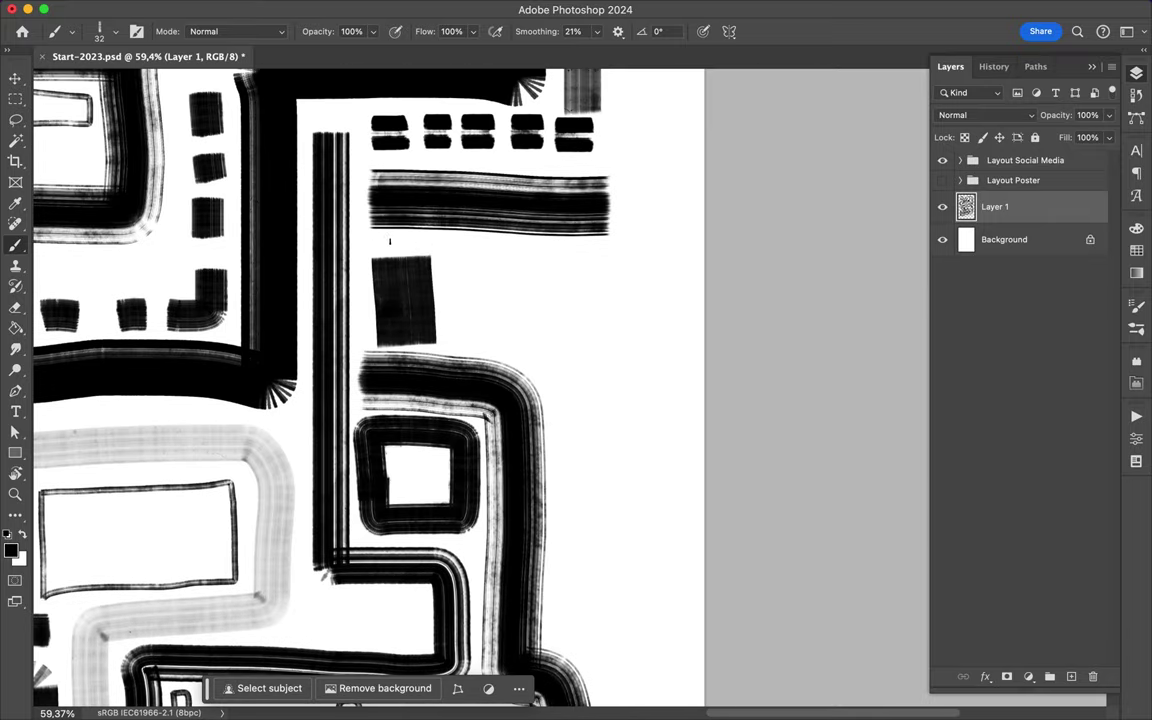
{"action": "left_click_drag", "start_coordinate": [390, 241], "coordinate": [610, 254]}
{"action": "scroll", "coordinate": [610, 254], "scroll_direction": "up", "scroll_amount": 5}
{"action": "mouse_move", "coordinate": [317, 356]}
{"action": "left_mouse_down"}
{"action": "mouse_move", "coordinate": [350, 377]}
{"action": "mouse_move", "coordinate": [353, 357]}
{"action": "left_mouse_up"}
{"action": "scroll", "coordinate": [353, 357], "scroll_direction": "left", "scroll_amount": 1}
Switch to a different marker brush preset
{"action": "left_click", "coordinate": [72, 31]}
{"action": "scroll", "coordinate": [120, 300], "scroll_direction": "down", "scroll_amount": 3}
{"action": "left_click", "coordinate": [128, 368]}
Paint dark grey marker strokes near the lower edges beside the small zigzag
{"action": "left_click_drag", "start_coordinate": [670, 515], "coordinate": [670, 600]}
{"action": "scroll", "coordinate": [758, 590], "scroll_direction": "down", "scroll_amount": 5}
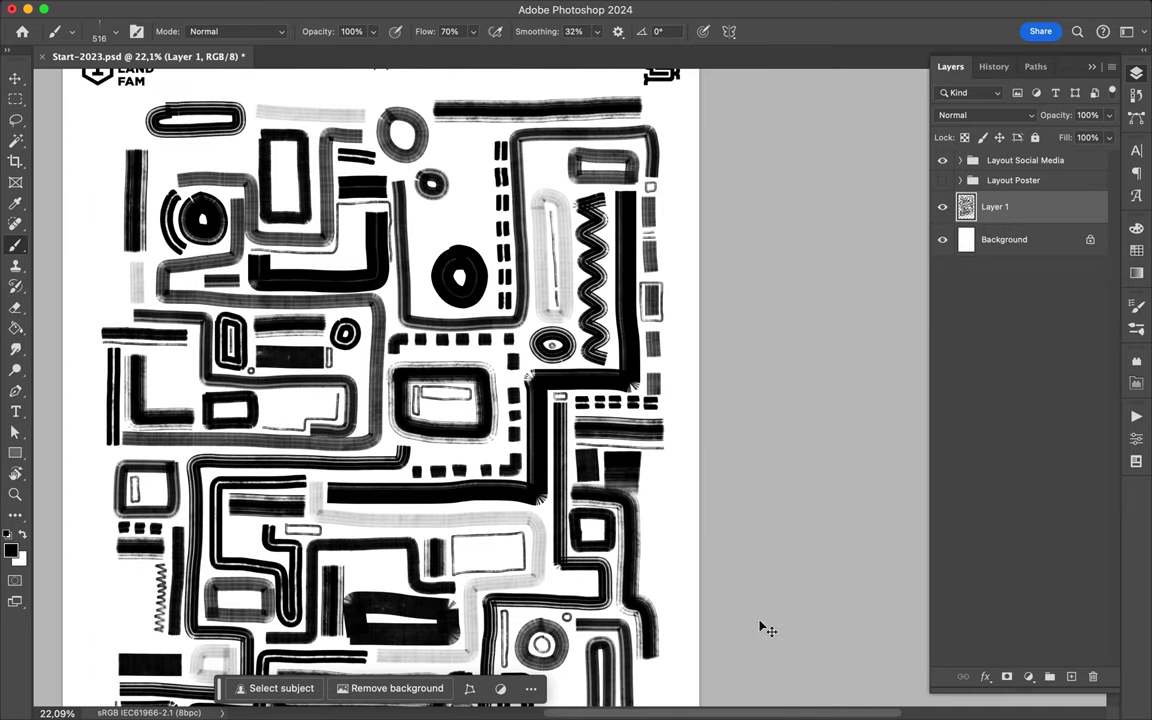
{"action": "scroll", "coordinate": [361, 311], "scroll_direction": "down", "scroll_amount": 5}
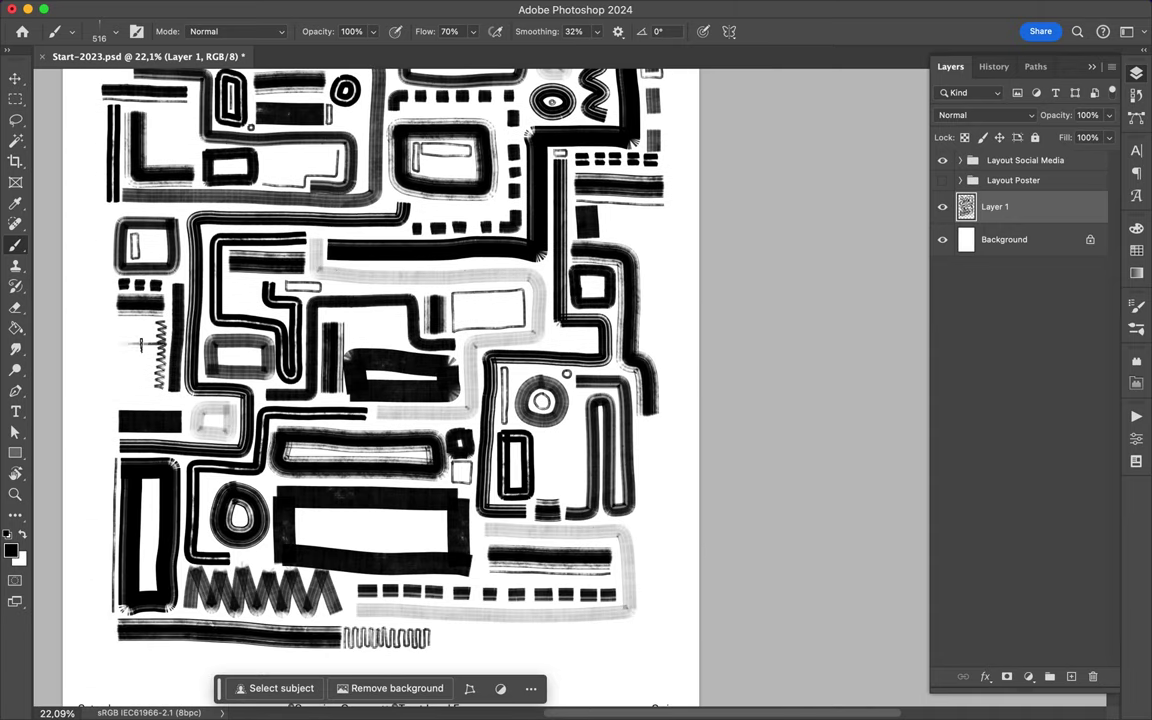
{"action": "left_click_drag", "start_coordinate": [121, 318], "coordinate": [121, 370]}
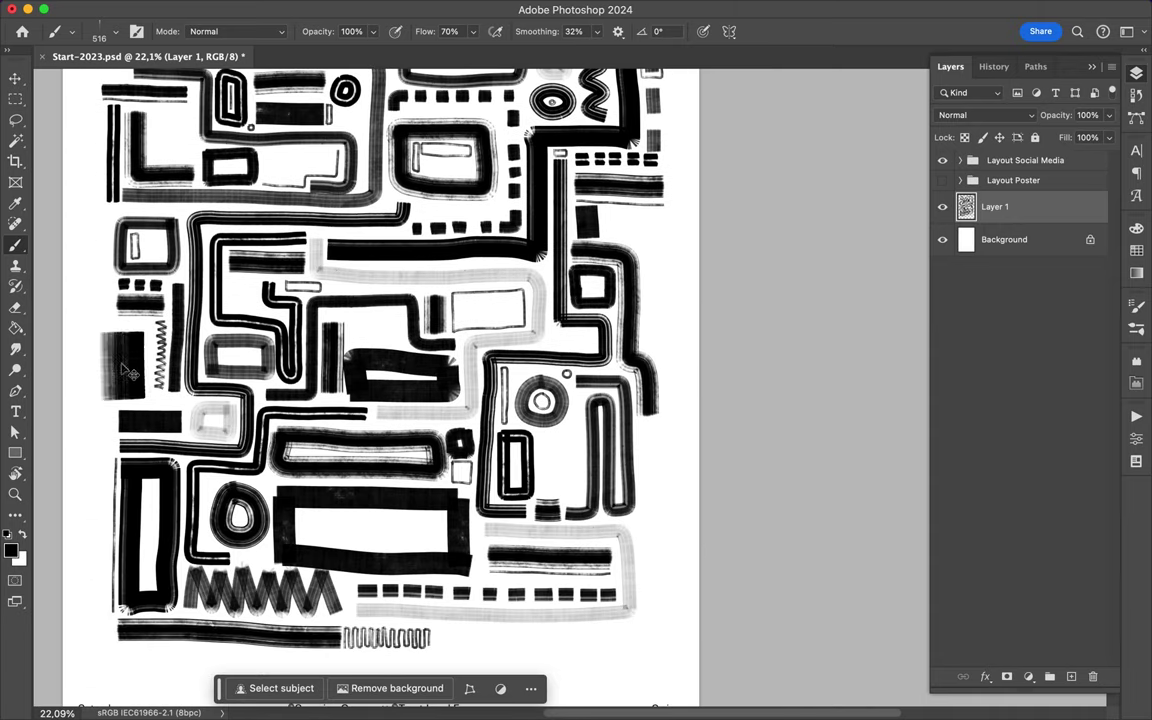
{"action": "scroll", "coordinate": [121, 350], "scroll_direction": "down", "scroll_amount": 2}
{"action": "left_click_drag", "start_coordinate": [470, 548], "coordinate": [550, 548]}
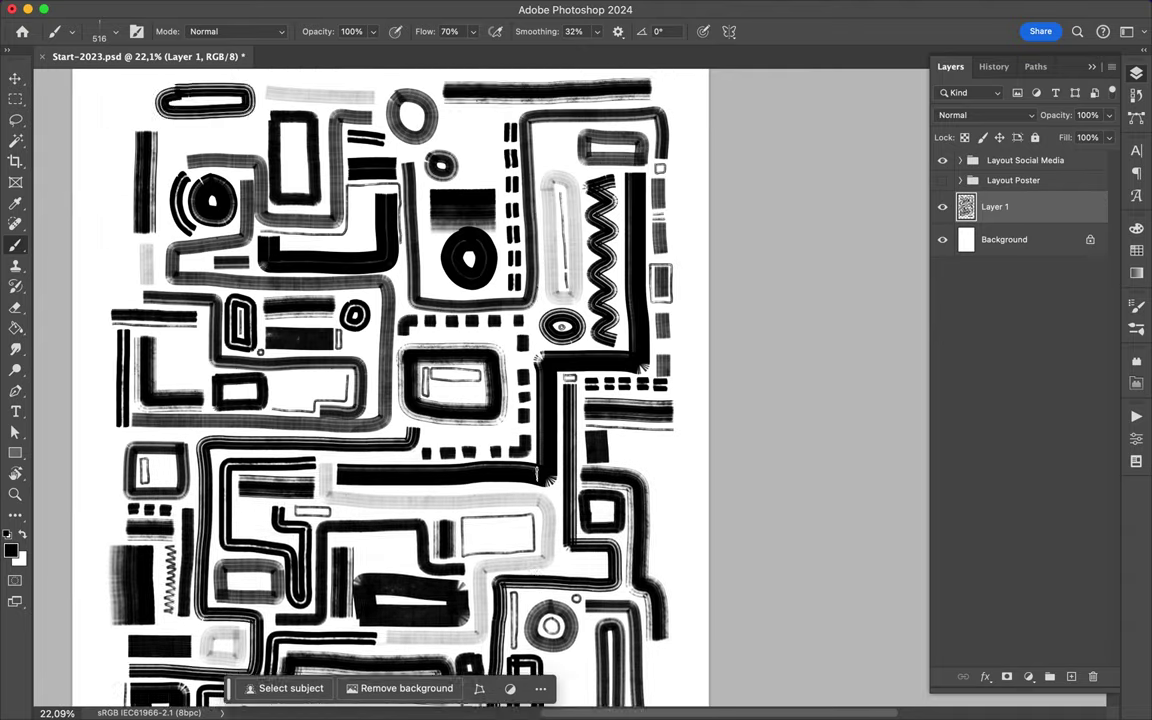
Pick The Realist brush at 33 px and paint a square outline above the light stroke
{"action": "left_click", "coordinate": [135, 365]}
{"action": "mouse_move", "coordinate": [378, 337]}
{"action": "left_mouse_down"}
{"action": "mouse_move", "coordinate": [424, 336]}
{"action": "mouse_move", "coordinate": [382, 289]}
{"action": "mouse_move", "coordinate": [365, 369]}
{"action": "mouse_move", "coordinate": [377, 428]}
{"action": "left_mouse_up"}
{"action": "scroll", "coordinate": [265, 273], "scroll_direction": "up", "scroll_amount": 2}
Paint a horizontal marker stroke and a short vertical stroke in an empty gap
{"action": "scroll", "coordinate": [333, 269], "scroll_direction": "up", "scroll_amount": 2}
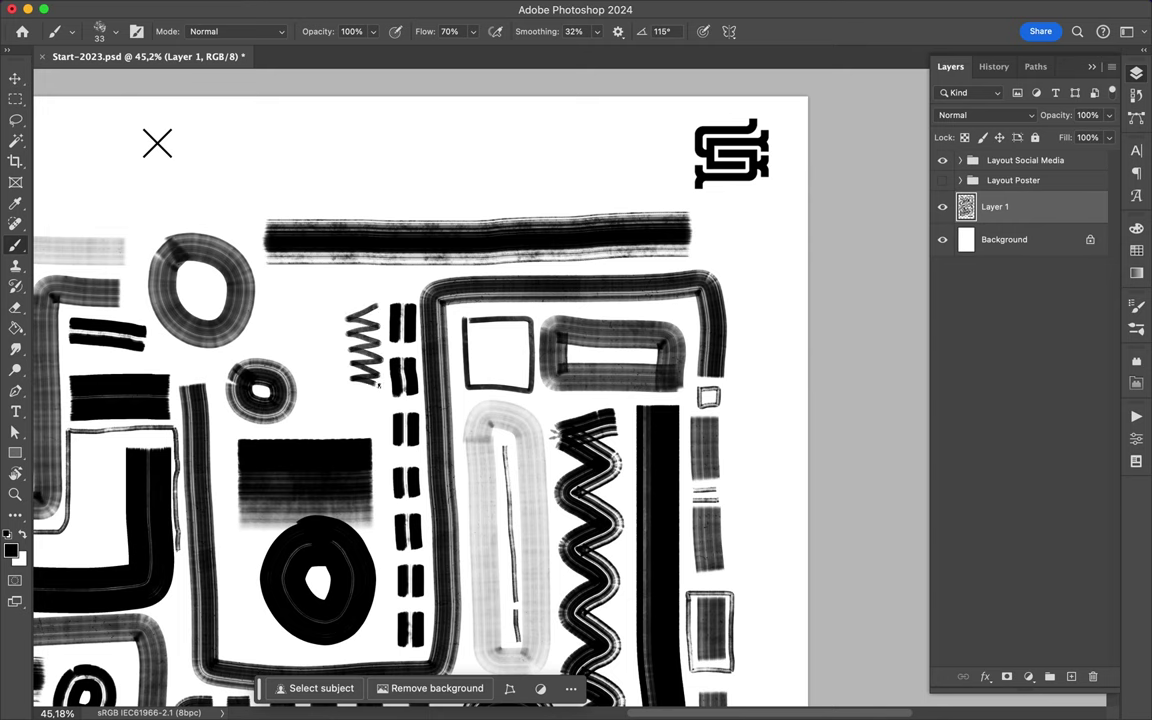
{"action": "scroll", "coordinate": [378, 428], "scroll_direction": "down", "scroll_amount": 5}
{"action": "mouse_move", "coordinate": [285, 345]}
{"action": "left_mouse_down"}
{"action": "mouse_move", "coordinate": [377, 453]}
{"action": "mouse_move", "coordinate": [372, 338]}
{"action": "left_mouse_up"}
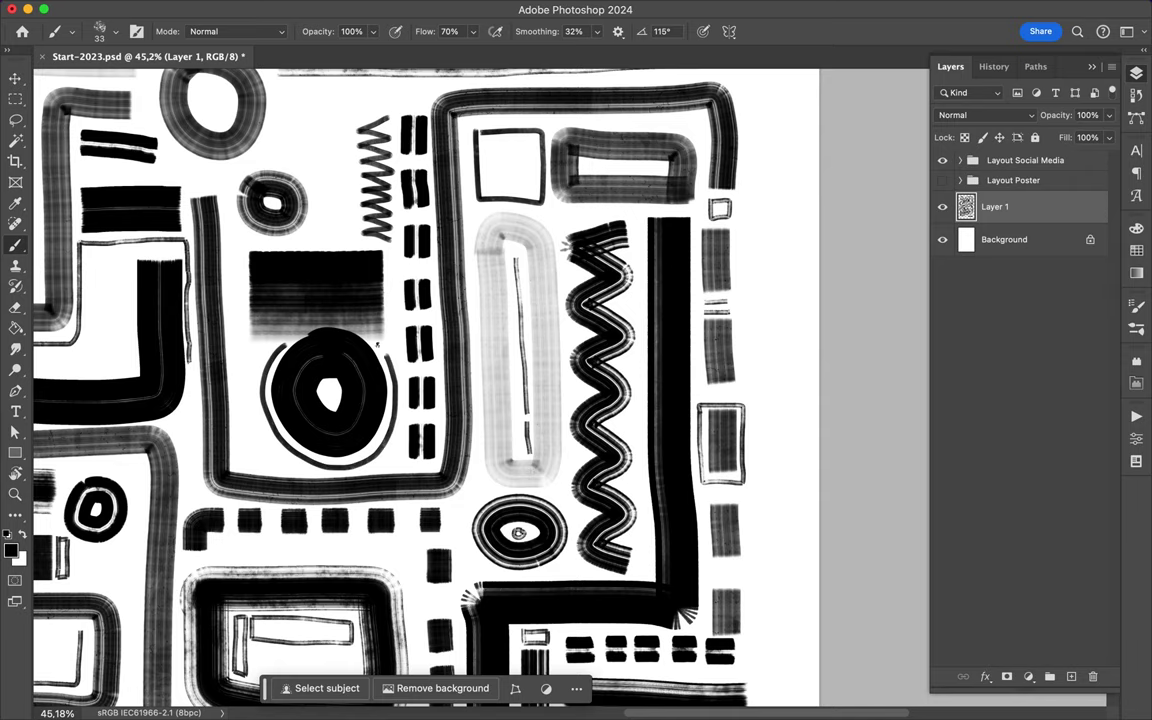
{"action": "scroll", "coordinate": [340, 310], "scroll_direction": "down", "scroll_amount": 5}
{"action": "scroll", "coordinate": [340, 310], "scroll_direction": "left", "scroll_amount": 4}
{"action": "mouse_move", "coordinate": [271, 355]}
{"action": "left_mouse_down"}
{"action": "mouse_move", "coordinate": [265, 458]}
{"action": "mouse_move", "coordinate": [262, 346]}
{"action": "left_mouse_up"}
Lengthen a horizontal stroke to the right and draw a small triangle outline lower down
{"action": "scroll", "coordinate": [455, 356], "scroll_direction": "right", "scroll_amount": 5}
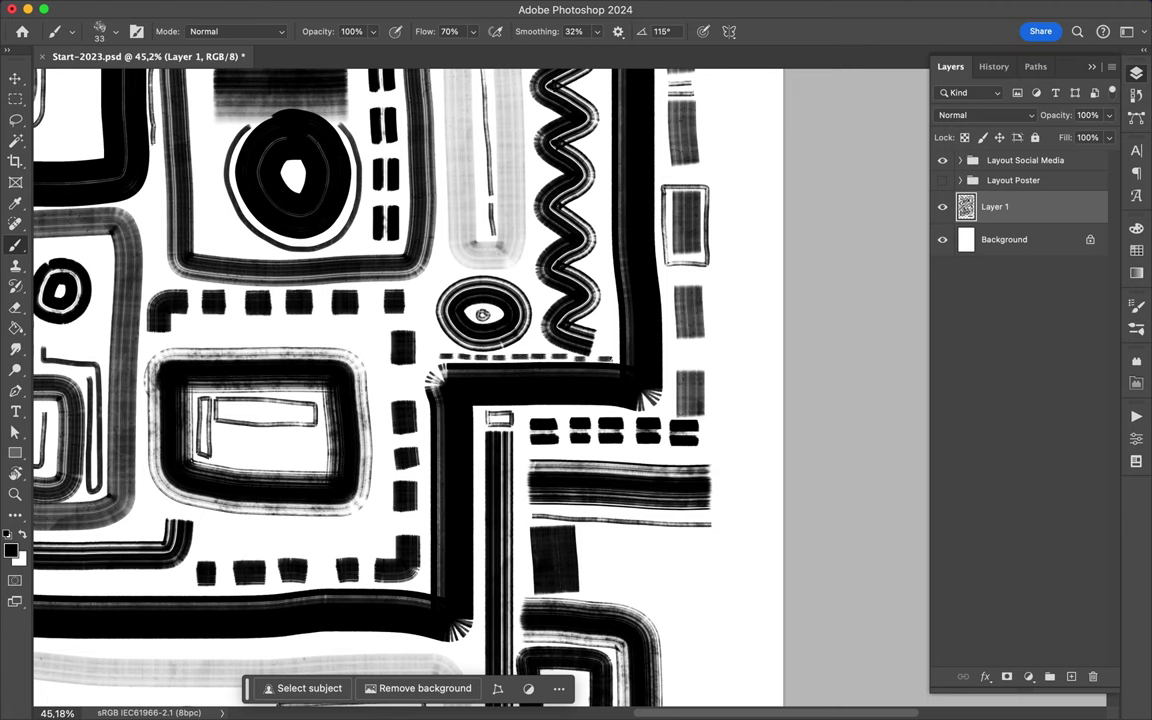
{"action": "scroll", "coordinate": [605, 258], "scroll_direction": "up", "scroll_amount": 3}
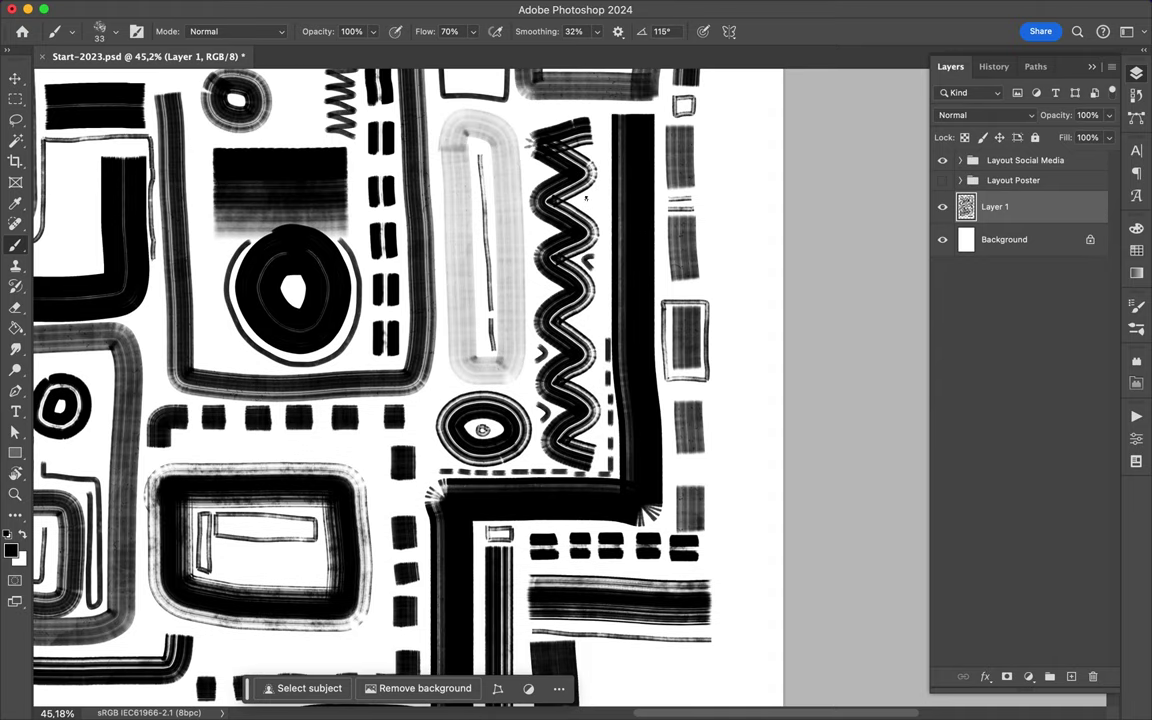
{"action": "scroll", "coordinate": [530, 184], "scroll_direction": "left", "scroll_amount": 5}
{"action": "scroll", "coordinate": [530, 184], "scroll_direction": "down", "scroll_amount": 2}
{"action": "left_click_drag", "start_coordinate": [420, 369], "coordinate": [588, 370]}
{"action": "scroll", "coordinate": [284, 523], "scroll_direction": "left", "scroll_amount": 3}
{"action": "scroll", "coordinate": [284, 523], "scroll_direction": "down", "scroll_amount": 3}
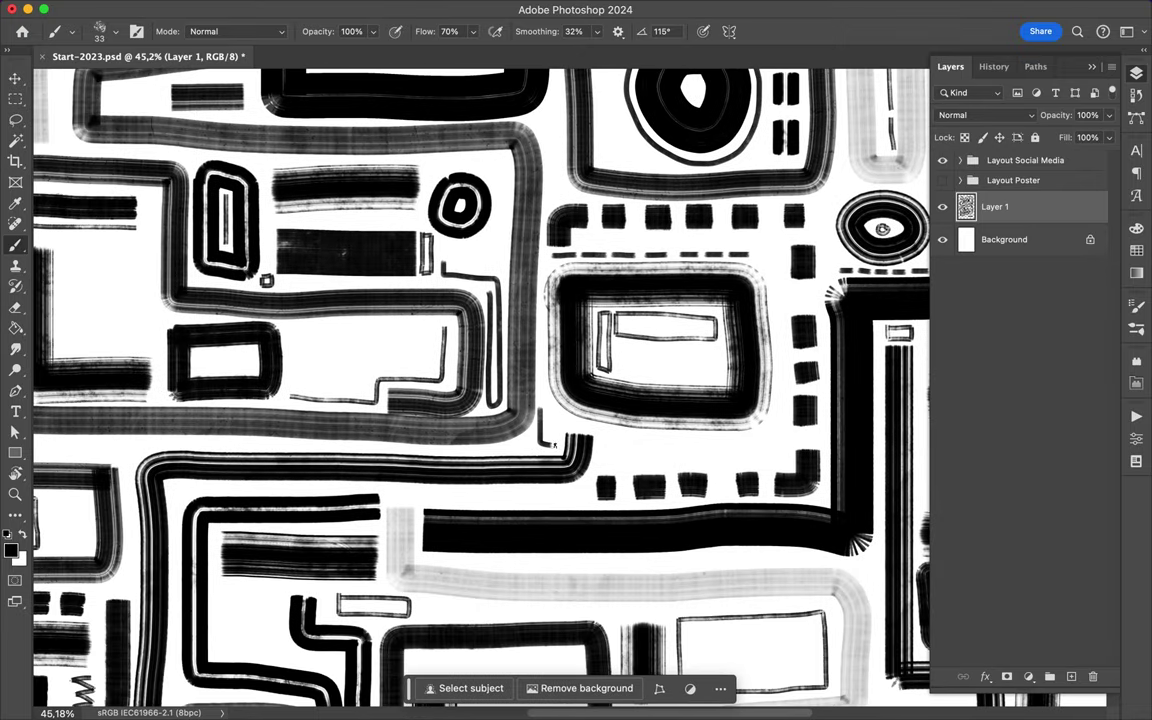
{"action": "scroll", "coordinate": [284, 523], "scroll_direction": "left", "scroll_amount": 1}
{"action": "scroll", "coordinate": [284, 523], "scroll_direction": "down", "scroll_amount": 2}
{"action": "scroll", "coordinate": [320, 381], "scroll_direction": "left", "scroll_amount": 3}
{"action": "scroll", "coordinate": [320, 381], "scroll_direction": "down", "scroll_amount": 4}
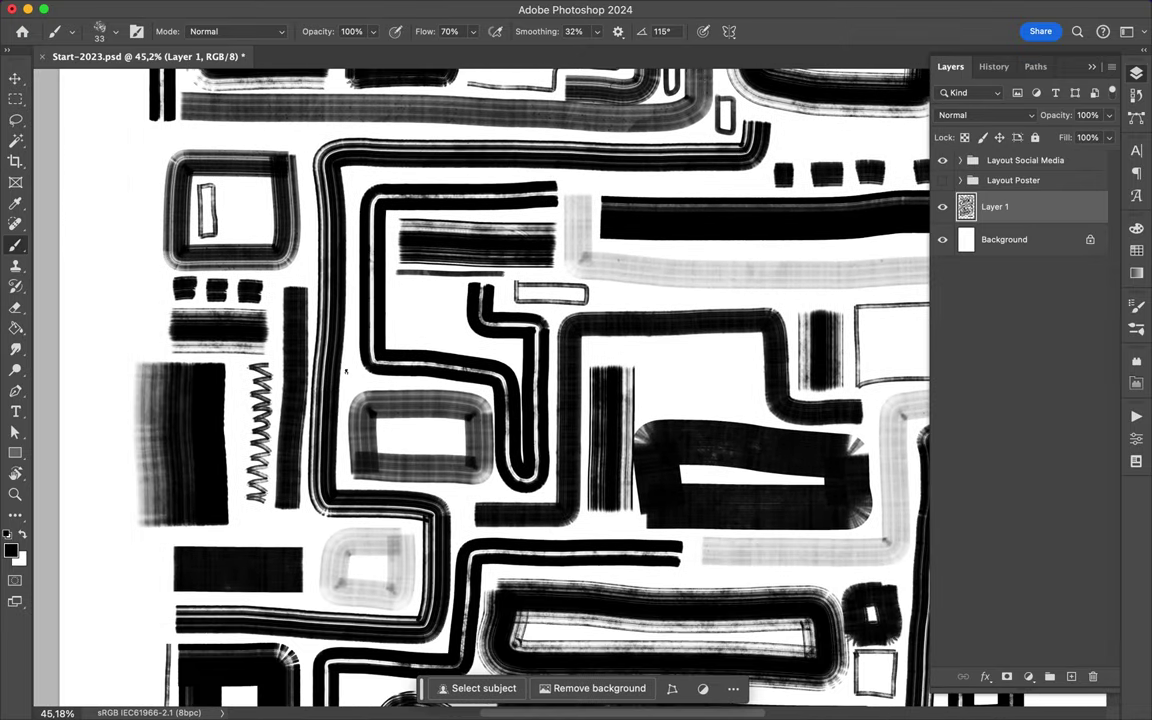
{"action": "scroll", "coordinate": [218, 454], "scroll_direction": "down", "scroll_amount": 4}
{"action": "mouse_move", "coordinate": [322, 442]}
{"action": "left_mouse_down"}
{"action": "mouse_move", "coordinate": [353, 445]}
{"action": "mouse_move", "coordinate": [322, 441]}
{"action": "left_mouse_up"}
Brush a small rounded rectangle above the striped block and a zigzag below the thick vertical stroke
{"action": "scroll", "coordinate": [322, 441], "scroll_direction": "down", "scroll_amount": 4}
{"action": "scroll", "coordinate": [614, 324], "scroll_direction": "down", "scroll_amount": 2}
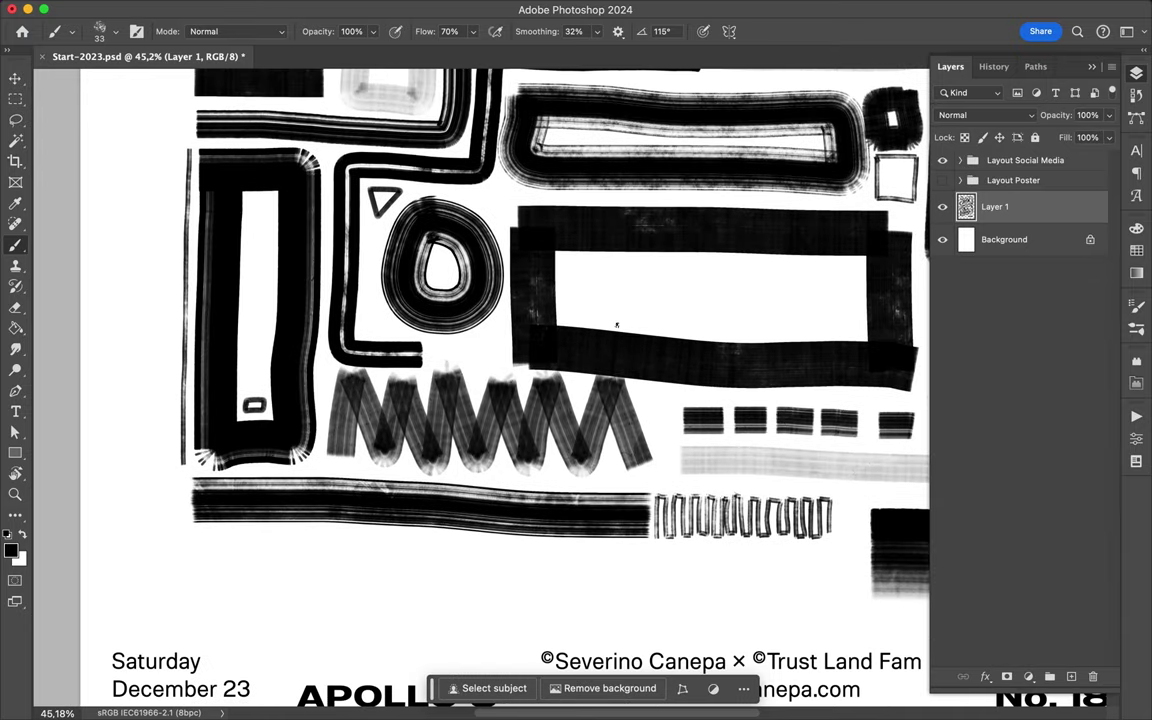
{"action": "scroll", "coordinate": [650, 290], "scroll_direction": "down", "scroll_amount": 2}
{"action": "scroll", "coordinate": [650, 290], "scroll_direction": "right", "scroll_amount": 2}
{"action": "scroll", "coordinate": [681, 247], "scroll_direction": "right", "scroll_amount": 3}
{"action": "scroll", "coordinate": [725, 231], "scroll_direction": "right", "scroll_amount": 3}
{"action": "scroll", "coordinate": [725, 231], "scroll_direction": "up", "scroll_amount": 1}
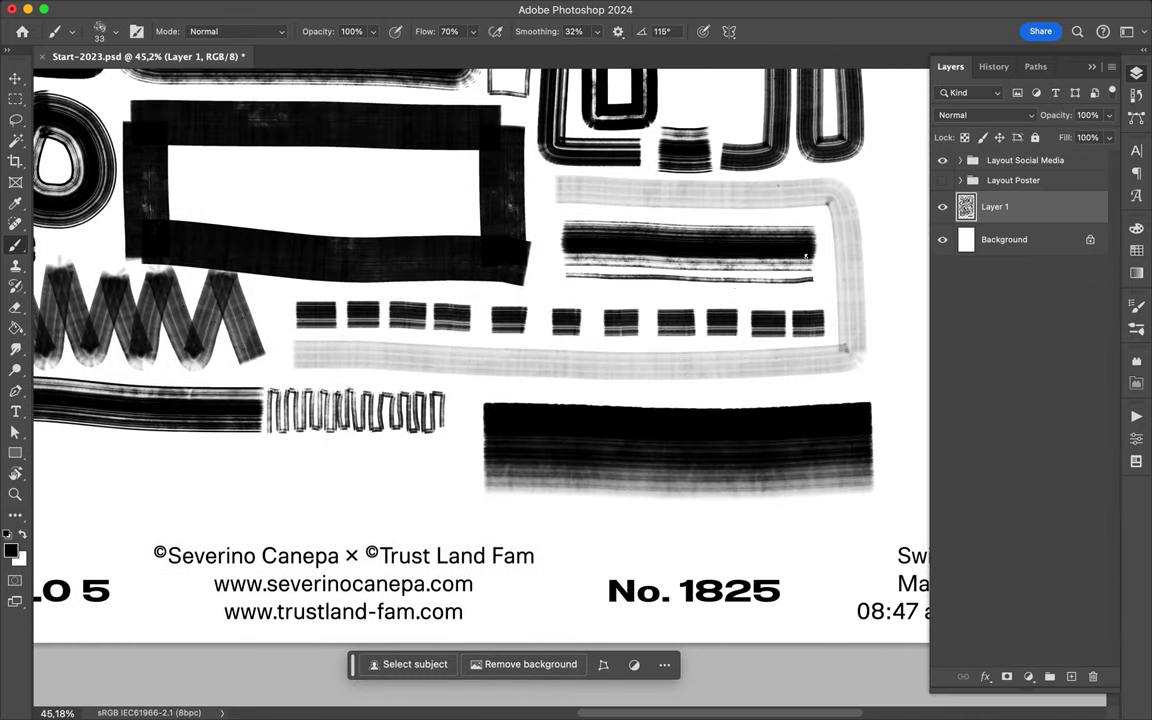
{"action": "scroll", "coordinate": [499, 291], "scroll_direction": "up", "scroll_amount": 3}
{"action": "scroll", "coordinate": [483, 320], "scroll_direction": "up", "scroll_amount": 2}
{"action": "scroll", "coordinate": [483, 320], "scroll_direction": "right", "scroll_amount": 1}
{"action": "mouse_move", "coordinate": [610, 322]}
{"action": "left_mouse_down"}
{"action": "mouse_move", "coordinate": [665, 339]}
{"action": "mouse_move", "coordinate": [698, 323]}
{"action": "mouse_move", "coordinate": [612, 320]}
{"action": "left_mouse_up"}
{"action": "scroll", "coordinate": [776, 331], "scroll_direction": "up", "scroll_amount": 3}
{"action": "scroll", "coordinate": [776, 331], "scroll_direction": "right", "scroll_amount": 2}
{"action": "mouse_move", "coordinate": [776, 331]}
{"action": "left_mouse_down"}
{"action": "mouse_move", "coordinate": [745, 346]}
{"action": "mouse_move", "coordinate": [740, 364]}
{"action": "mouse_move", "coordinate": [780, 381]}
{"action": "mouse_move", "coordinate": [757, 393]}
{"action": "mouse_move", "coordinate": [784, 405]}
{"action": "mouse_move", "coordinate": [745, 418]}
{"action": "mouse_move", "coordinate": [745, 432]}
{"action": "mouse_move", "coordinate": [787, 455]}
{"action": "mouse_move", "coordinate": [745, 488]}
{"action": "mouse_move", "coordinate": [784, 502]}
{"action": "mouse_move", "coordinate": [745, 518]}
{"action": "mouse_move", "coordinate": [788, 522]}
{"action": "left_mouse_up"}
Brush a rectangle outline into a gap and thin horizontal lines above the large black block
{"action": "scroll", "coordinate": [550, 348], "scroll_direction": "up", "scroll_amount": 5}
{"action": "scroll", "coordinate": [550, 348], "scroll_direction": "left", "scroll_amount": 2}
{"action": "mouse_move", "coordinate": [648, 401]}
{"action": "left_mouse_down"}
{"action": "mouse_move", "coordinate": [740, 443]}
{"action": "mouse_move", "coordinate": [700, 401]}
{"action": "mouse_move", "coordinate": [648, 401]}
{"action": "left_mouse_up"}
{"action": "scroll", "coordinate": [714, 297], "scroll_direction": "left", "scroll_amount": 2}
{"action": "left_click_drag", "start_coordinate": [292, 378], "coordinate": [405, 379]}
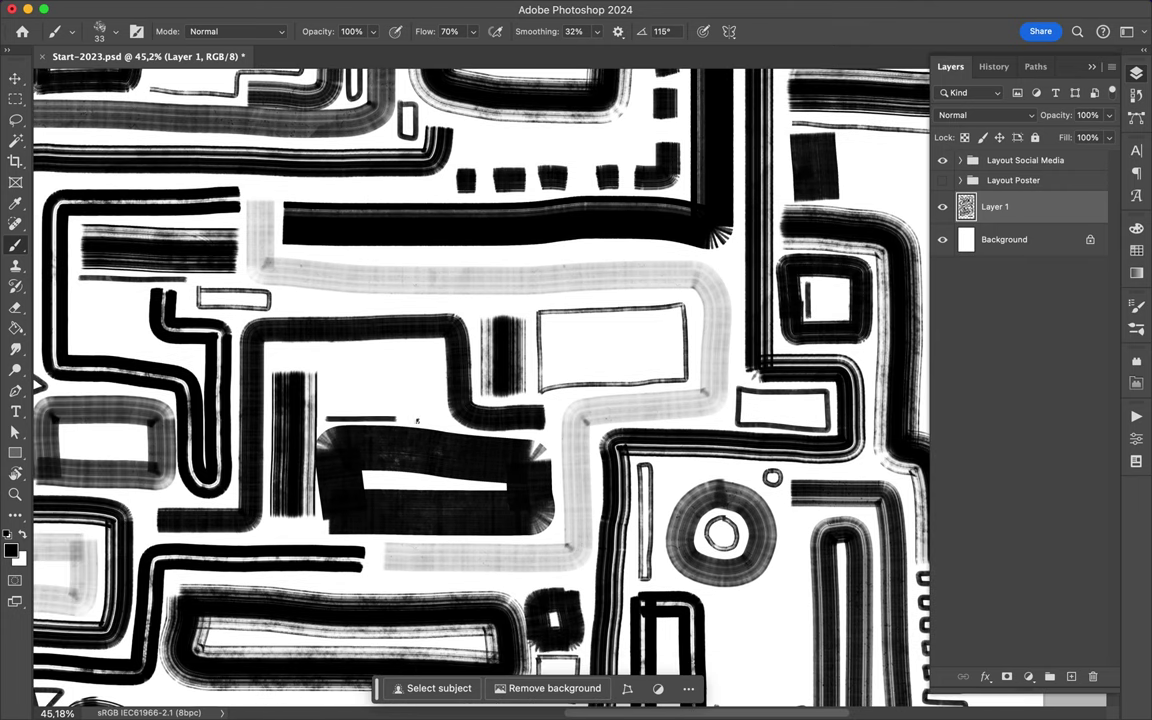
{"action": "scroll", "coordinate": [405, 379], "scroll_direction": "up", "scroll_amount": 3}
{"action": "scroll", "coordinate": [427, 264], "scroll_direction": "right", "scroll_amount": 1}
{"action": "left_click_drag", "start_coordinate": [360, 248], "coordinate": [535, 242]}
With the whole poster in view, add a thin L-shaped line and a horizontal line under the shapes
{"action": "key", "text": "ctrl+0"}
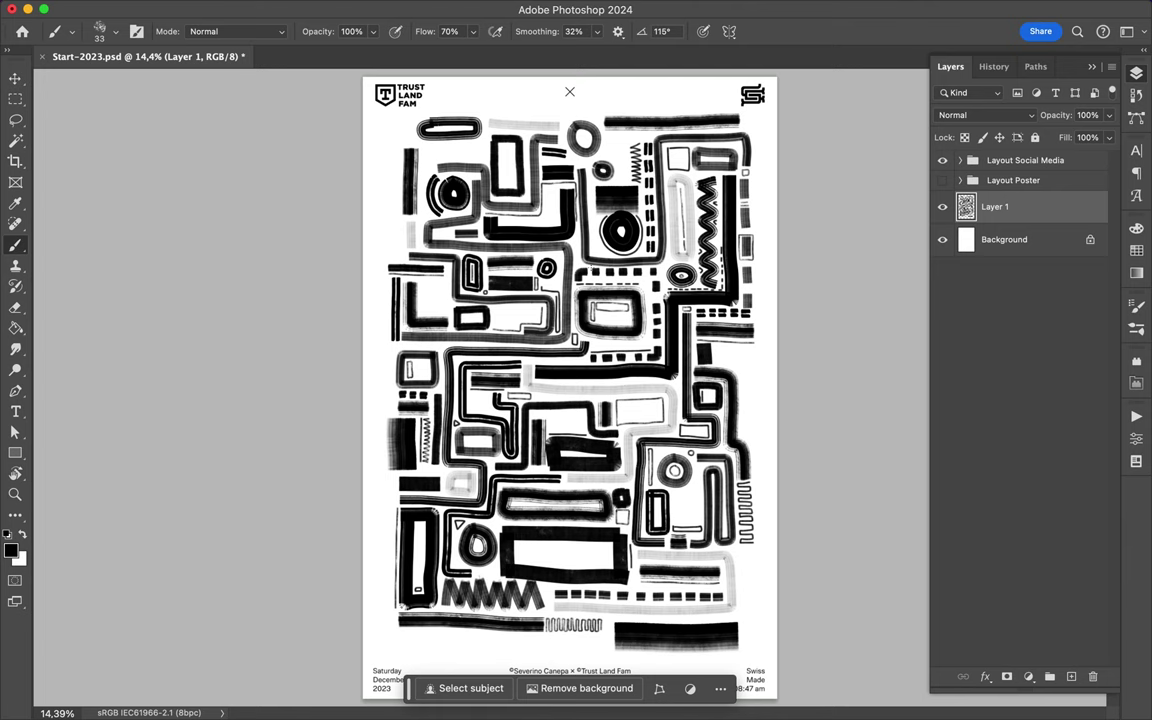
{"action": "scroll", "coordinate": [465, 308], "scroll_direction": "up", "scroll_amount": 5}
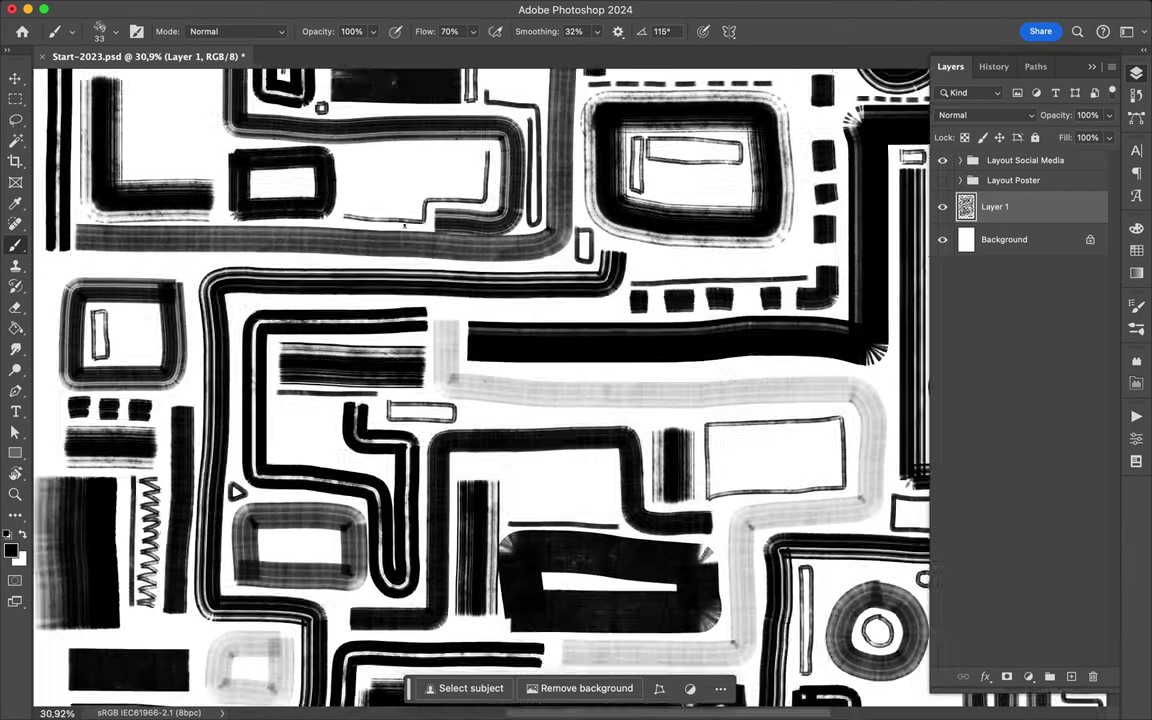
{"action": "scroll", "coordinate": [465, 308], "scroll_direction": "up", "scroll_amount": 2}
{"action": "mouse_move", "coordinate": [240, 211]}
{"action": "left_mouse_down"}
{"action": "mouse_move", "coordinate": [322, 212]}
{"action": "mouse_move", "coordinate": [323, 317]}
{"action": "mouse_move", "coordinate": [380, 318]}
{"action": "mouse_move", "coordinate": [418, 357]}
{"action": "left_mouse_up"}
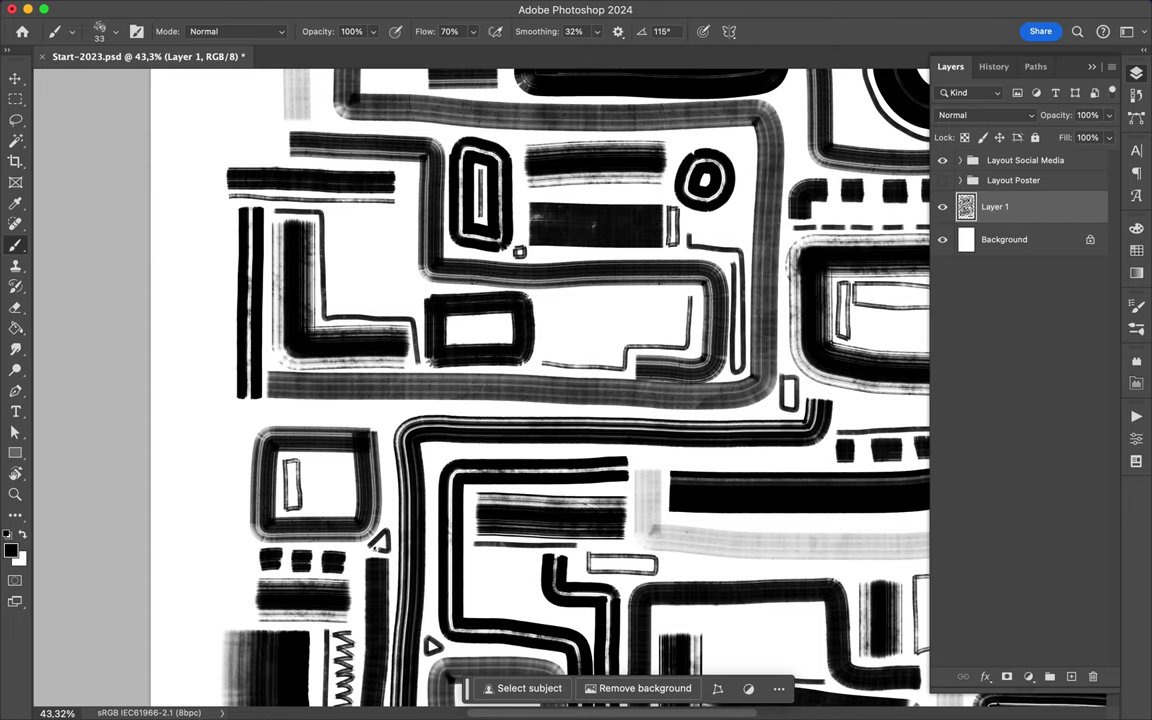
{"action": "scroll", "coordinate": [400, 450], "scroll_direction": "down", "scroll_amount": 4}
{"action": "scroll", "coordinate": [400, 450], "scroll_direction": "up", "scroll_amount": 3}
{"action": "left_click_drag", "start_coordinate": [256, 350], "coordinate": [404, 355]}
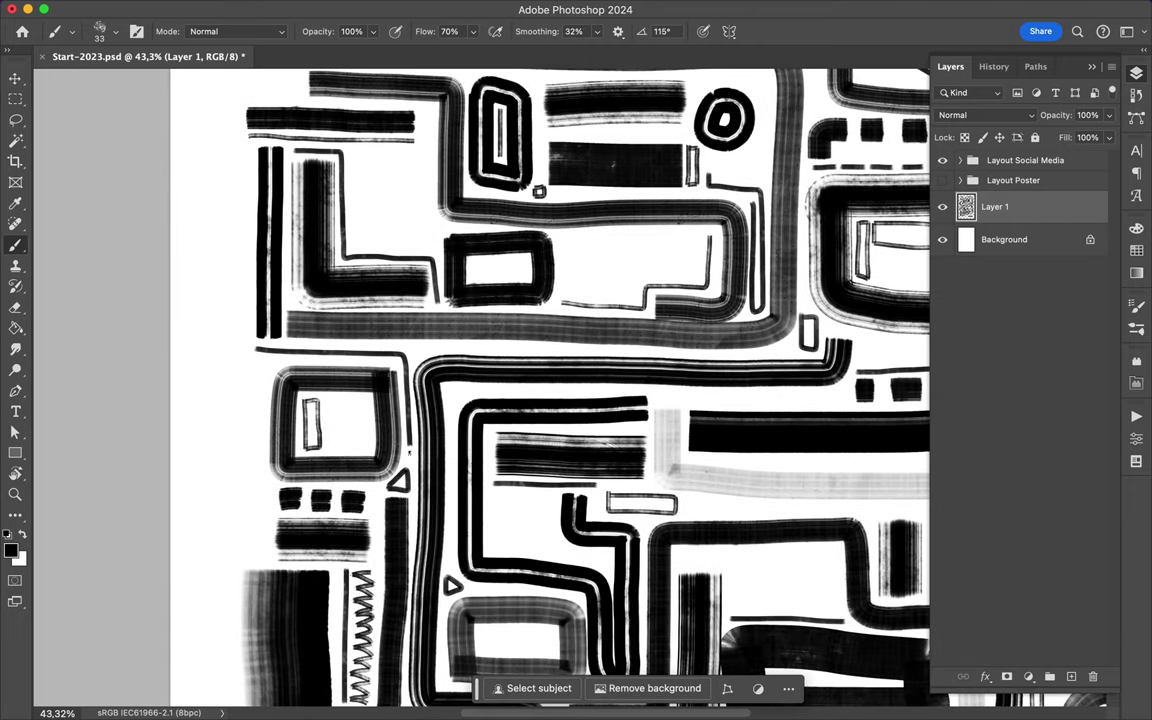
{"action": "scroll", "coordinate": [480, 450], "scroll_direction": "down", "scroll_amount": 5}
Switch to The Surrealist brush and paint short dashes below the narrow zigzag
{"action": "left_click", "coordinate": [100, 28]}
{"action": "left_click", "coordinate": [117, 403]}
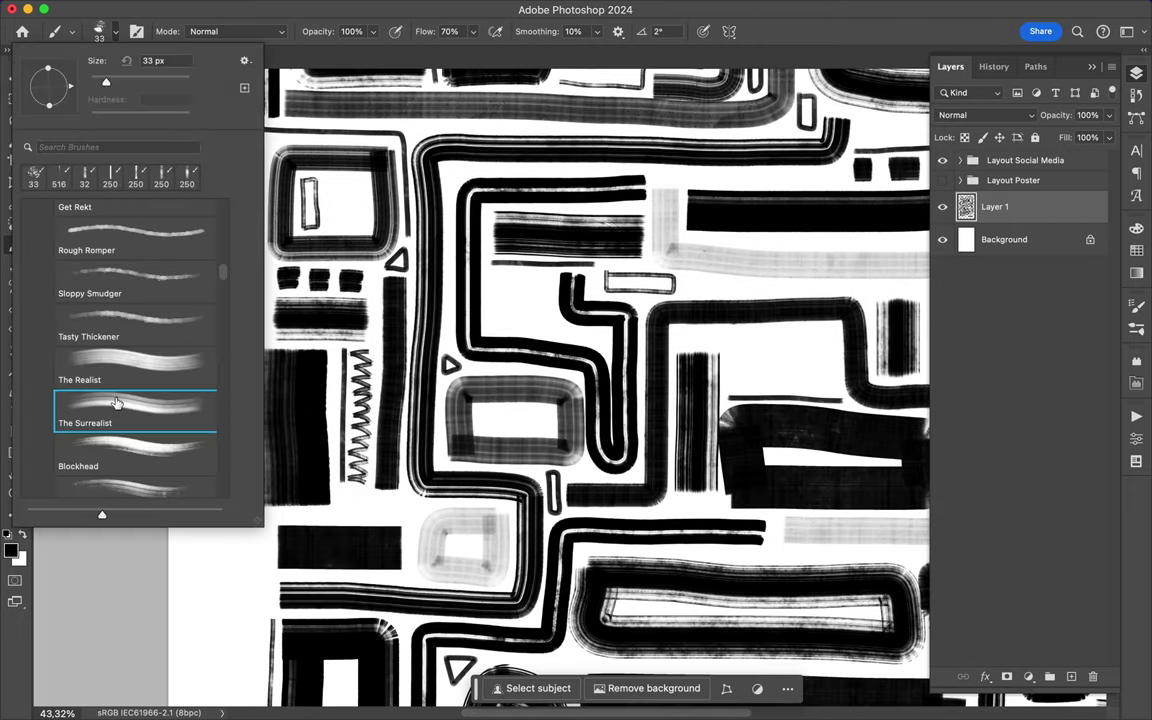
{"action": "left_click", "coordinate": [340, 492]}
{"action": "mouse_move", "coordinate": [340, 493]}
{"action": "left_mouse_down"}
{"action": "mouse_move", "coordinate": [368, 493]}
{"action": "mouse_move", "coordinate": [368, 510]}
{"action": "left_mouse_up"}
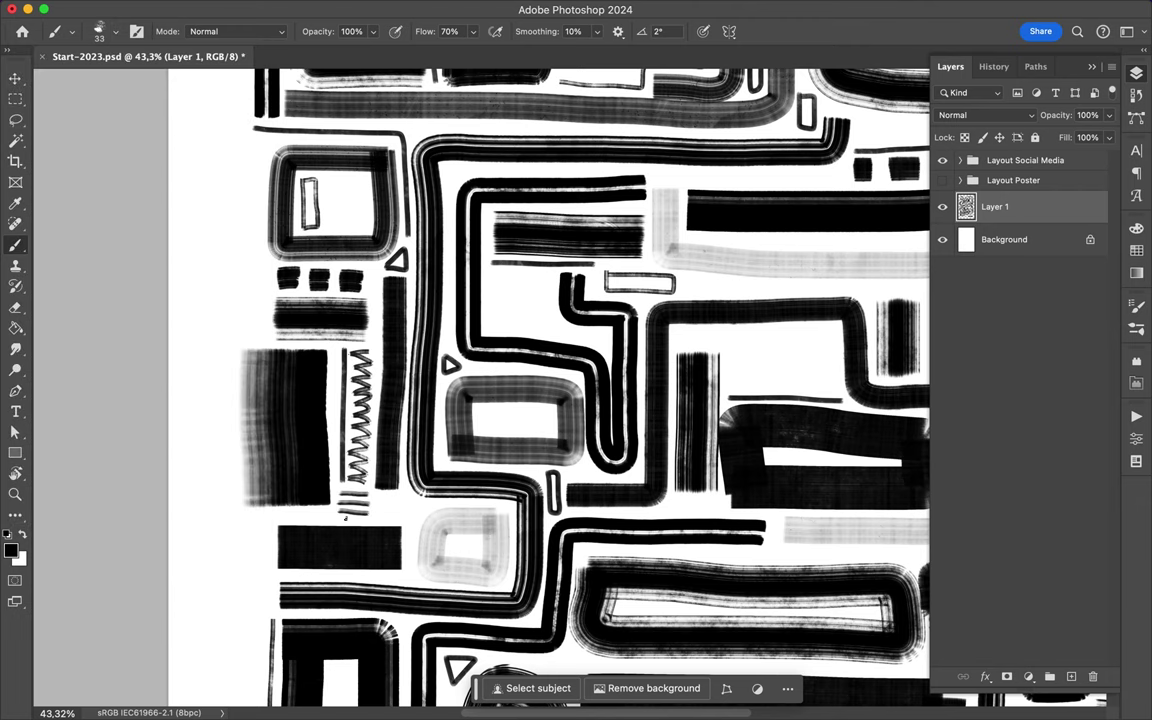
Draw a square outline and a short vertical double stroke near the right edge
{"action": "left_click_drag", "start_coordinate": [700, 300], "coordinate": [618, 445]}
{"action": "left_click_drag", "start_coordinate": [408, 418], "coordinate": [408, 473]}
{"action": "mouse_move", "coordinate": [408, 473]}
{"action": "left_mouse_down"}
{"action": "mouse_move", "coordinate": [467, 473]}
{"action": "mouse_move", "coordinate": [467, 418]}
{"action": "mouse_move", "coordinate": [408, 418]}
{"action": "left_mouse_up"}
{"action": "left_click_drag", "start_coordinate": [691, 442], "coordinate": [71, 530]}
{"action": "mouse_move", "coordinate": [526, 358]}
{"action": "left_mouse_down"}
{"action": "mouse_move", "coordinate": [541, 418]}
{"action": "mouse_move", "coordinate": [590, 362]}
{"action": "mouse_move", "coordinate": [637, 360]}
{"action": "left_mouse_up"}
Add a small zigzag inside the big black frame, a small rectangle outline and a bracket below the oval
{"action": "scroll", "coordinate": [400, 400], "scroll_direction": "down", "scroll_amount": 5}
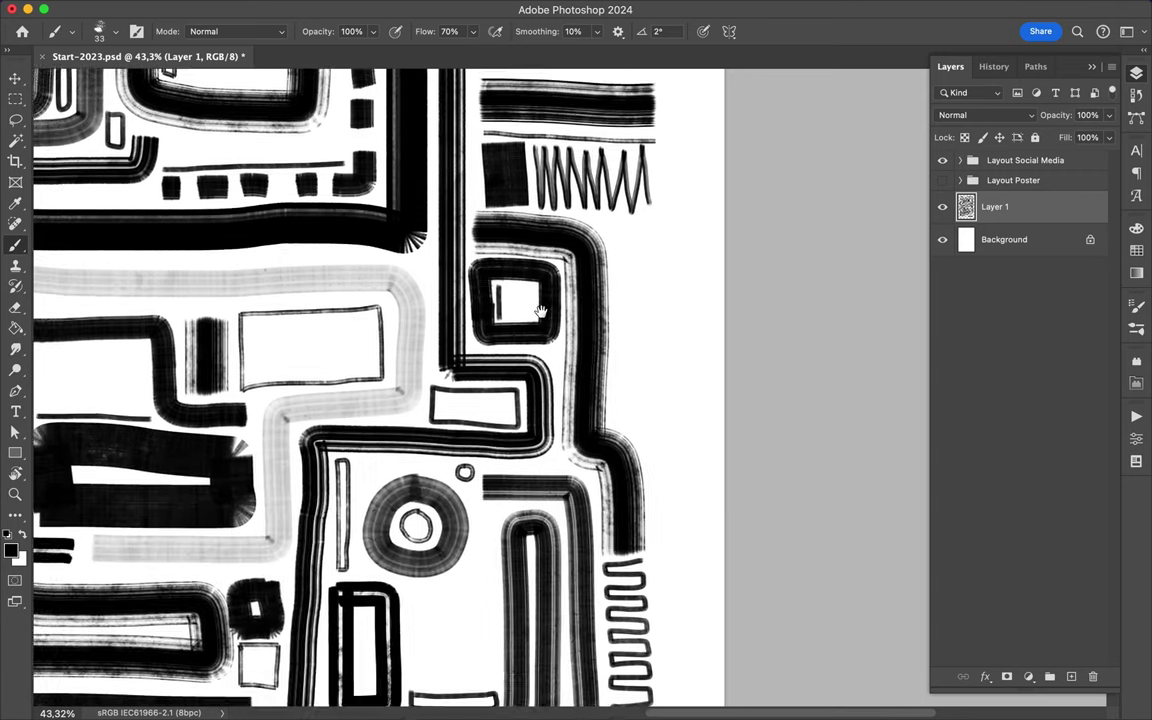
{"action": "scroll", "coordinate": [259, 392], "scroll_direction": "down", "scroll_amount": 8}
{"action": "scroll", "coordinate": [259, 392], "scroll_direction": "left", "scroll_amount": 2}
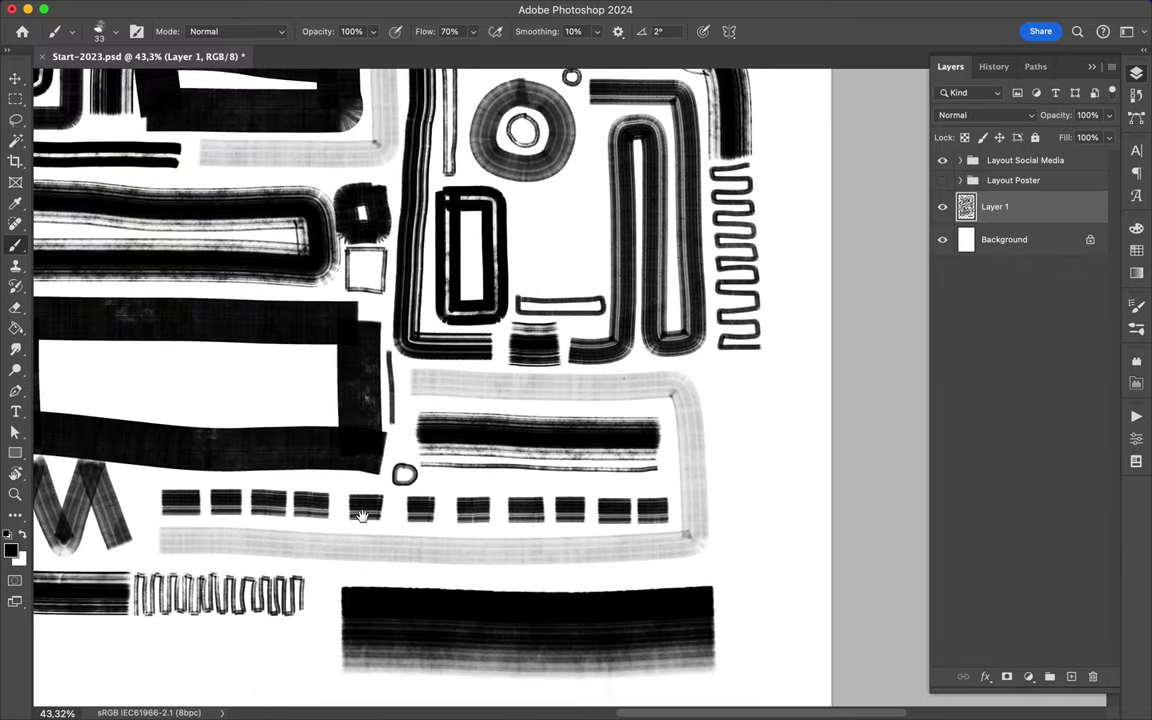
{"action": "scroll", "coordinate": [323, 432], "scroll_direction": "down", "scroll_amount": 4}
{"action": "scroll", "coordinate": [323, 432], "scroll_direction": "left", "scroll_amount": 4}
{"action": "scroll", "coordinate": [604, 334], "scroll_direction": "up", "scroll_amount": 2}
{"action": "scroll", "coordinate": [604, 334], "scroll_direction": "left", "scroll_amount": 8}
{"action": "mouse_move", "coordinate": [608, 232]}
{"action": "left_mouse_down"}
{"action": "mouse_move", "coordinate": [619, 284]}
{"action": "mouse_move", "coordinate": [654, 284]}
{"action": "left_mouse_up"}
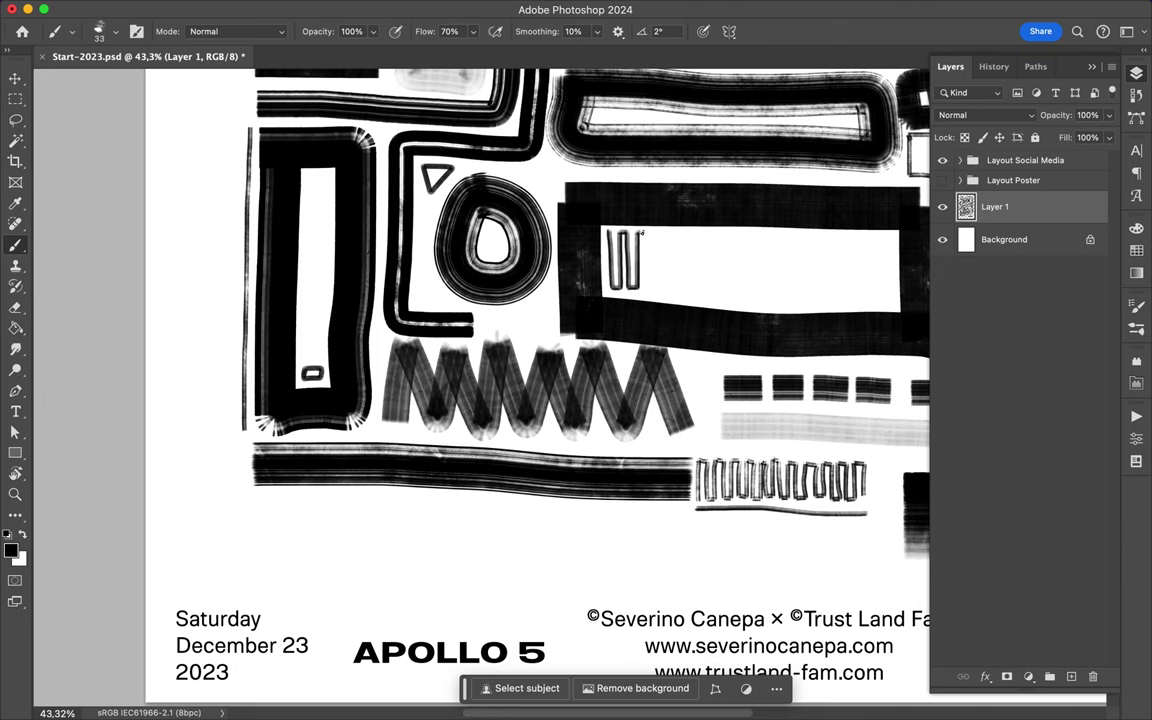
{"action": "scroll", "coordinate": [340, 291], "scroll_direction": "up", "scroll_amount": 5}
{"action": "scroll", "coordinate": [340, 291], "scroll_direction": "left", "scroll_amount": 1}
{"action": "left_click_drag", "start_coordinate": [378, 200], "coordinate": [380, 182]}
{"action": "mouse_move", "coordinate": [502, 485]}
{"action": "left_mouse_down"}
{"action": "mouse_move", "coordinate": [563, 487]}
{"action": "mouse_move", "coordinate": [502, 481]}
{"action": "left_mouse_up"}
Try an L-shaped stroke and a thin line under the striped bar, undoing both
{"action": "left_click", "coordinate": [115, 31]}
{"action": "scroll", "coordinate": [575, 421], "scroll_direction": "down", "scroll_amount": 2}
{"action": "scroll", "coordinate": [575, 421], "scroll_direction": "down", "scroll_amount": 3}
{"action": "scroll", "coordinate": [575, 421], "scroll_direction": "right", "scroll_amount": 3}
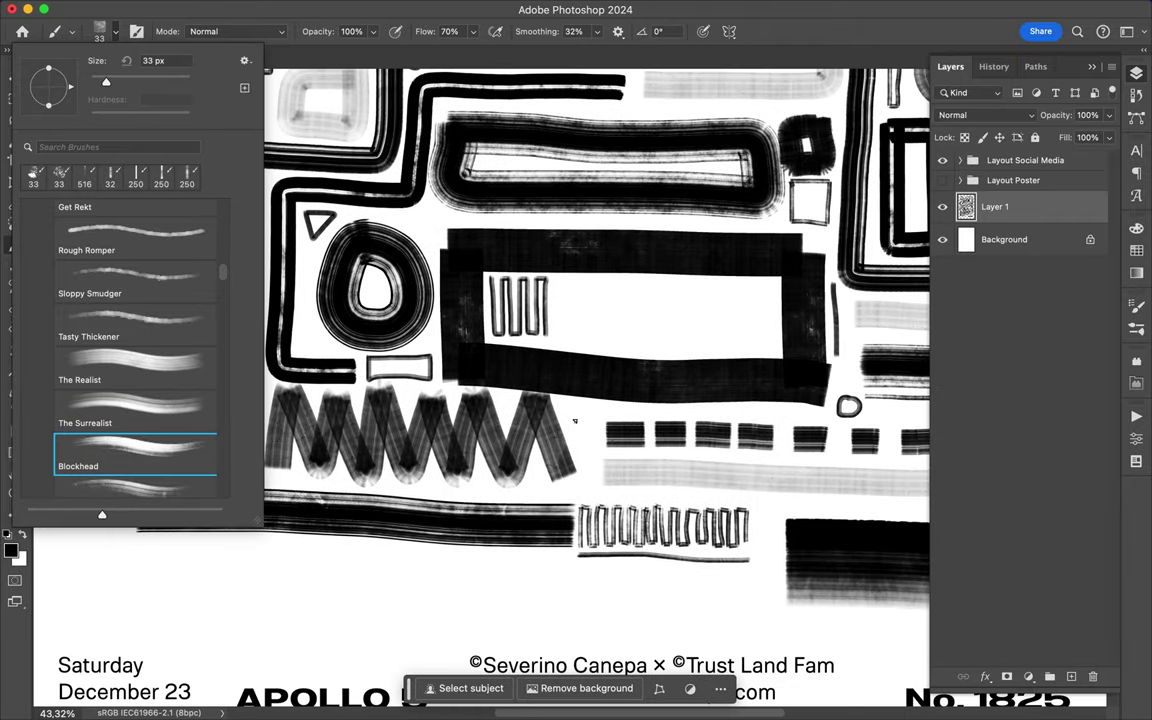
{"action": "left_click_drag", "start_coordinate": [575, 421], "coordinate": [599, 444]}
{"action": "key", "text": "ctrl+z"}
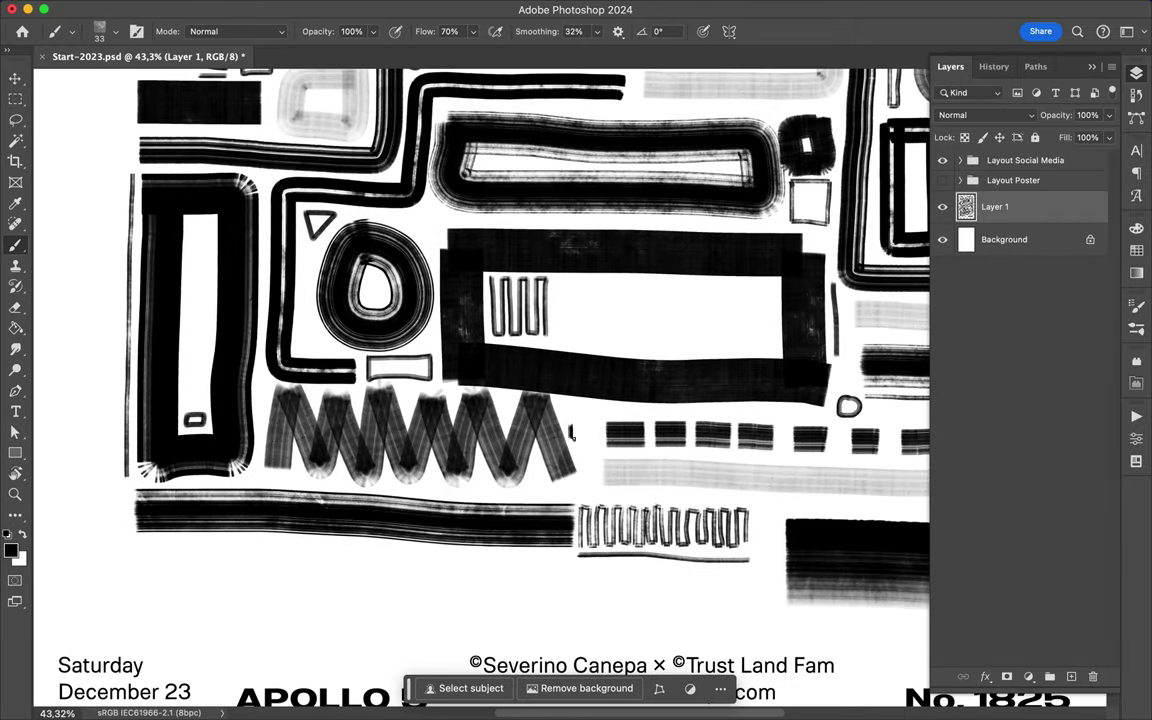
{"action": "scroll", "coordinate": [750, 442], "scroll_direction": "right", "scroll_amount": 5}
{"action": "scroll", "coordinate": [750, 442], "scroll_direction": "up", "scroll_amount": 1}
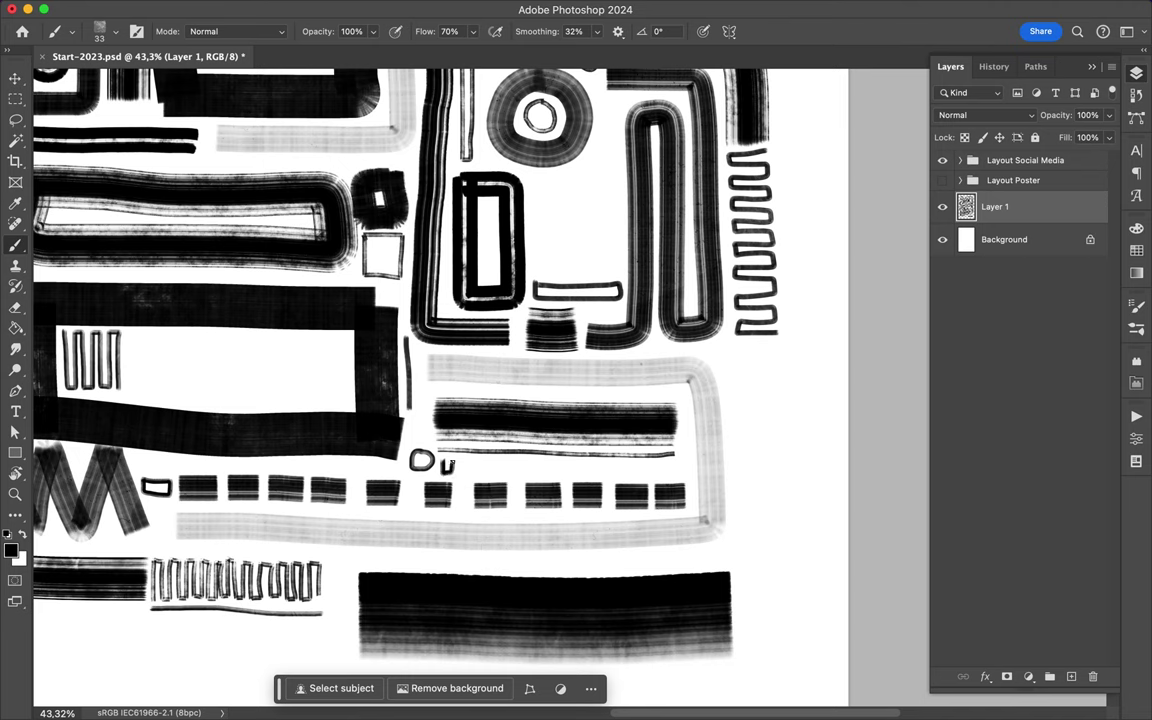
{"action": "left_click_drag", "start_coordinate": [460, 464], "coordinate": [676, 467]}
{"action": "scroll", "coordinate": [394, 364], "scroll_direction": "up", "scroll_amount": 2}
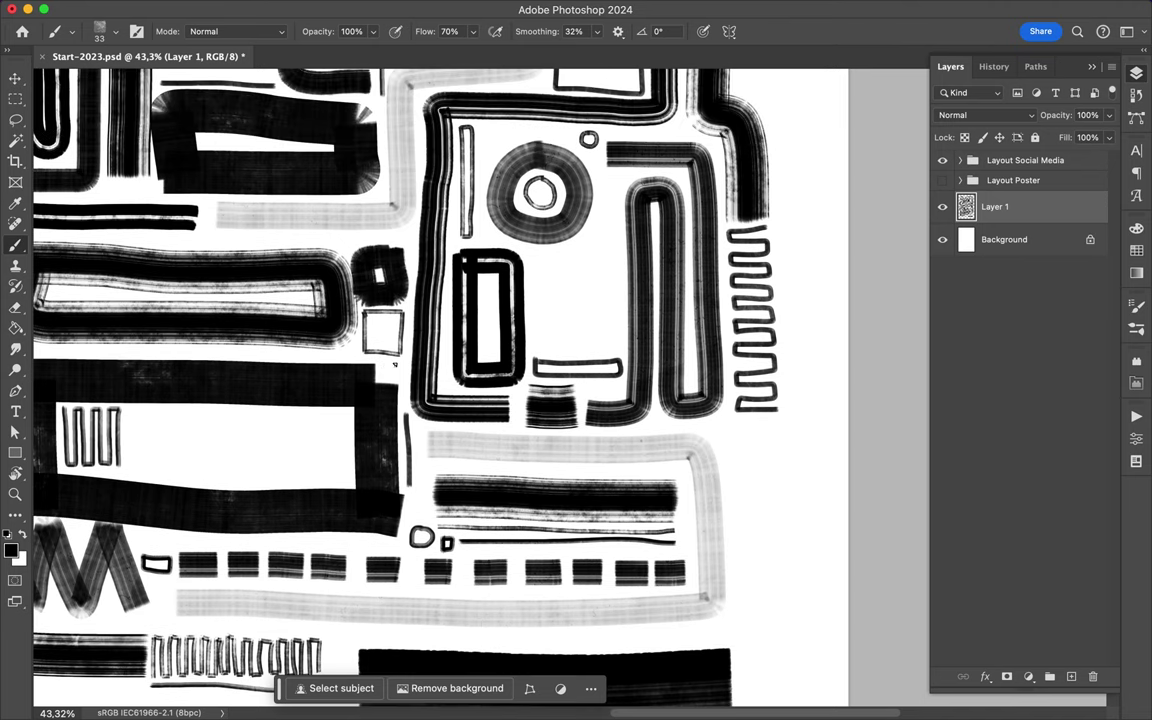
{"action": "key", "text": "ctrl+z"}
Paint two narrow looped vertical strokes inside the framed area
{"action": "left_click_drag", "start_coordinate": [530, 260], "coordinate": [548, 341]}
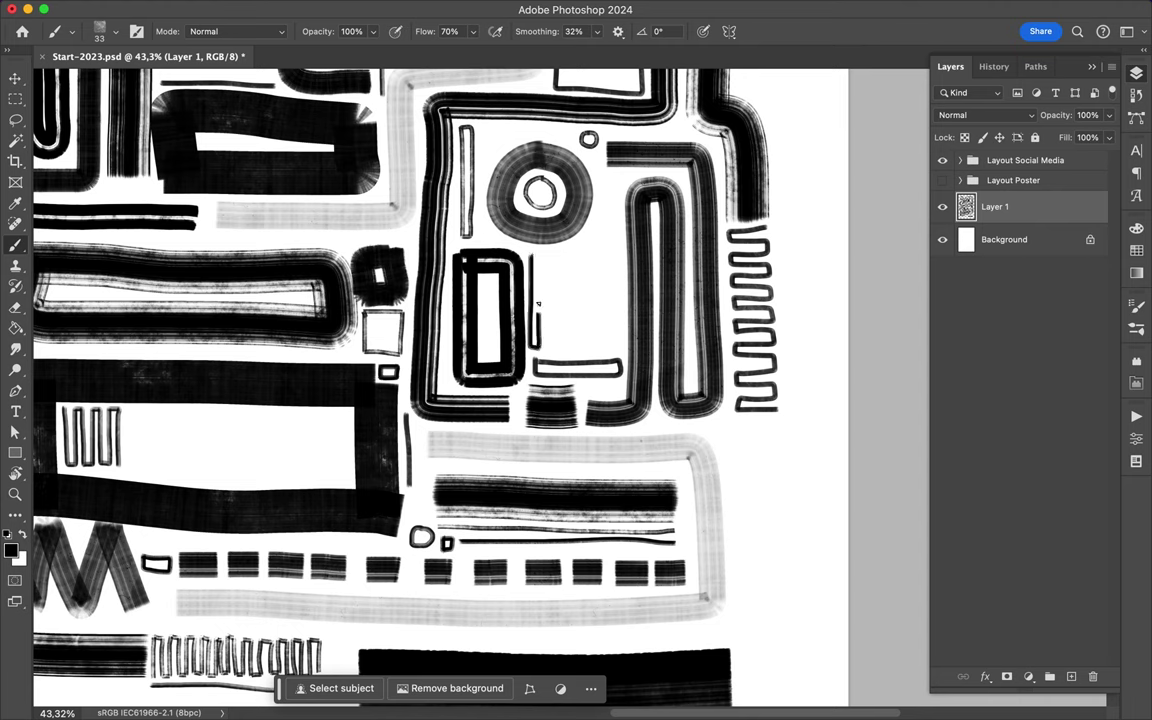
{"action": "left_click_drag", "start_coordinate": [557, 256], "coordinate": [565, 344]}
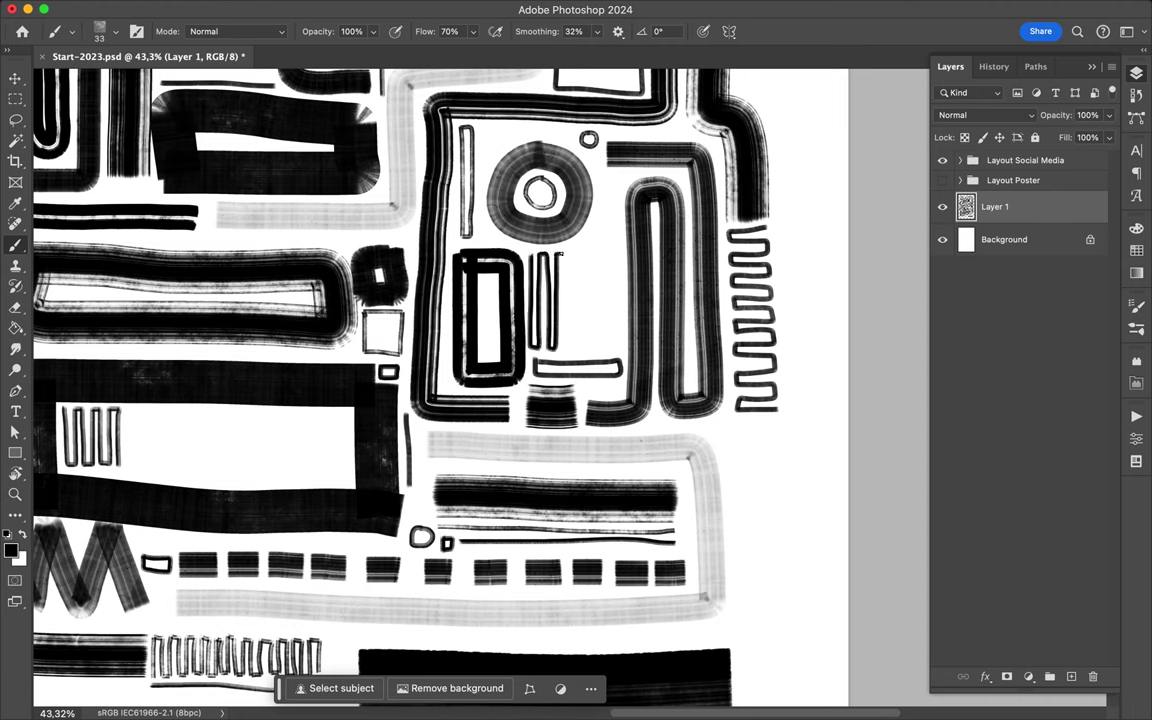
{"action": "left_click", "coordinate": [100, 31]}
Pick the Streaky Blob brush preset and draw a small looped rectangle outline
{"action": "left_click", "coordinate": [115, 358]}
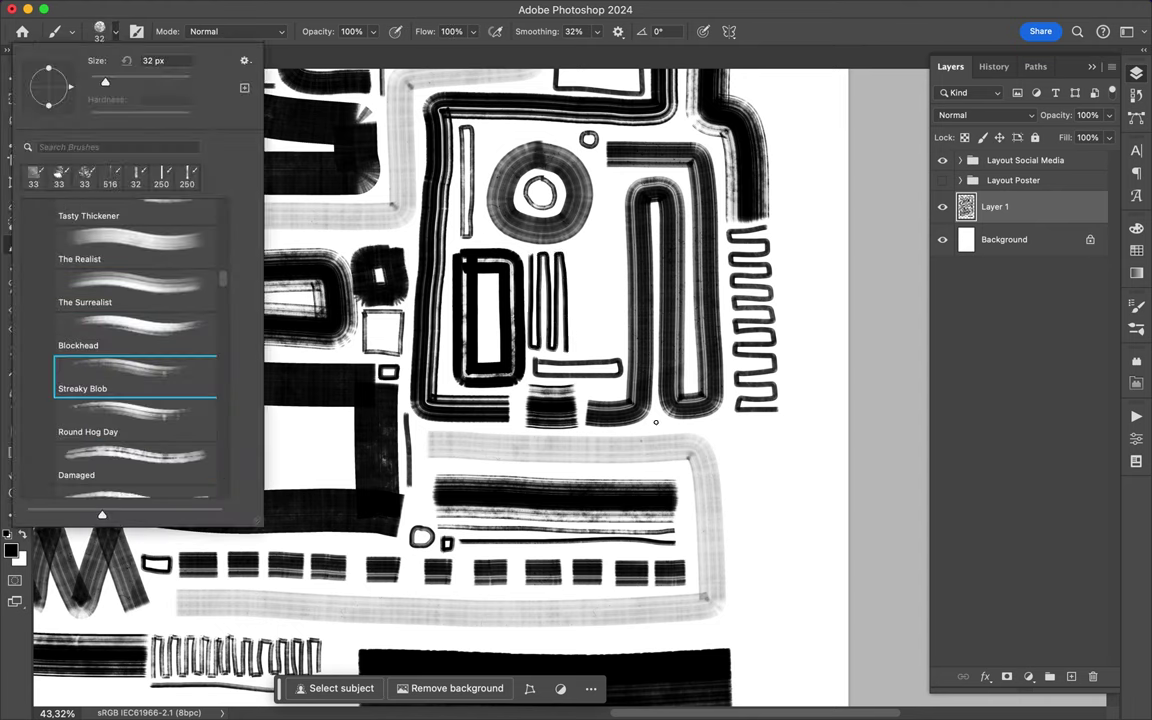
{"action": "key", "text": "Return"}
{"action": "scroll", "coordinate": [518, 343], "scroll_direction": "up", "scroll_amount": 5}
{"action": "scroll", "coordinate": [518, 343], "scroll_direction": "up", "scroll_amount": 5}
{"action": "scroll", "coordinate": [518, 343], "scroll_direction": "left", "scroll_amount": 1}
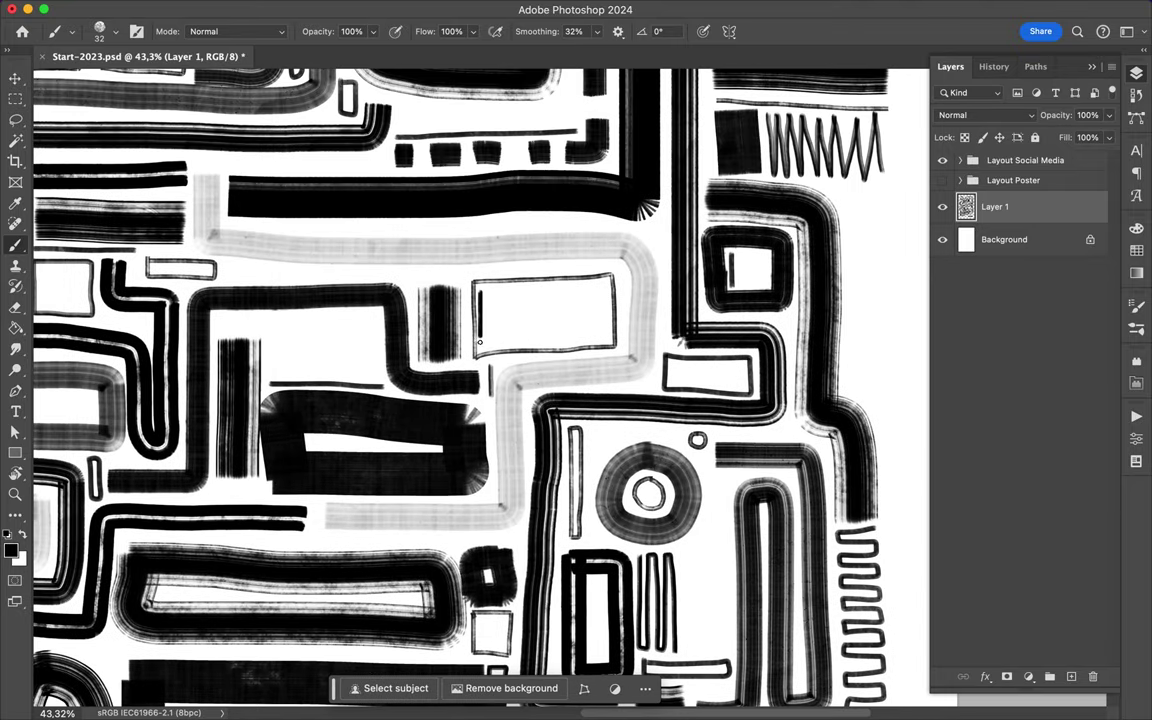
{"action": "scroll", "coordinate": [236, 330], "scroll_direction": "left", "scroll_amount": 5}
{"action": "left_click_drag", "start_coordinate": [57, 300], "coordinate": [55, 304]}
Switch the brush to the Dormant preset
{"action": "scroll", "coordinate": [363, 298], "scroll_direction": "up", "scroll_amount": 5}
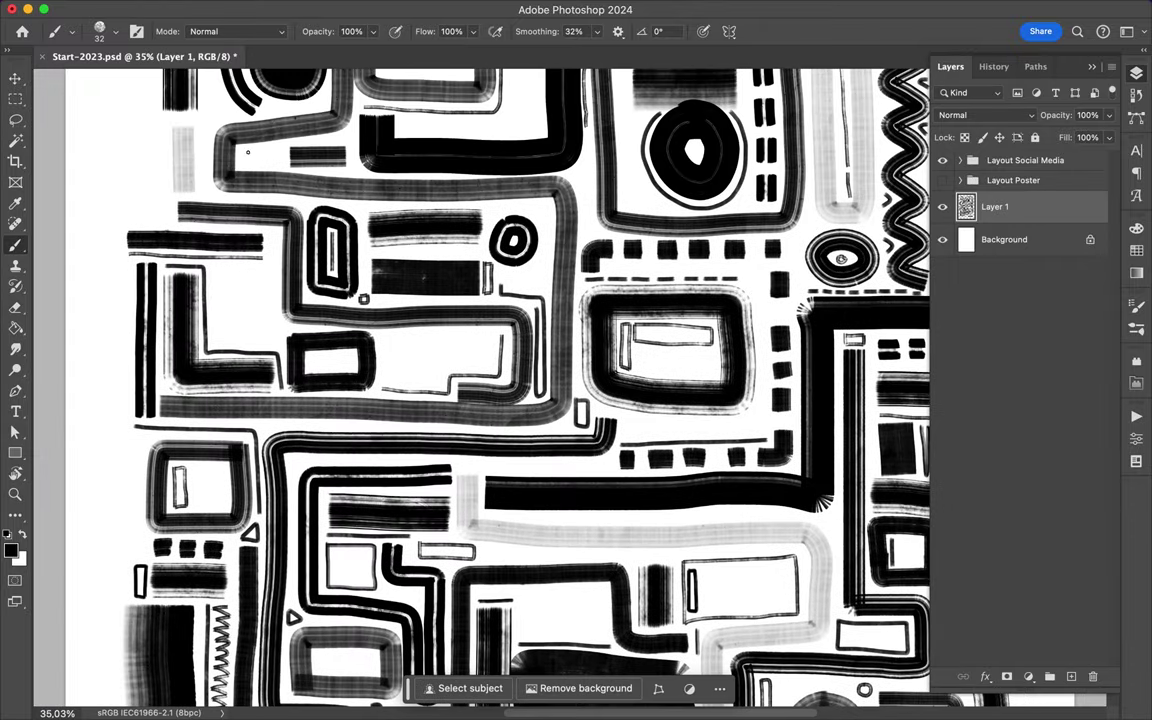
{"action": "scroll", "coordinate": [252, 149], "scroll_direction": "up", "scroll_amount": 5}
{"action": "scroll", "coordinate": [252, 149], "scroll_direction": "right", "scroll_amount": 1}
{"action": "scroll", "coordinate": [366, 119], "scroll_direction": "up", "scroll_amount": 2}
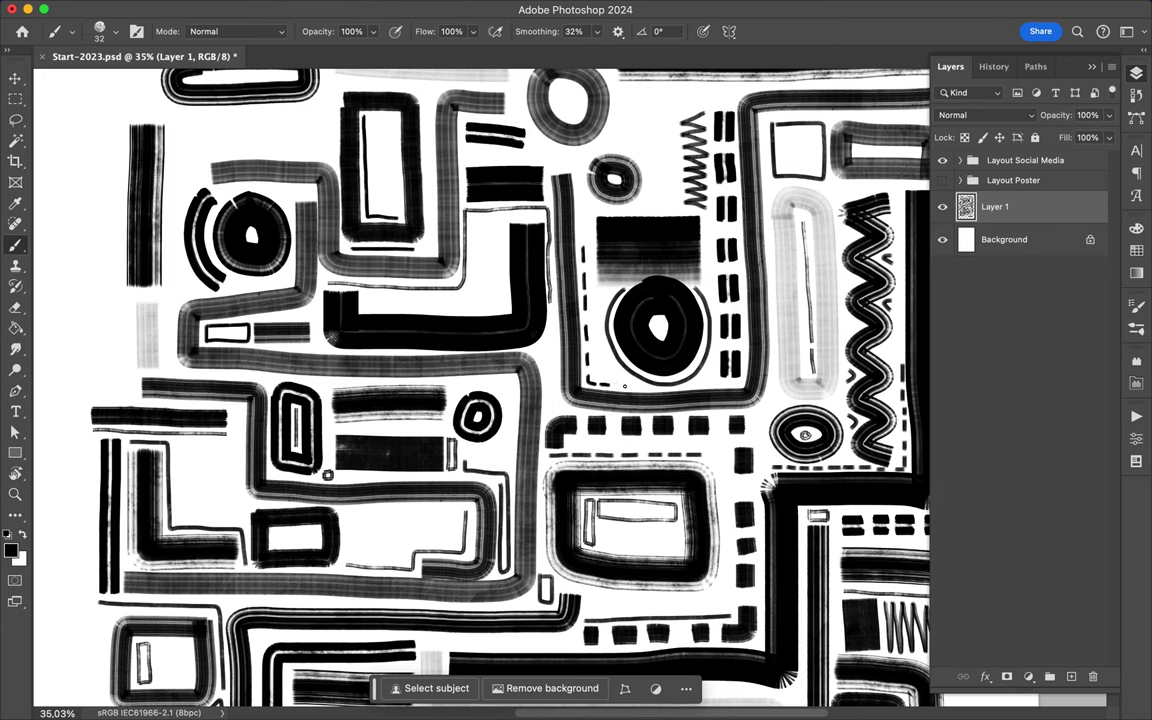
{"action": "scroll", "coordinate": [549, 357], "scroll_direction": "up", "scroll_amount": 3}
{"action": "scroll", "coordinate": [549, 357], "scroll_direction": "right", "scroll_amount": 3}
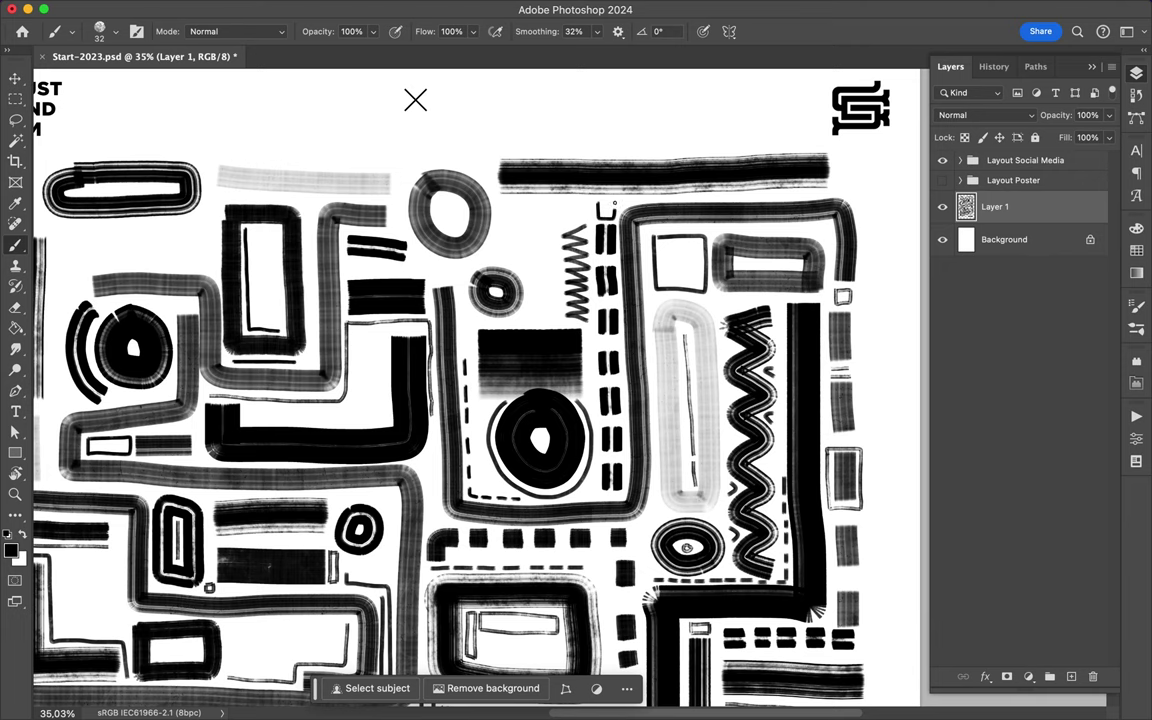
{"action": "left_click", "coordinate": [107, 31]}
{"action": "scroll", "coordinate": [120, 330], "scroll_direction": "down", "scroll_amount": 2}
{"action": "left_click", "coordinate": [110, 360]}
{"action": "key", "text": "Return"}
Paint a small zigzag mark with vertical loops below the logo
{"action": "scroll", "coordinate": [373, 262], "scroll_direction": "left", "scroll_amount": 4}
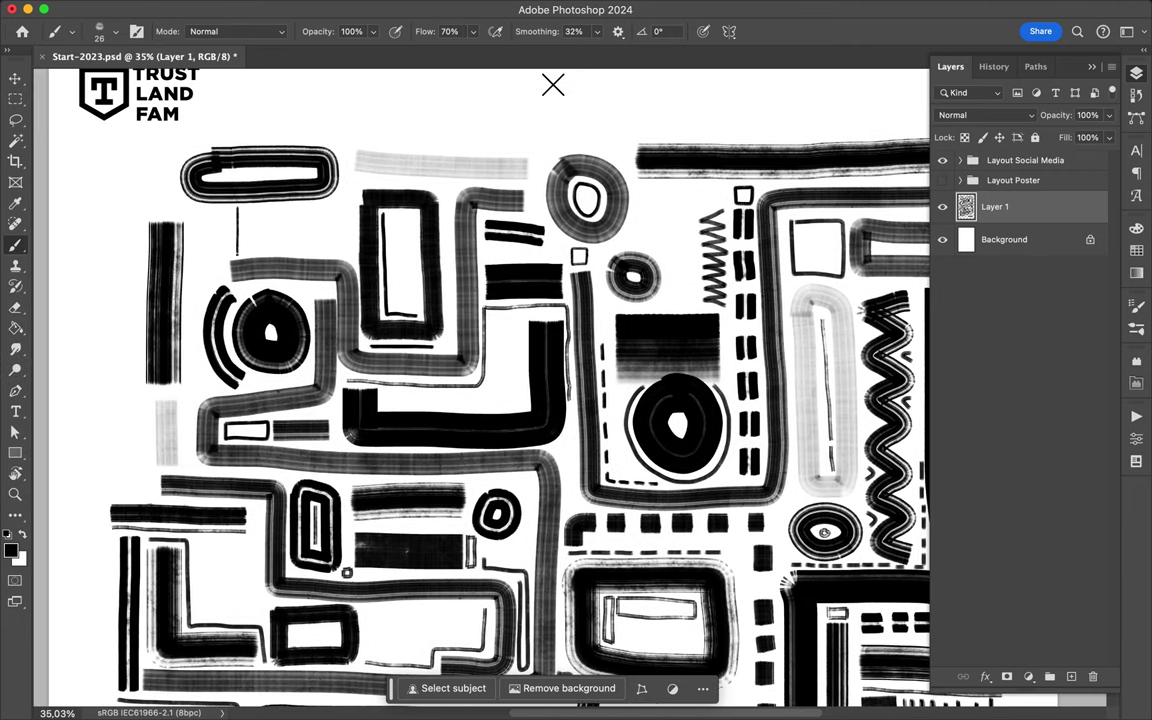
{"action": "mouse_move", "coordinate": [246, 210]}
{"action": "left_mouse_down"}
{"action": "mouse_move", "coordinate": [270, 252]}
{"action": "mouse_move", "coordinate": [300, 206]}
{"action": "left_mouse_up"}
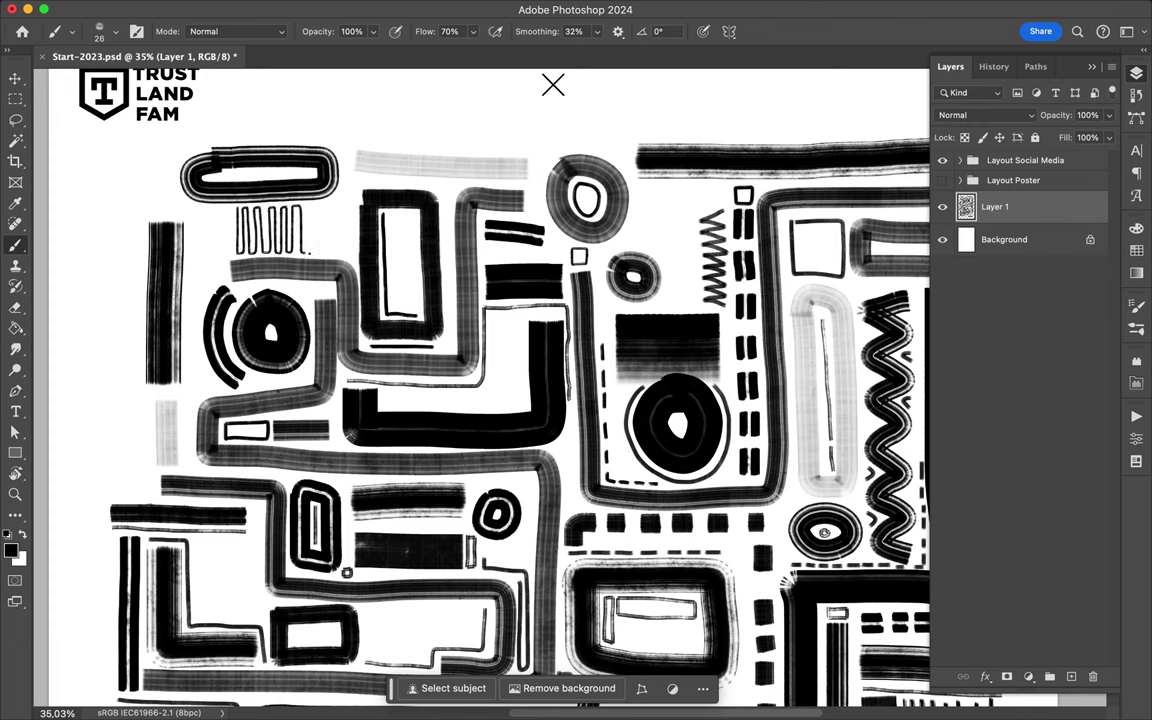
{"action": "mouse_move", "coordinate": [318, 250]}
{"action": "left_mouse_down"}
{"action": "mouse_move", "coordinate": [323, 205]}
{"action": "mouse_move", "coordinate": [346, 252]}
{"action": "left_mouse_up"}
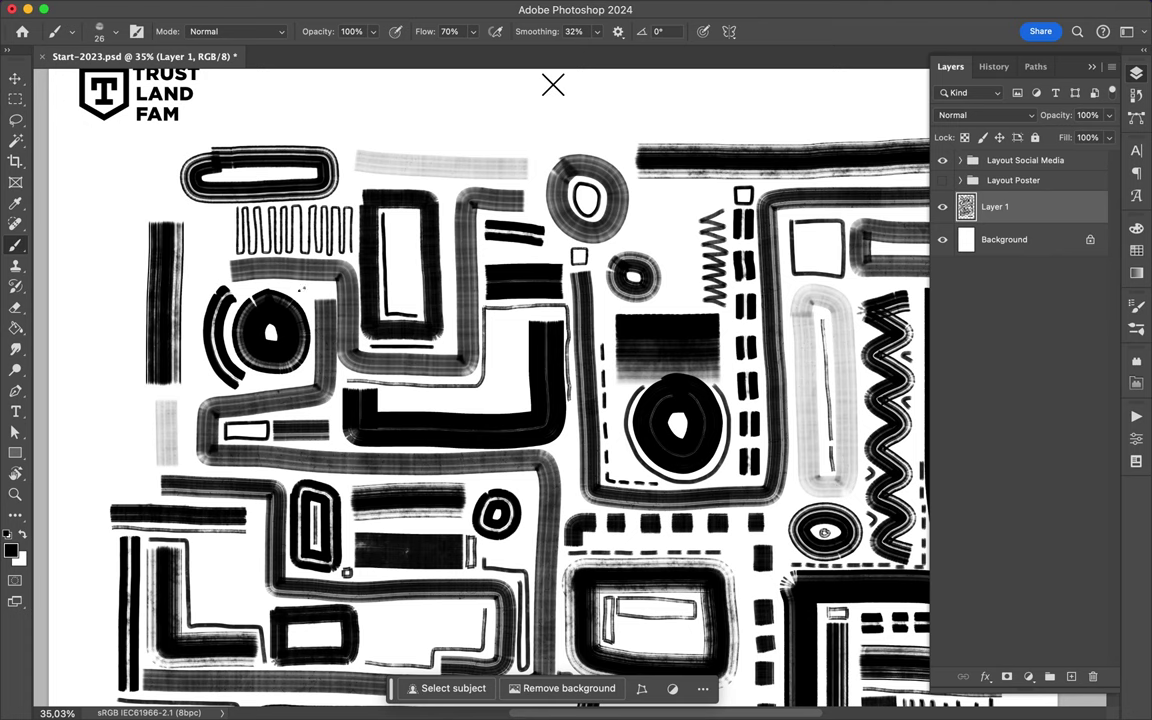
{"action": "scroll", "coordinate": [400, 422], "scroll_direction": "up", "scroll_amount": 3}
{"action": "scroll", "coordinate": [303, 337], "scroll_direction": "down", "scroll_amount": 1}
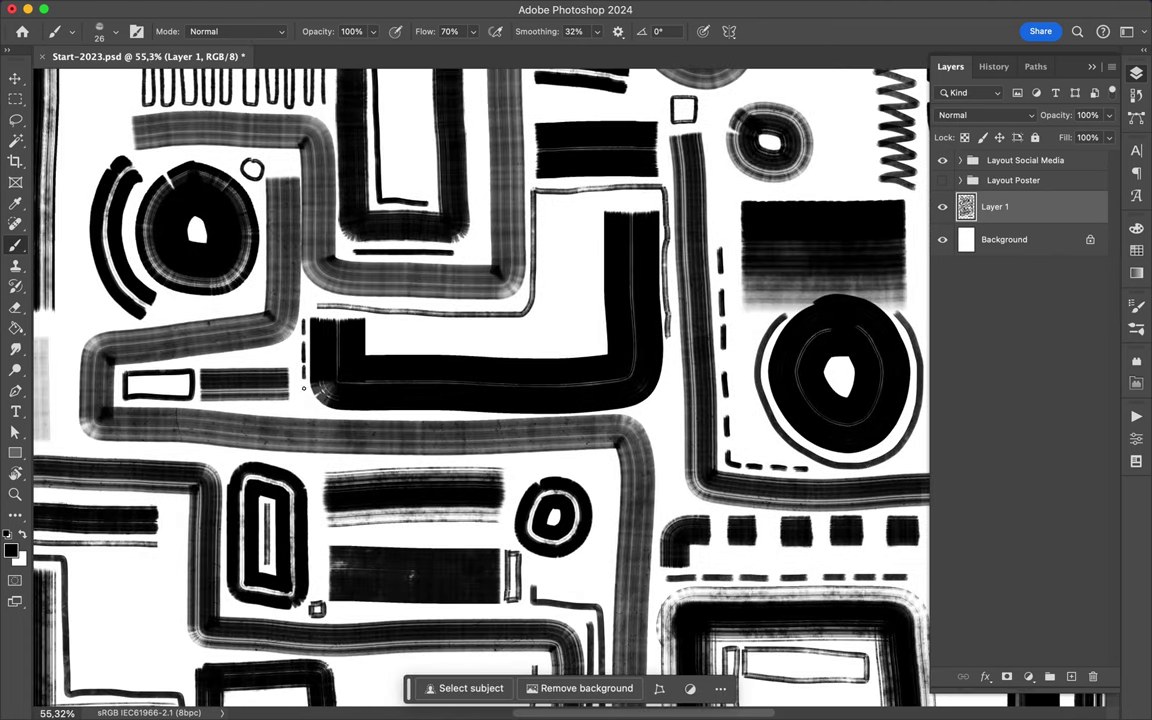
{"action": "scroll", "coordinate": [385, 414], "scroll_direction": "down", "scroll_amount": 4}
Draw a line running right then down (redone after an undo), plus thin strokes inside the rectangle
{"action": "mouse_move", "coordinate": [517, 275]}
{"action": "left_mouse_down"}
{"action": "mouse_move", "coordinate": [582, 413]}
{"action": "mouse_move", "coordinate": [607, 380]}
{"action": "left_mouse_up"}
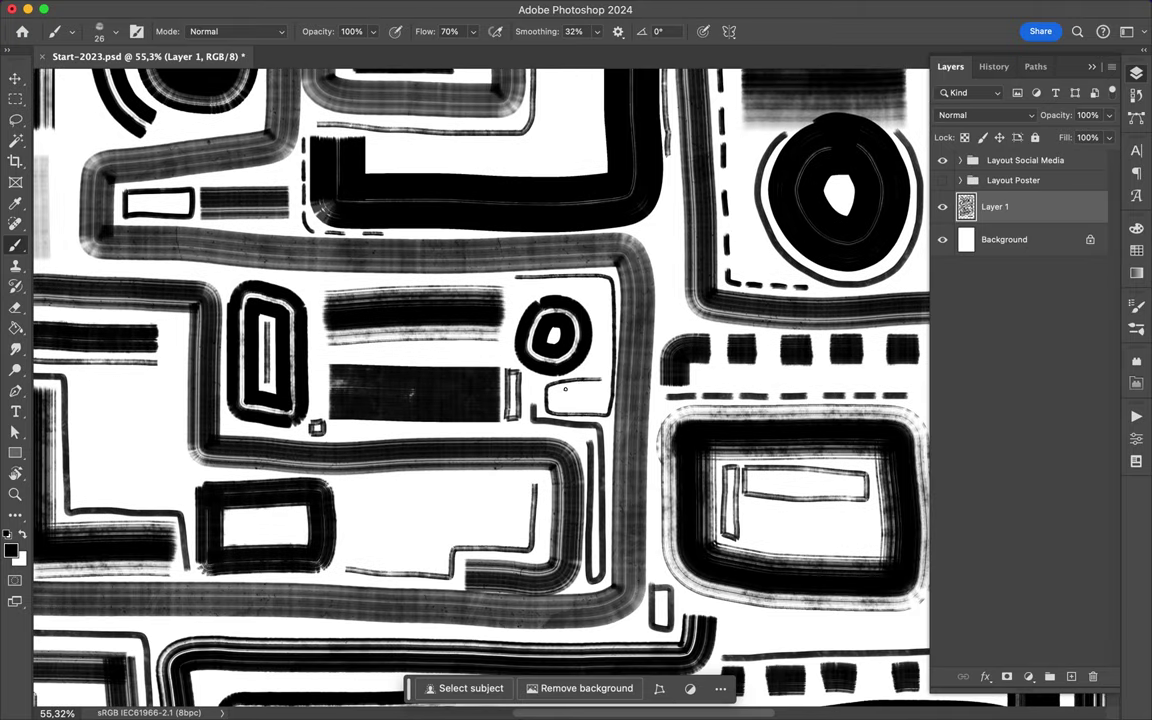
{"action": "key", "text": "ctrl+z"}
{"action": "left_click_drag", "start_coordinate": [514, 277], "coordinate": [610, 360]}
{"action": "left_click_drag", "start_coordinate": [234, 516], "coordinate": [302, 510]}
{"action": "left_click_drag", "start_coordinate": [366, 483], "coordinate": [512, 479]}
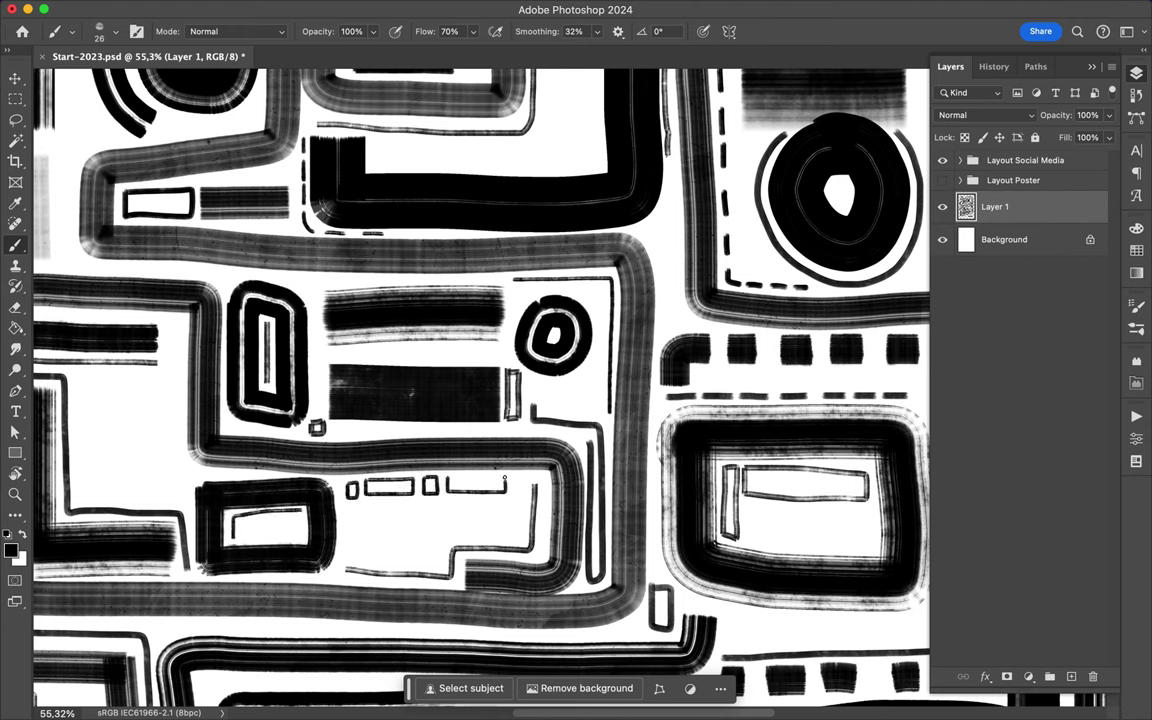
In the lower-left artwork, add a small rectangle, an upward thin line and a small box stroke
{"action": "left_click_drag", "start_coordinate": [187, 493], "coordinate": [442, 271]}
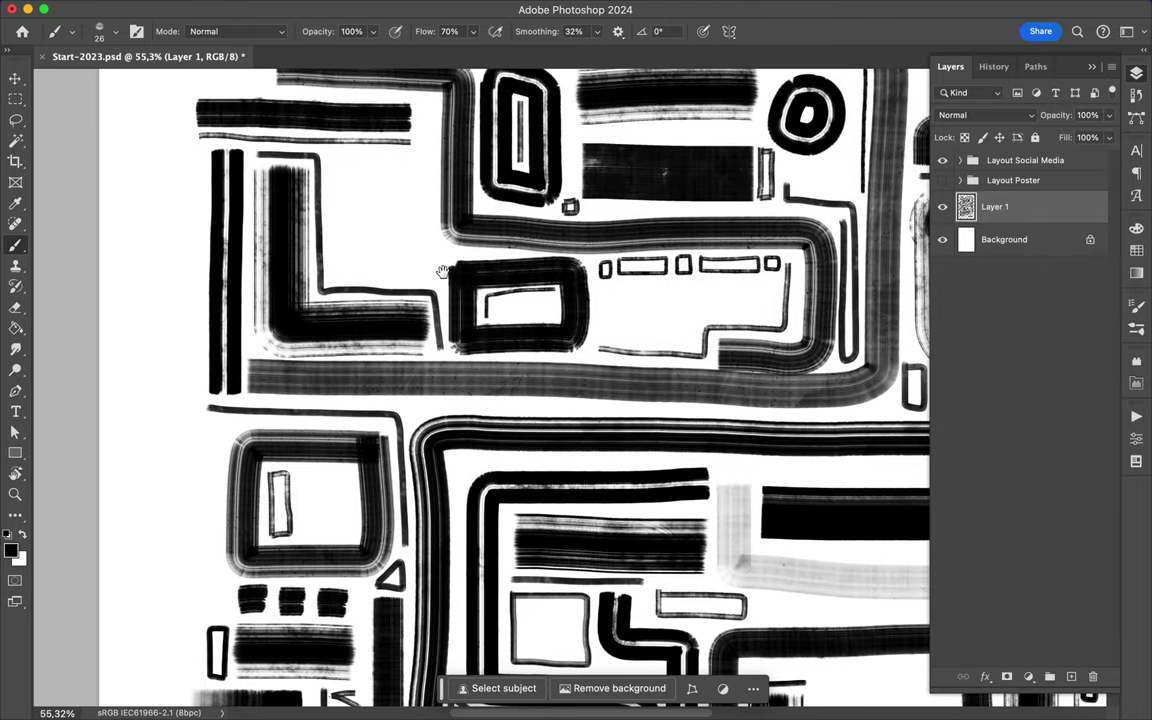
{"action": "left_click_drag", "start_coordinate": [300, 475], "coordinate": [333, 481]}
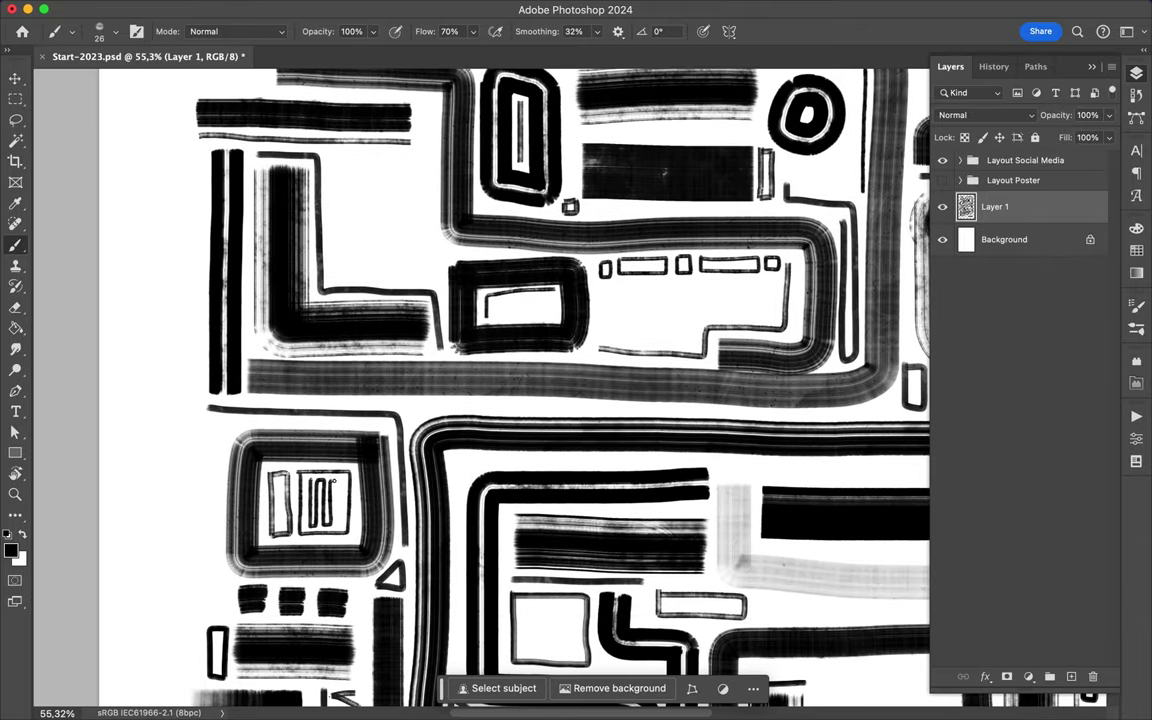
{"action": "scroll", "coordinate": [569, 207], "scroll_direction": "down", "scroll_amount": 5}
{"action": "scroll", "coordinate": [569, 207], "scroll_direction": "right", "scroll_amount": 2}
{"action": "mouse_move", "coordinate": [372, 445]}
{"action": "left_mouse_down"}
{"action": "mouse_move", "coordinate": [399, 221]}
{"action": "mouse_move", "coordinate": [615, 219]}
{"action": "left_mouse_up"}
{"action": "scroll", "coordinate": [615, 219], "scroll_direction": "down", "scroll_amount": 4}
{"action": "scroll", "coordinate": [615, 219], "scroll_direction": "right", "scroll_amount": 5}
{"action": "mouse_move", "coordinate": [493, 278]}
{"action": "left_mouse_down"}
{"action": "mouse_move", "coordinate": [496, 336]}
{"action": "mouse_move", "coordinate": [538, 292]}
{"action": "mouse_move", "coordinate": [494, 279]}
{"action": "left_mouse_up"}
Add thin bars inside the framed box, extend the dashed line and draw a long horizontal line
{"action": "scroll", "coordinate": [614, 220], "scroll_direction": "right", "scroll_amount": 6}
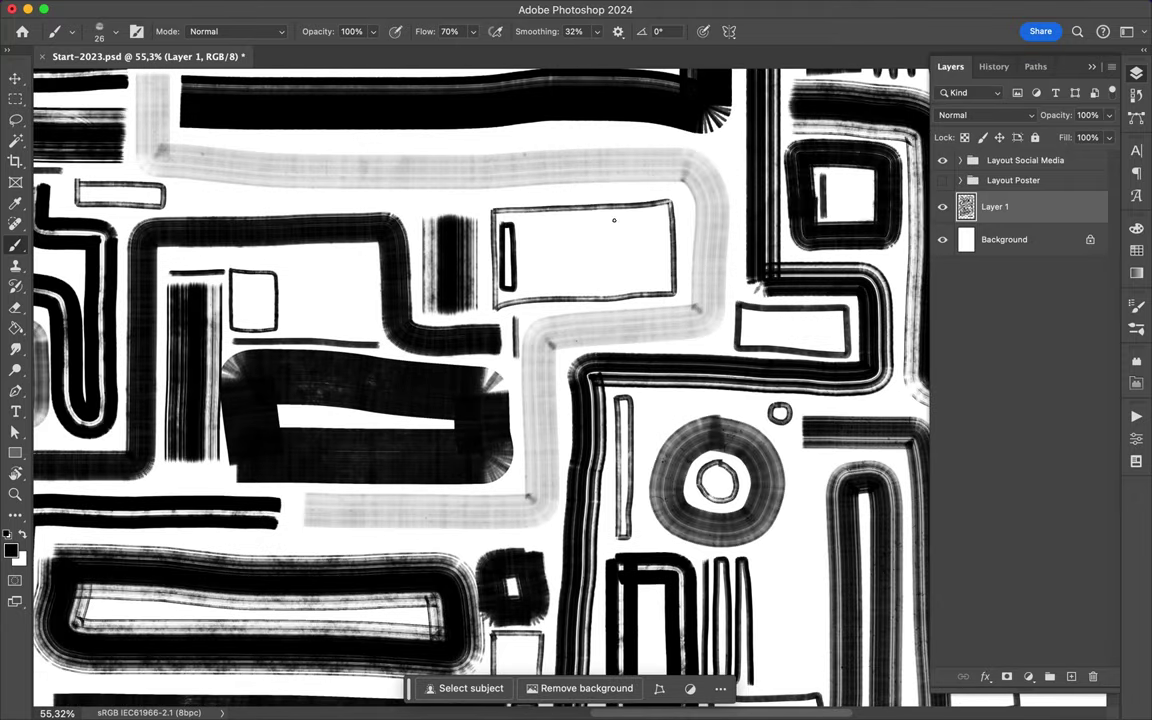
{"action": "mouse_move", "coordinate": [521, 233]}
{"action": "left_mouse_down"}
{"action": "mouse_move", "coordinate": [523, 288]}
{"action": "mouse_move", "coordinate": [641, 286]}
{"action": "mouse_move", "coordinate": [606, 274]}
{"action": "mouse_move", "coordinate": [535, 287]}
{"action": "left_mouse_up"}
{"action": "scroll", "coordinate": [764, 230], "scroll_direction": "down", "scroll_amount": 1}
{"action": "scroll", "coordinate": [764, 230], "scroll_direction": "right", "scroll_amount": 3}
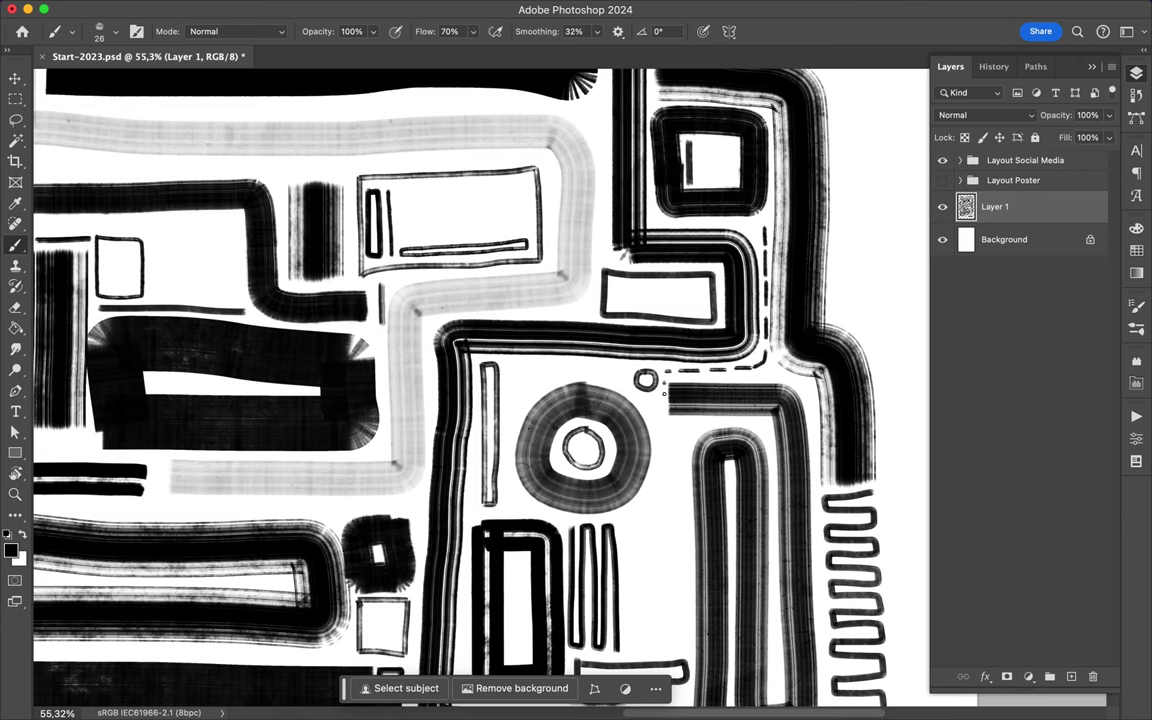
{"action": "left_click_drag", "start_coordinate": [688, 510], "coordinate": [688, 534]}
{"action": "scroll", "coordinate": [688, 300], "scroll_direction": "down", "scroll_amount": 5}
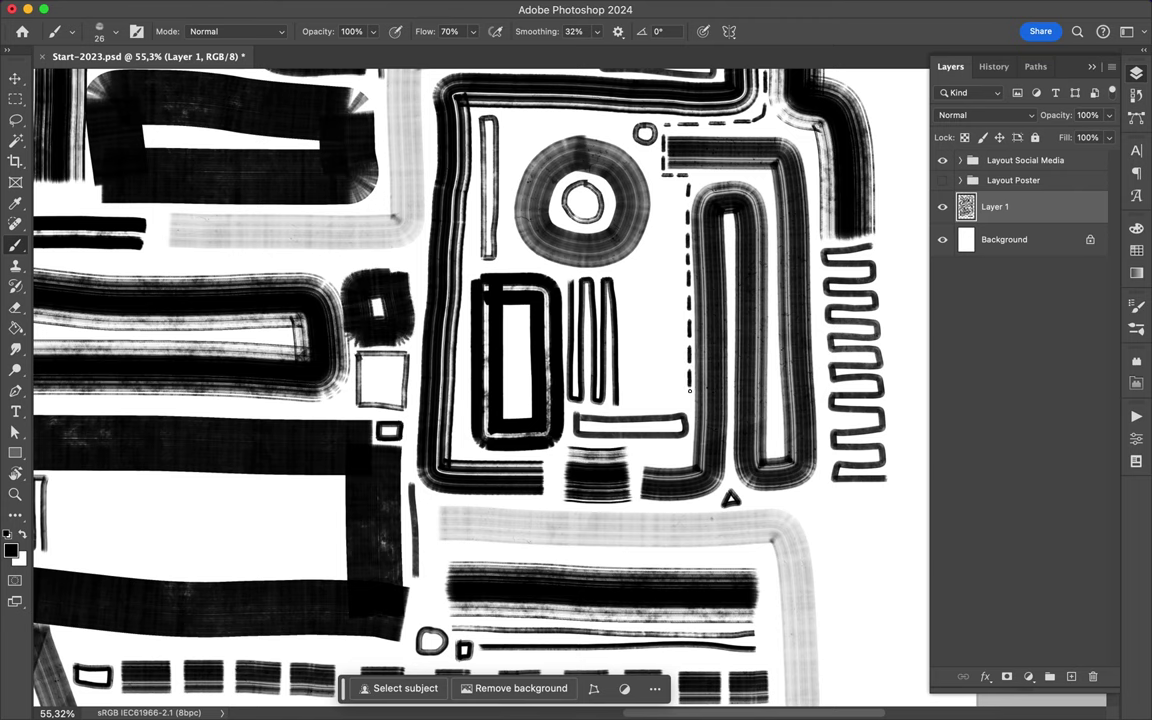
{"action": "left_click_drag", "start_coordinate": [410, 497], "coordinate": [680, 499]}
{"action": "scroll", "coordinate": [394, 413], "scroll_direction": "down", "scroll_amount": 5}
{"action": "scroll", "coordinate": [394, 413], "scroll_direction": "left", "scroll_amount": 5}
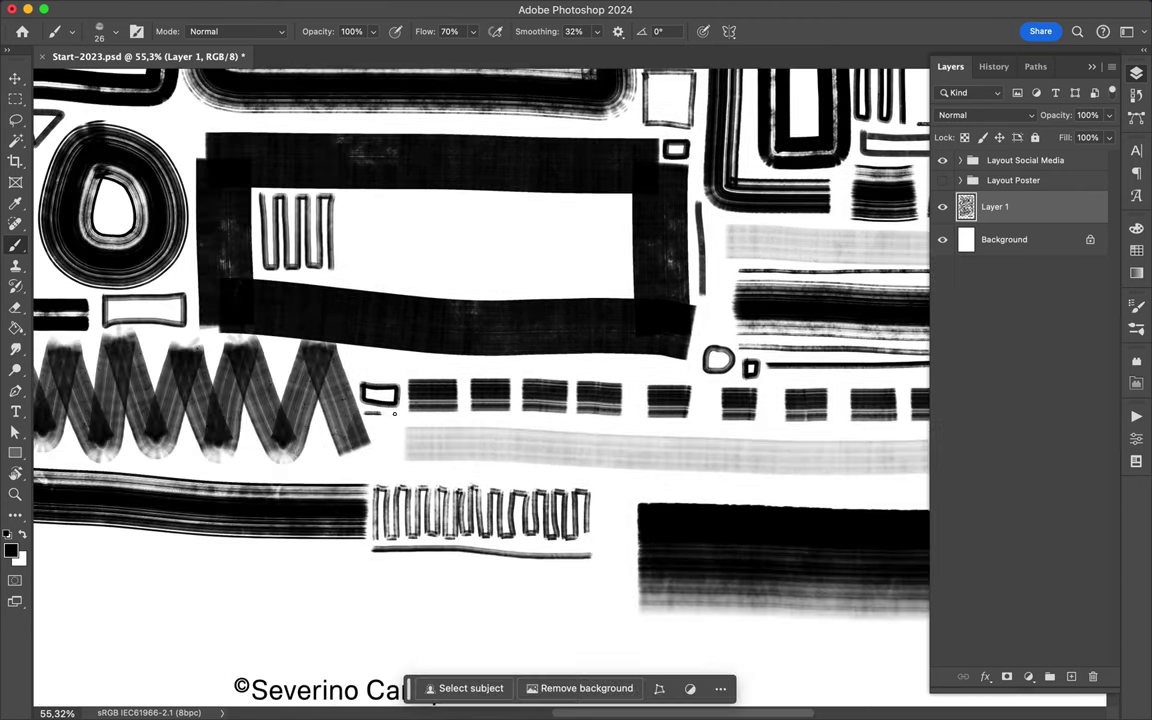
{"action": "left_click", "coordinate": [108, 31]}
Choose the Split Tip brush, then draw a thin vertical line and a rectangle outline beside the black block
{"action": "left_click", "coordinate": [134, 399]}
{"action": "key", "text": "Return"}
{"action": "scroll", "coordinate": [381, 370], "scroll_direction": "up", "scroll_amount": 3}
{"action": "scroll", "coordinate": [381, 370], "scroll_direction": "left", "scroll_amount": 4}
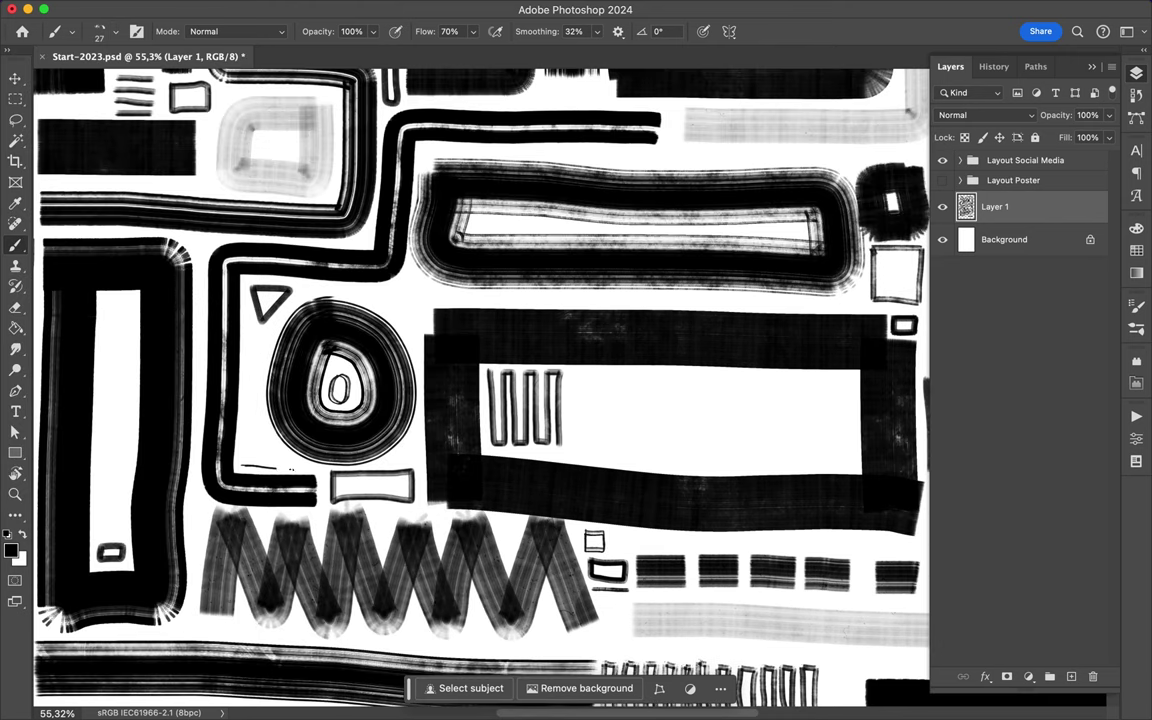
{"action": "left_click_drag", "start_coordinate": [199, 293], "coordinate": [197, 473]}
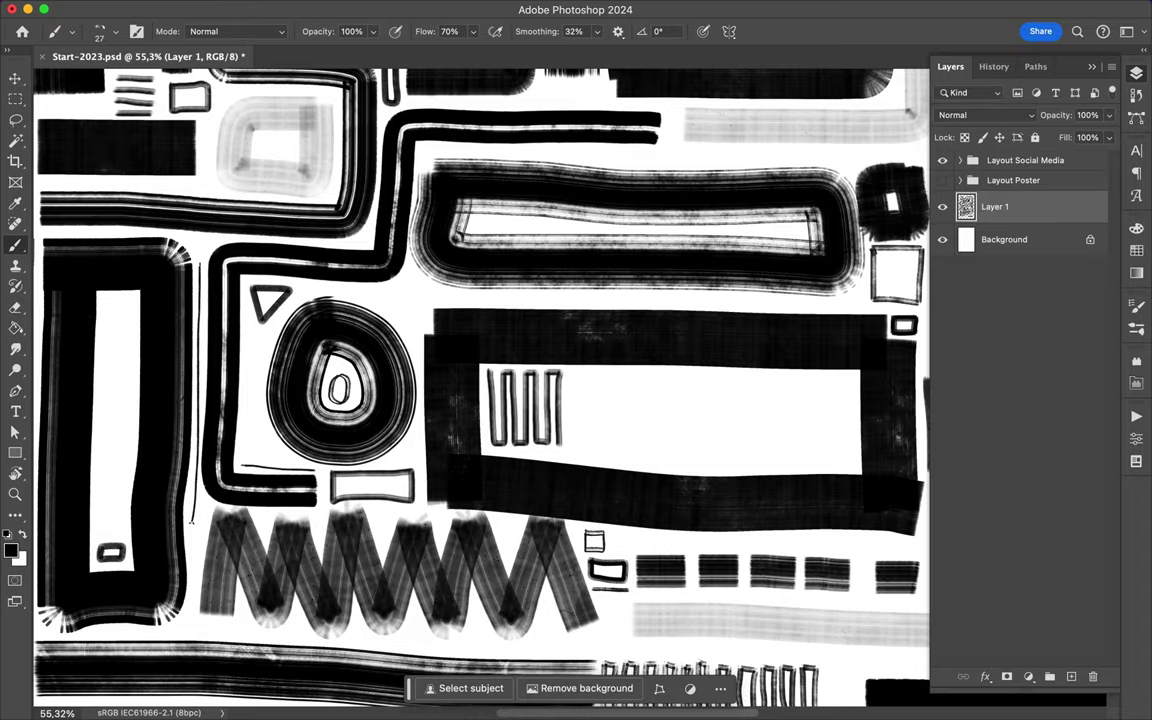
{"action": "scroll", "coordinate": [160, 241], "scroll_direction": "up", "scroll_amount": 2}
{"action": "scroll", "coordinate": [160, 241], "scroll_direction": "left", "scroll_amount": 3}
{"action": "mouse_move", "coordinate": [155, 270]}
{"action": "left_mouse_down"}
{"action": "mouse_move", "coordinate": [170, 296]}
{"action": "mouse_move", "coordinate": [172, 246]}
{"action": "left_mouse_up"}
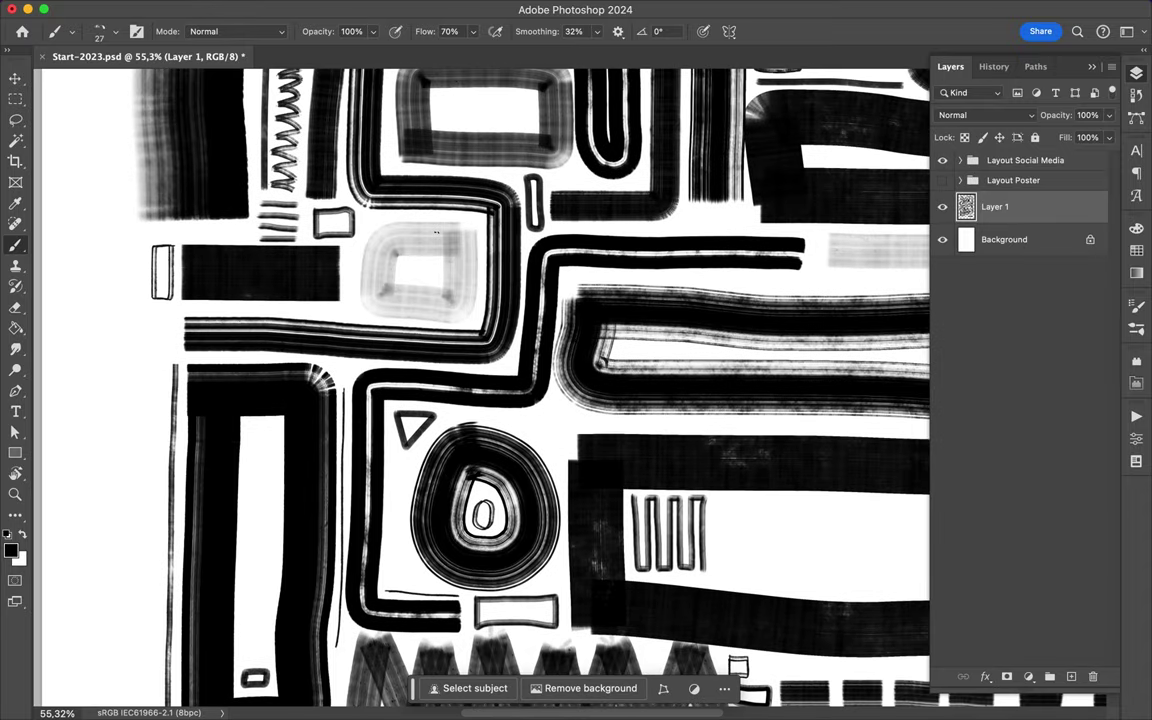
Draw a new small rectangle outline and close its remaining edges
{"action": "scroll", "coordinate": [172, 246], "scroll_direction": "up", "scroll_amount": 3}
{"action": "left_click_drag", "start_coordinate": [392, 420], "coordinate": [393, 423]}
{"action": "scroll", "coordinate": [359, 380], "scroll_direction": "up", "scroll_amount": 2}
{"action": "scroll", "coordinate": [359, 380], "scroll_direction": "right", "scroll_amount": 3}
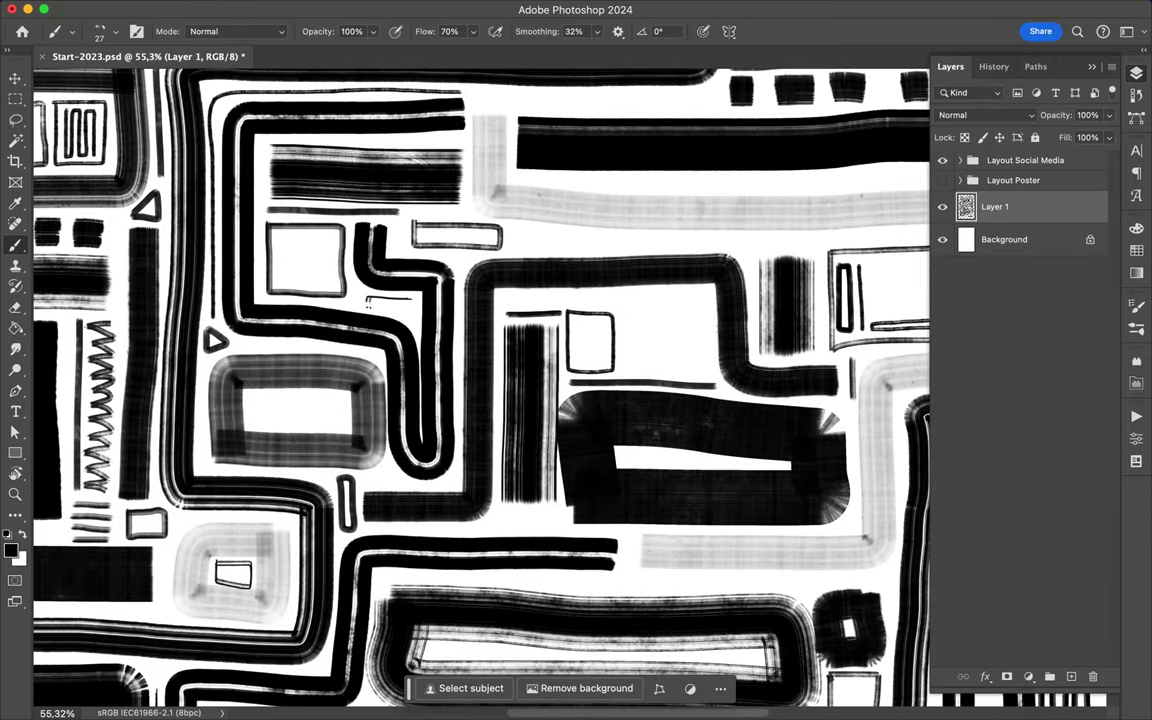
{"action": "scroll", "coordinate": [512, 254], "scroll_direction": "up", "scroll_amount": 4}
{"action": "scroll", "coordinate": [512, 254], "scroll_direction": "left", "scroll_amount": 1}
{"action": "mouse_move", "coordinate": [418, 268]}
{"action": "left_mouse_down"}
{"action": "mouse_move", "coordinate": [497, 272]}
{"action": "mouse_move", "coordinate": [495, 210]}
{"action": "mouse_move", "coordinate": [408, 209]}
{"action": "left_mouse_up"}
Add a thin stroke next to the new rectangle
{"action": "scroll", "coordinate": [395, 308], "scroll_direction": "up", "scroll_amount": 5}
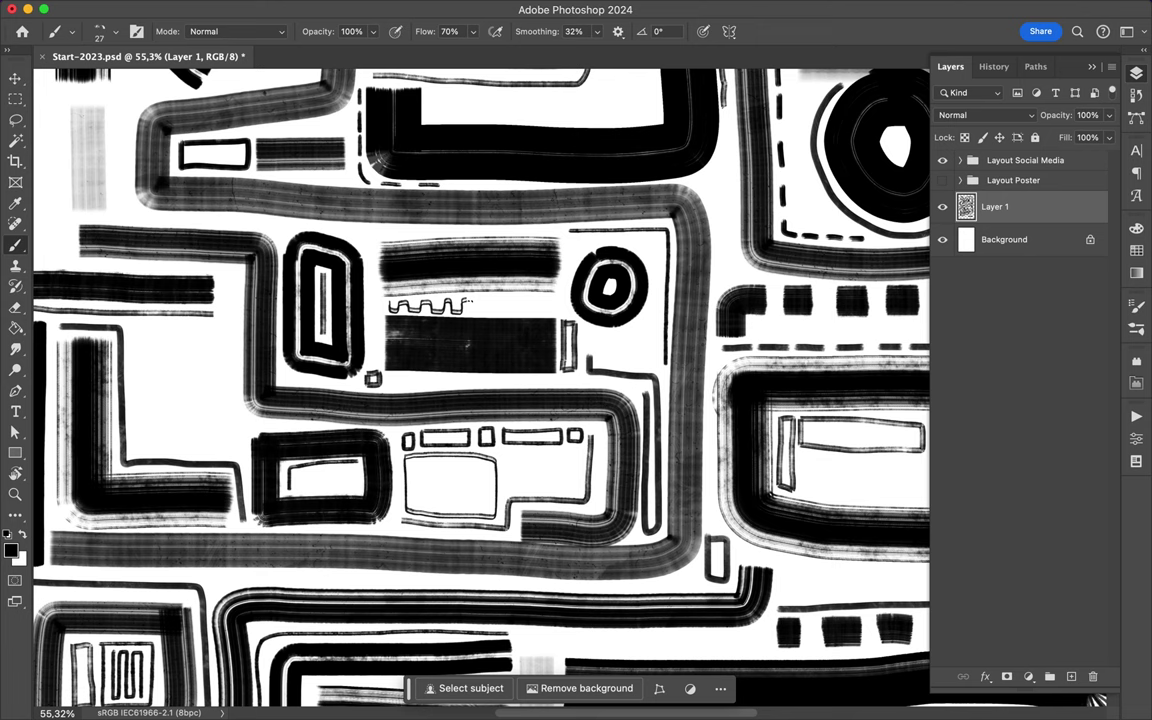
{"action": "scroll", "coordinate": [549, 311], "scroll_direction": "down", "scroll_amount": 1}
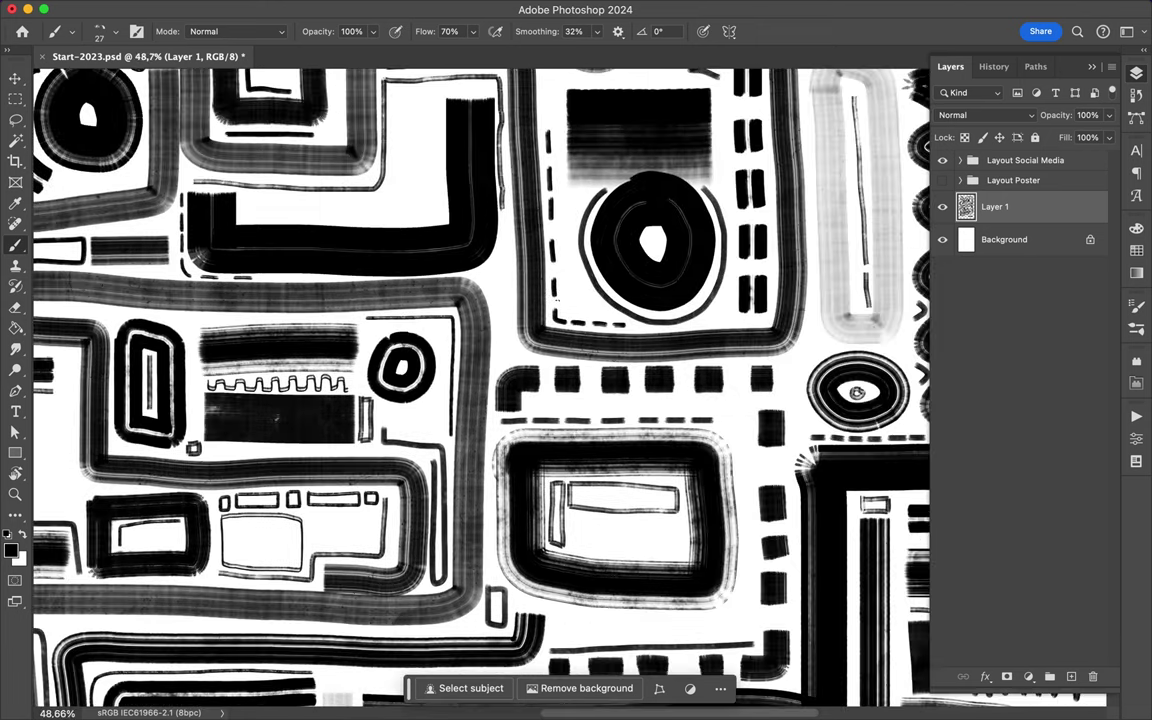
{"action": "scroll", "coordinate": [549, 311], "scroll_direction": "up", "scroll_amount": 3}
{"action": "scroll", "coordinate": [549, 311], "scroll_direction": "up", "scroll_amount": 1}
{"action": "left_click_drag", "start_coordinate": [605, 328], "coordinate": [592, 212]}
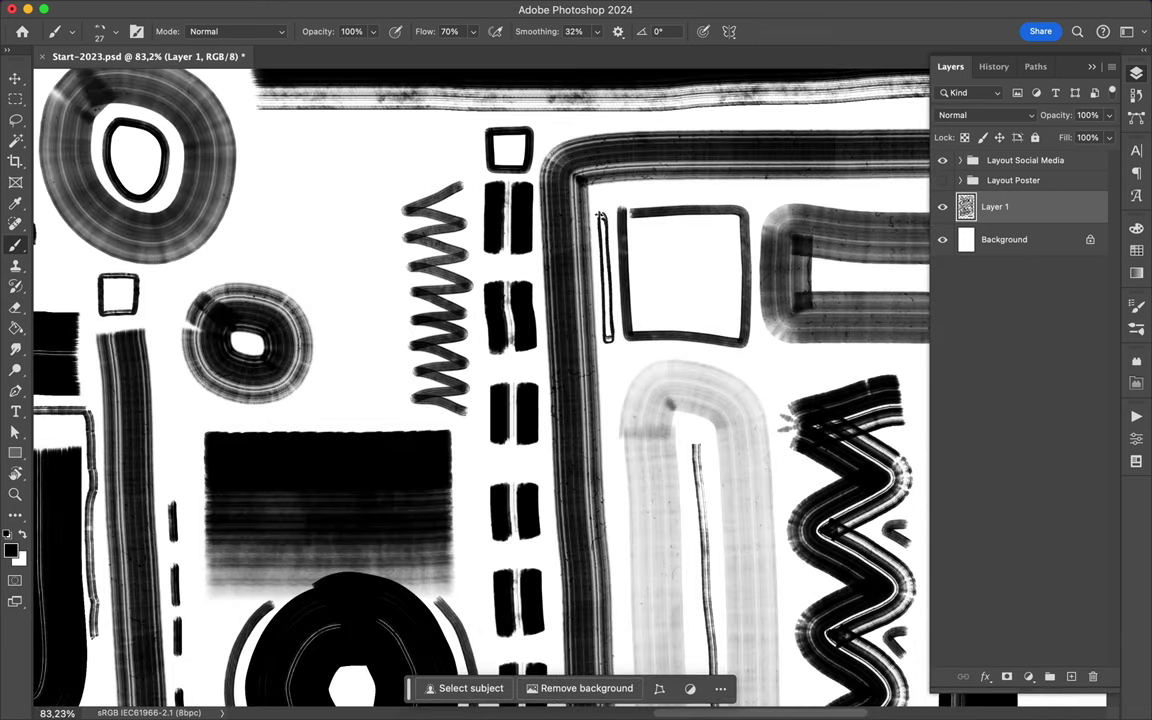
{"action": "scroll", "coordinate": [592, 212], "scroll_direction": "down", "scroll_amount": 5}
{"action": "scroll", "coordinate": [592, 212], "scroll_direction": "right", "scroll_amount": 5}
{"action": "scroll", "coordinate": [592, 212], "scroll_direction": "down", "scroll_amount": 3}
{"action": "scroll", "coordinate": [592, 212], "scroll_direction": "right", "scroll_amount": 3}
Add a thin line beside the striped rectangle, a small rectangle below it and a bracket stroke
{"action": "left_click_drag", "start_coordinate": [638, 288], "coordinate": [650, 312]}
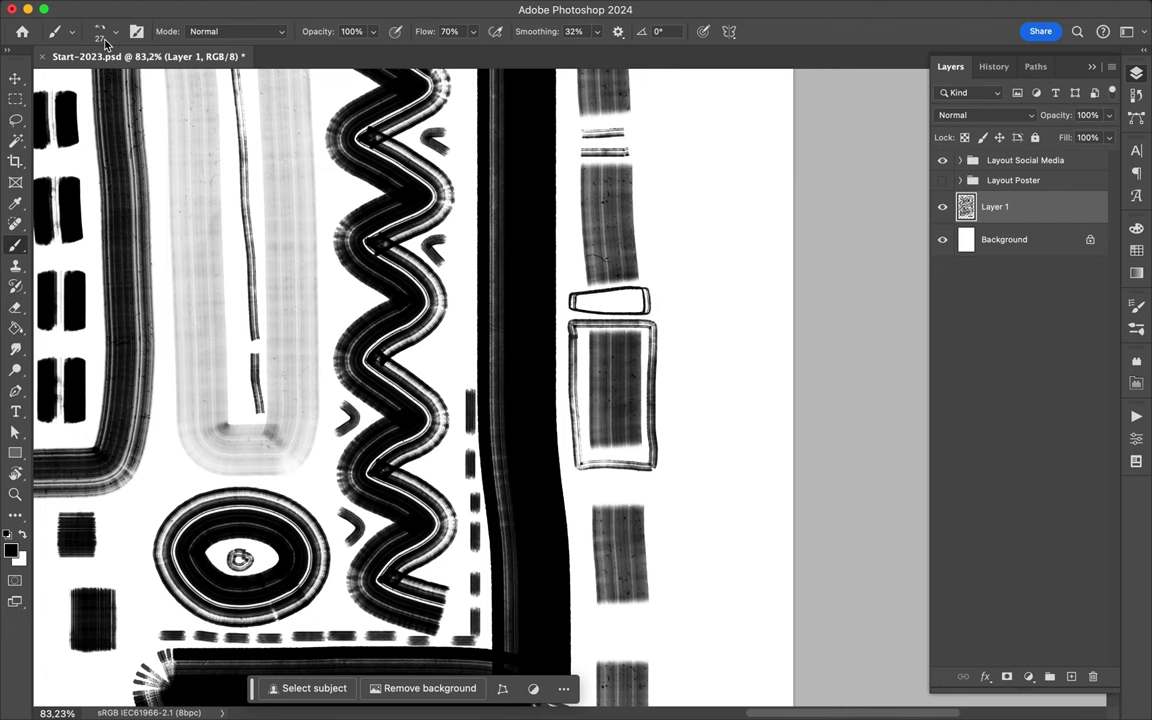
{"action": "left_click_drag", "start_coordinate": [582, 483], "coordinate": [588, 500]}
{"action": "scroll", "coordinate": [615, 490], "scroll_direction": "down", "scroll_amount": 3}
{"action": "scroll", "coordinate": [500, 274], "scroll_direction": "left", "scroll_amount": 10}
{"action": "scroll", "coordinate": [500, 274], "scroll_direction": "down", "scroll_amount": 5}
{"action": "left_click_drag", "start_coordinate": [500, 274], "coordinate": [476, 492]}
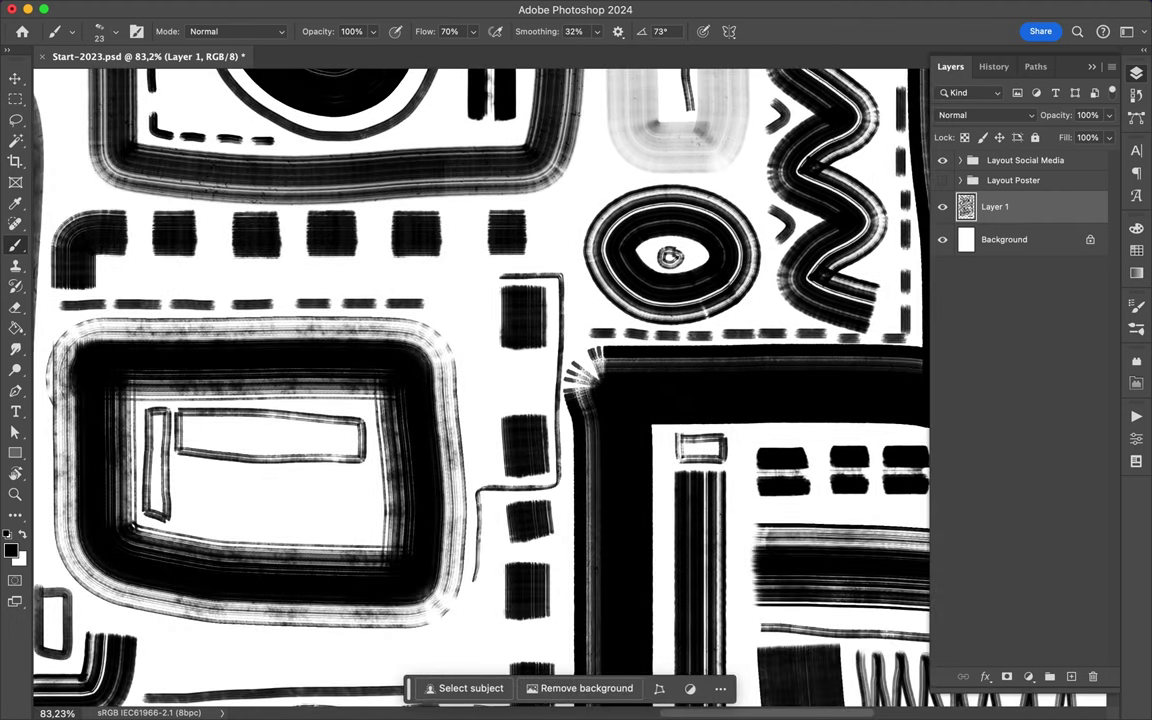
Paint a small zigzag mark among the shapes
{"action": "scroll", "coordinate": [476, 492], "scroll_direction": "down", "scroll_amount": 2}
{"action": "scroll", "coordinate": [500, 450], "scroll_direction": "down", "scroll_amount": 8}
{"action": "scroll", "coordinate": [565, 386], "scroll_direction": "up", "scroll_amount": 5}
{"action": "scroll", "coordinate": [565, 386], "scroll_direction": "up", "scroll_amount": 3}
{"action": "mouse_move", "coordinate": [358, 370]}
{"action": "left_mouse_down"}
{"action": "mouse_move", "coordinate": [378, 352]}
{"action": "mouse_move", "coordinate": [519, 357]}
{"action": "mouse_move", "coordinate": [548, 373]}
{"action": "mouse_move", "coordinate": [606, 355]}
{"action": "mouse_move", "coordinate": [648, 372]}
{"action": "left_mouse_up"}
Add a small L-mark, a short double line beside the triangle and short dashes in gaps
{"action": "scroll", "coordinate": [648, 372], "scroll_direction": "down", "scroll_amount": 5}
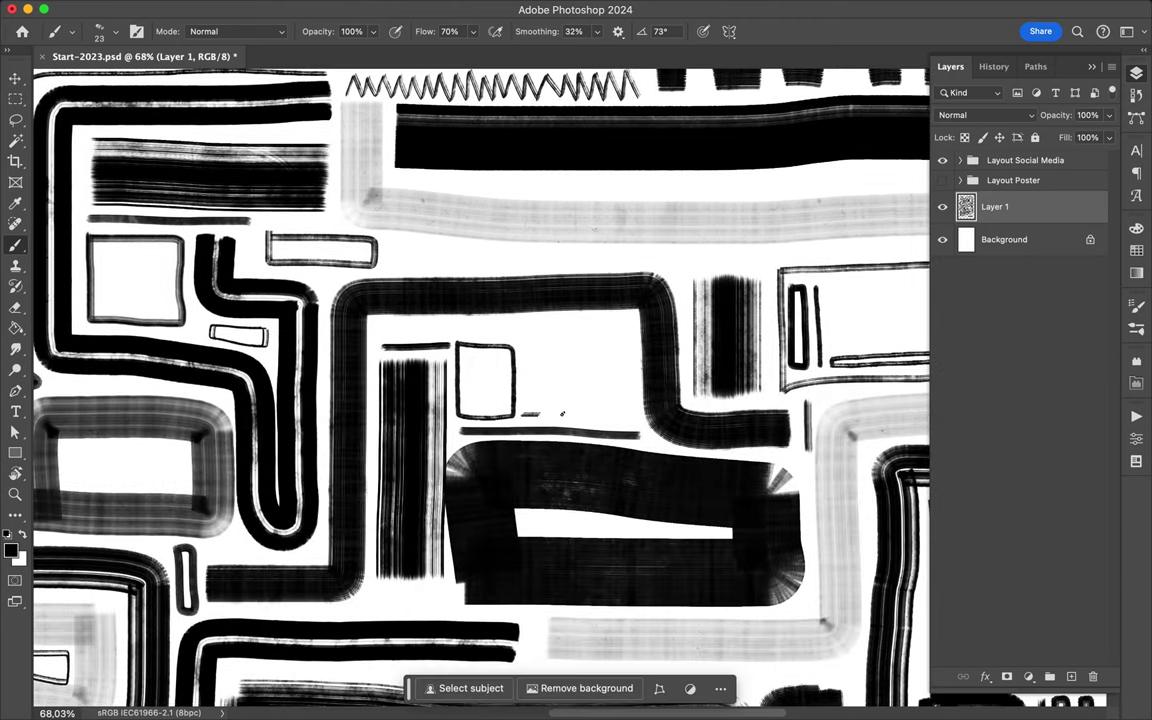
{"action": "scroll", "coordinate": [530, 430], "scroll_direction": "down", "scroll_amount": 10}
{"action": "mouse_move", "coordinate": [476, 404]}
{"action": "left_mouse_down"}
{"action": "mouse_move", "coordinate": [501, 444]}
{"action": "mouse_move", "coordinate": [479, 401]}
{"action": "left_mouse_up"}
{"action": "left_click_drag", "start_coordinate": [291, 461], "coordinate": [328, 460]}
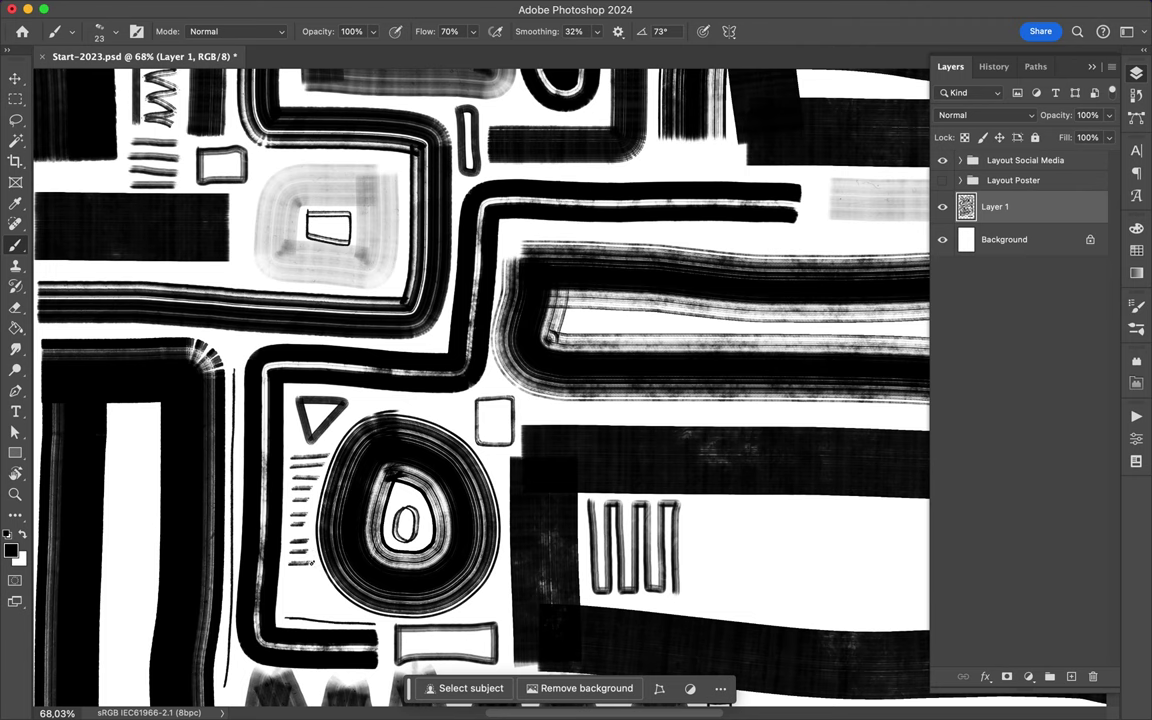
{"action": "scroll", "coordinate": [256, 457], "scroll_direction": "up", "scroll_amount": 5}
{"action": "mouse_move", "coordinate": [150, 457]}
{"action": "left_mouse_down"}
{"action": "mouse_move", "coordinate": [241, 443]}
{"action": "mouse_move", "coordinate": [138, 455]}
{"action": "left_mouse_up"}
Draw a thin L-shaped line beside the shapes and a thin vertical line
{"action": "scroll", "coordinate": [331, 325], "scroll_direction": "up", "scroll_amount": 5}
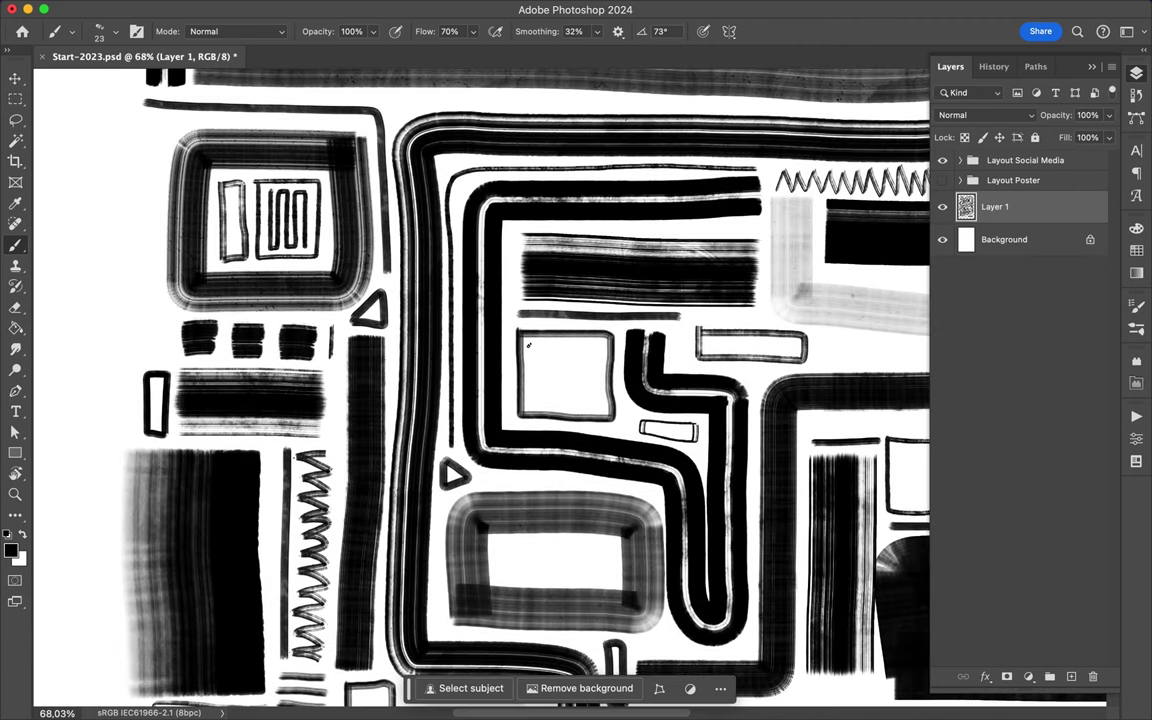
{"action": "scroll", "coordinate": [480, 311], "scroll_direction": "up", "scroll_amount": 5}
{"action": "scroll", "coordinate": [480, 311], "scroll_direction": "right", "scroll_amount": 2}
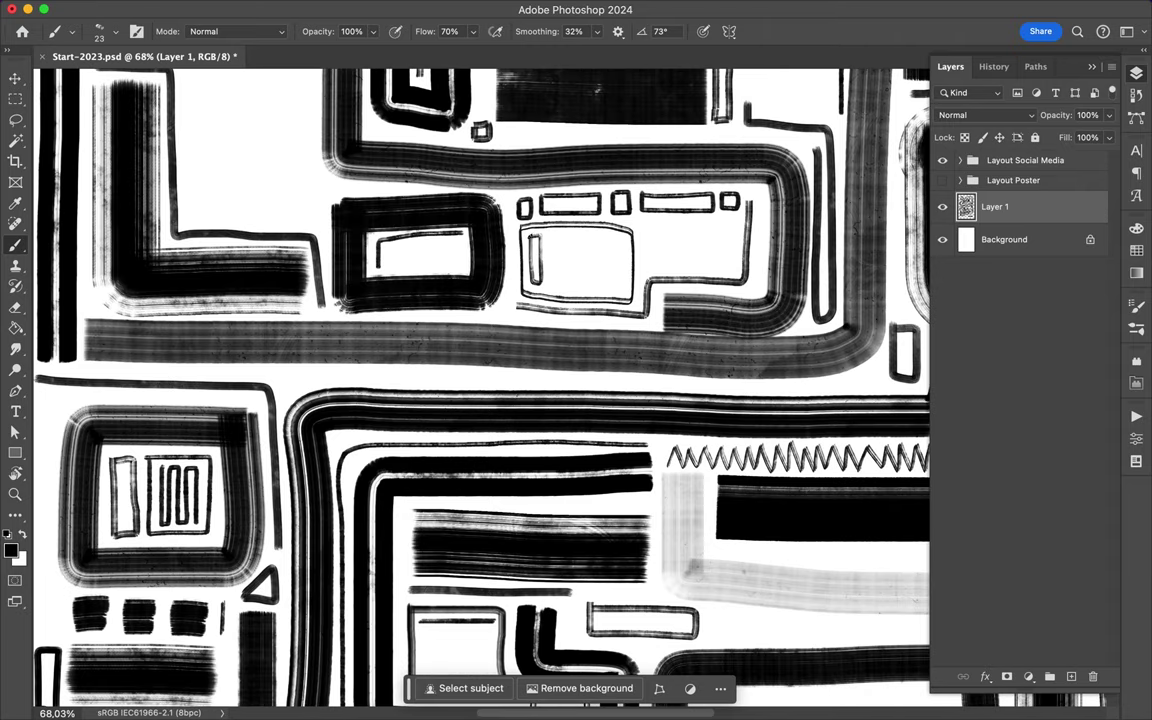
{"action": "scroll", "coordinate": [645, 228], "scroll_direction": "up", "scroll_amount": 4}
{"action": "scroll", "coordinate": [645, 228], "scroll_direction": "left", "scroll_amount": 4}
{"action": "scroll", "coordinate": [480, 265], "scroll_direction": "up", "scroll_amount": 1}
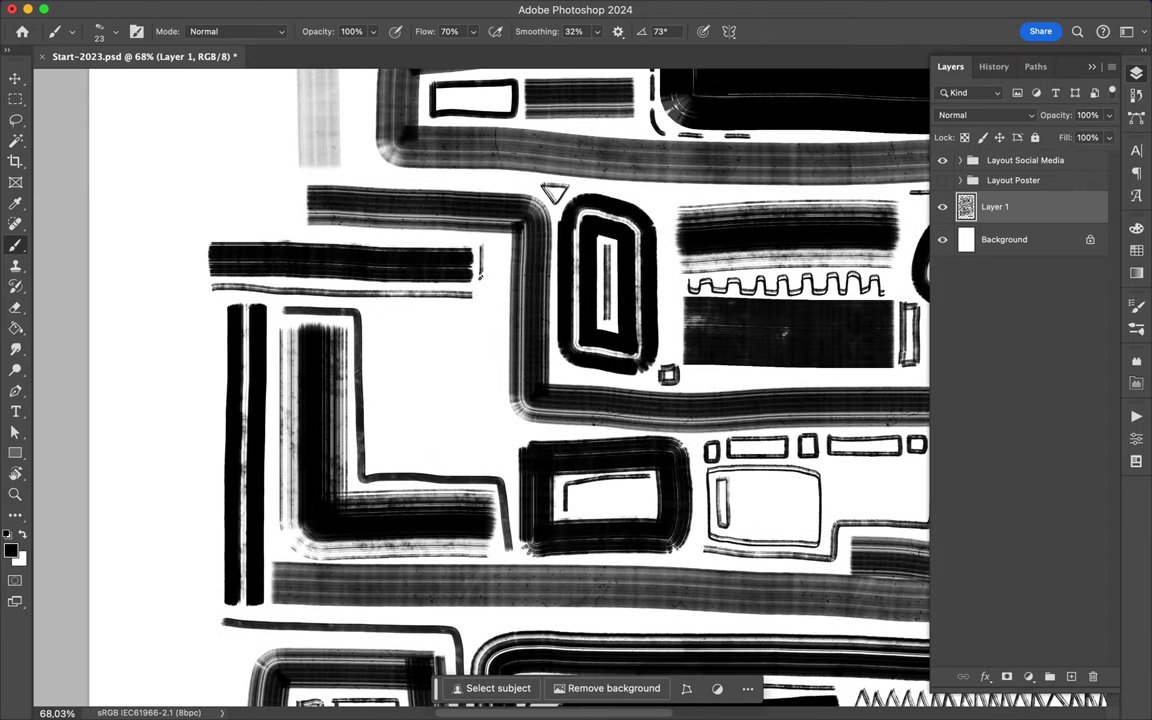
{"action": "mouse_move", "coordinate": [336, 280]}
{"action": "left_mouse_down"}
{"action": "mouse_move", "coordinate": [333, 379]}
{"action": "mouse_move", "coordinate": [350, 416]}
{"action": "mouse_move", "coordinate": [454, 418]}
{"action": "left_mouse_up"}
{"action": "scroll", "coordinate": [492, 239], "scroll_direction": "up", "scroll_amount": 6}
{"action": "scroll", "coordinate": [492, 239], "scroll_direction": "right", "scroll_amount": 4}
{"action": "scroll", "coordinate": [281, 189], "scroll_direction": "up", "scroll_amount": 2}
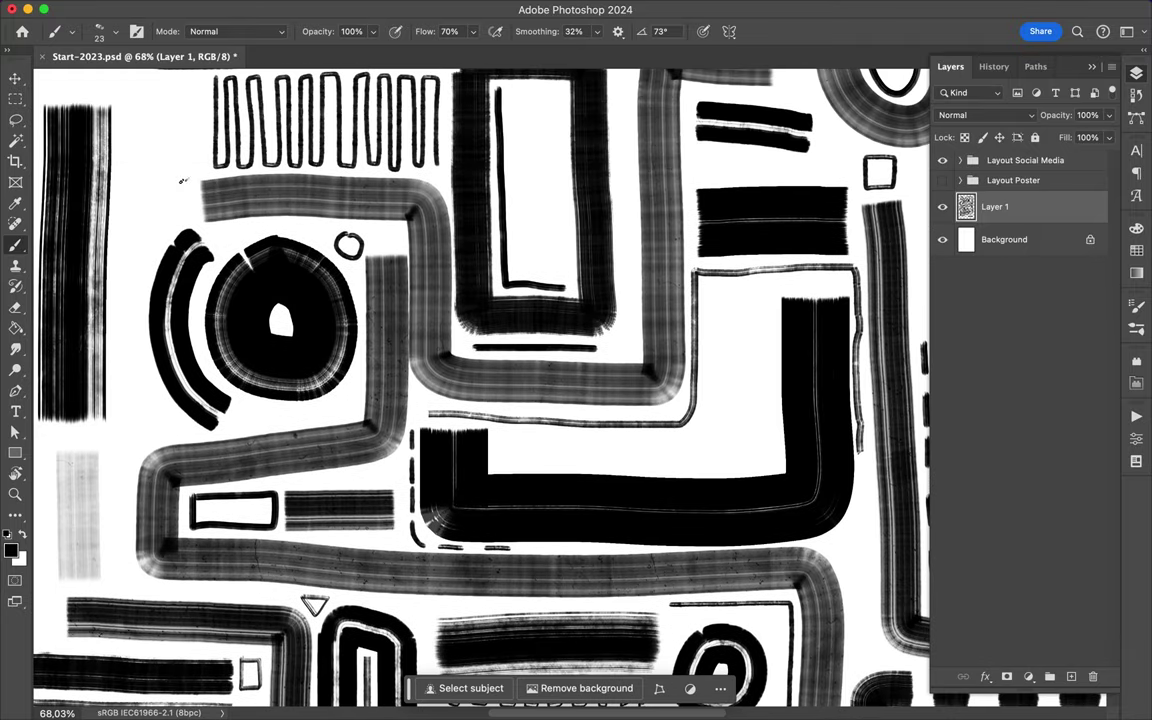
{"action": "scroll", "coordinate": [190, 190], "scroll_direction": "up", "scroll_amount": 2}
{"action": "mouse_move", "coordinate": [583, 170]}
{"action": "left_mouse_down"}
{"action": "mouse_move", "coordinate": [586, 430]}
{"action": "mouse_move", "coordinate": [640, 486]}
{"action": "mouse_move", "coordinate": [660, 622]}
{"action": "left_mouse_up"}
Paint a short vertical mark and a small chevron left of the zigzag
{"action": "scroll", "coordinate": [586, 430], "scroll_direction": "up", "scroll_amount": 2}
{"action": "scroll", "coordinate": [586, 430], "scroll_direction": "right", "scroll_amount": 5}
{"action": "scroll", "coordinate": [660, 622], "scroll_direction": "down", "scroll_amount": 4}
{"action": "scroll", "coordinate": [660, 622], "scroll_direction": "right", "scroll_amount": 7}
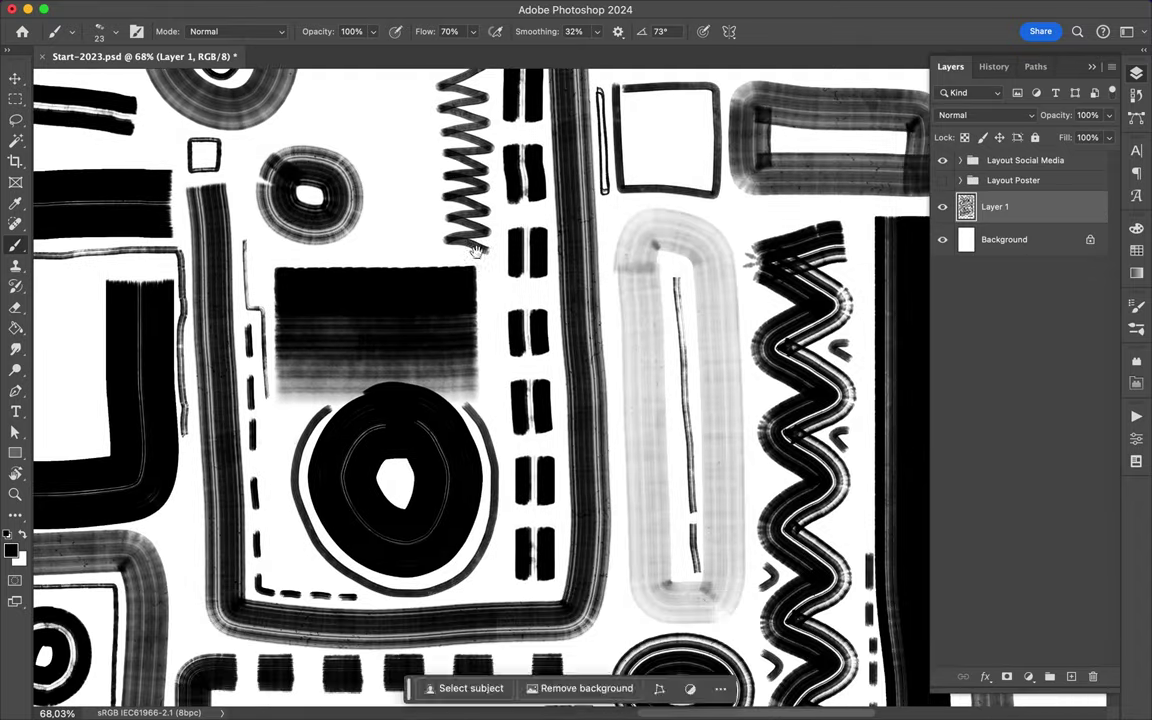
{"action": "scroll", "coordinate": [660, 622], "scroll_direction": "right", "scroll_amount": 5}
{"action": "scroll", "coordinate": [660, 622], "scroll_direction": "up", "scroll_amount": 1}
{"action": "left_click_drag", "start_coordinate": [667, 266], "coordinate": [663, 355]}
{"action": "scroll", "coordinate": [527, 298], "scroll_direction": "down", "scroll_amount": 4}
{"action": "left_click_drag", "start_coordinate": [498, 268], "coordinate": [495, 241]}
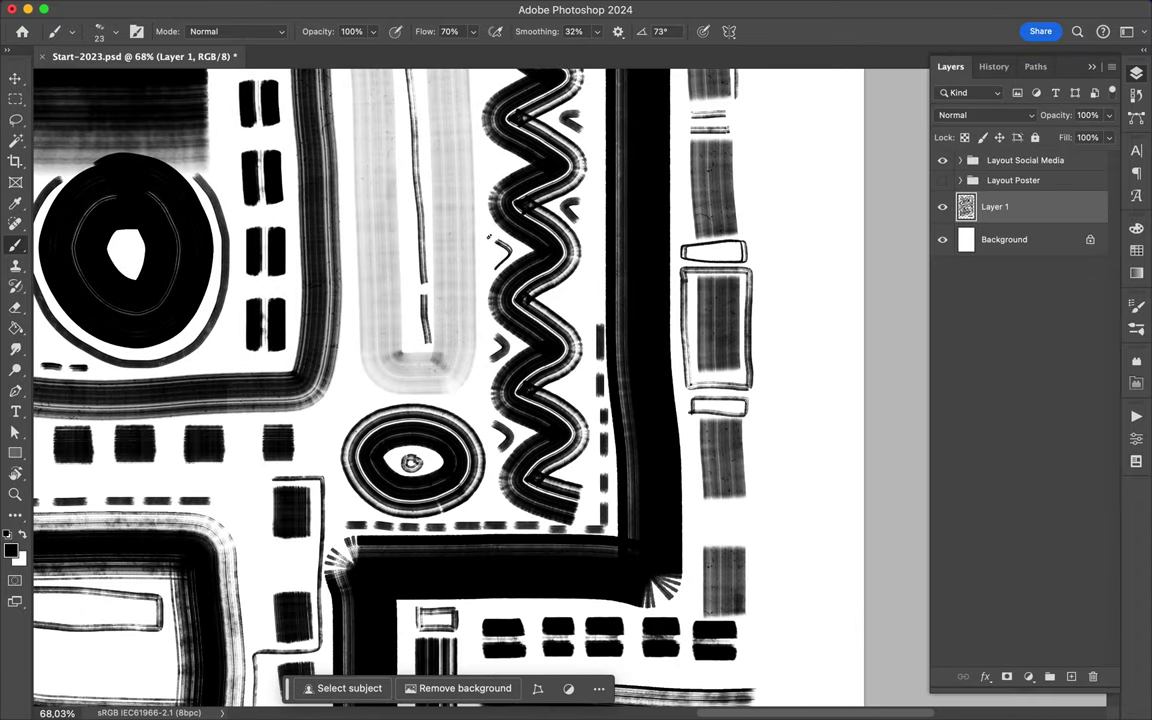
Draw a thin square-wave meander below the large rounded frame
{"action": "scroll", "coordinate": [337, 462], "scroll_direction": "down", "scroll_amount": 3}
{"action": "scroll", "coordinate": [337, 462], "scroll_direction": "left", "scroll_amount": 4}
{"action": "scroll", "coordinate": [337, 462], "scroll_direction": "down", "scroll_amount": 5}
{"action": "scroll", "coordinate": [337, 462], "scroll_direction": "left", "scroll_amount": 3}
{"action": "mouse_move", "coordinate": [335, 438]}
{"action": "left_mouse_down"}
{"action": "mouse_move", "coordinate": [358, 406]}
{"action": "mouse_move", "coordinate": [382, 438]}
{"action": "mouse_move", "coordinate": [408, 406]}
{"action": "mouse_move", "coordinate": [427, 440]}
{"action": "mouse_move", "coordinate": [455, 408]}
{"action": "mouse_move", "coordinate": [472, 440]}
{"action": "mouse_move", "coordinate": [498, 438]}
{"action": "left_mouse_up"}
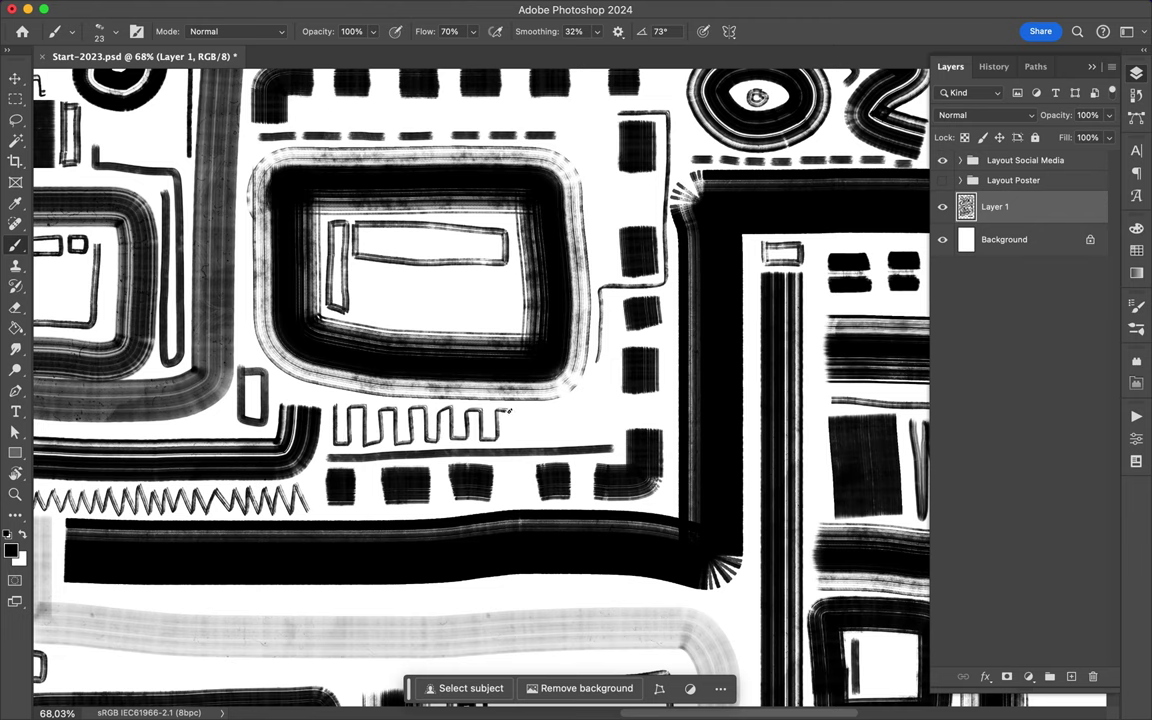
{"action": "scroll", "coordinate": [509, 410], "scroll_direction": "left", "scroll_amount": 2}
{"action": "scroll", "coordinate": [509, 410], "scroll_direction": "left", "scroll_amount": 5}
{"action": "left_click", "coordinate": [115, 31]}
Choose a wide brush preset, trying The Harder They Fall brush first
{"action": "scroll", "coordinate": [119, 313], "scroll_direction": "down", "scroll_amount": 3}
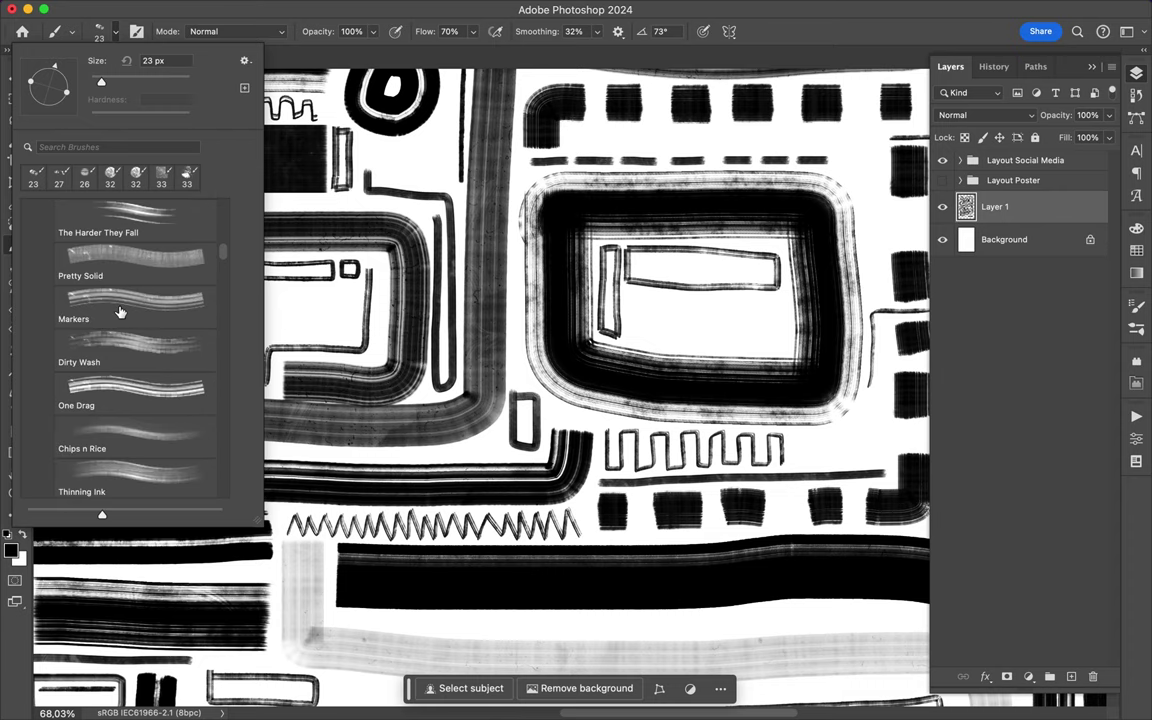
{"action": "scroll", "coordinate": [119, 313], "scroll_direction": "up", "scroll_amount": 3}
{"action": "left_click", "coordinate": [135, 358]}
{"action": "left_click", "coordinate": [115, 31]}
{"action": "scroll", "coordinate": [135, 262], "scroll_direction": "up", "scroll_amount": 2}
{"action": "left_click", "coordinate": [135, 245]}
{"action": "key", "text": "Return"}
Paint a small dark block in the central frame and a dark bar inside the white rectangle
{"action": "left_click_drag", "start_coordinate": [618, 318], "coordinate": [630, 345]}
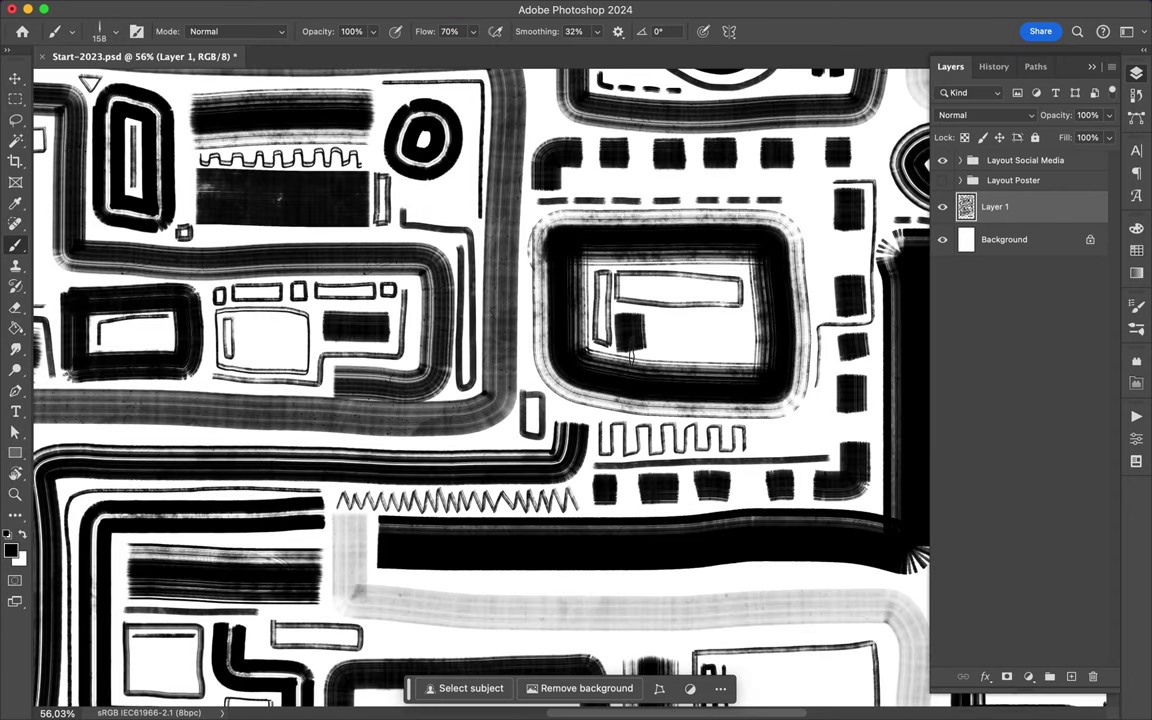
{"action": "scroll", "coordinate": [630, 350], "scroll_direction": "down", "scroll_amount": 2}
{"action": "scroll", "coordinate": [720, 472], "scroll_direction": "down", "scroll_amount": 5}
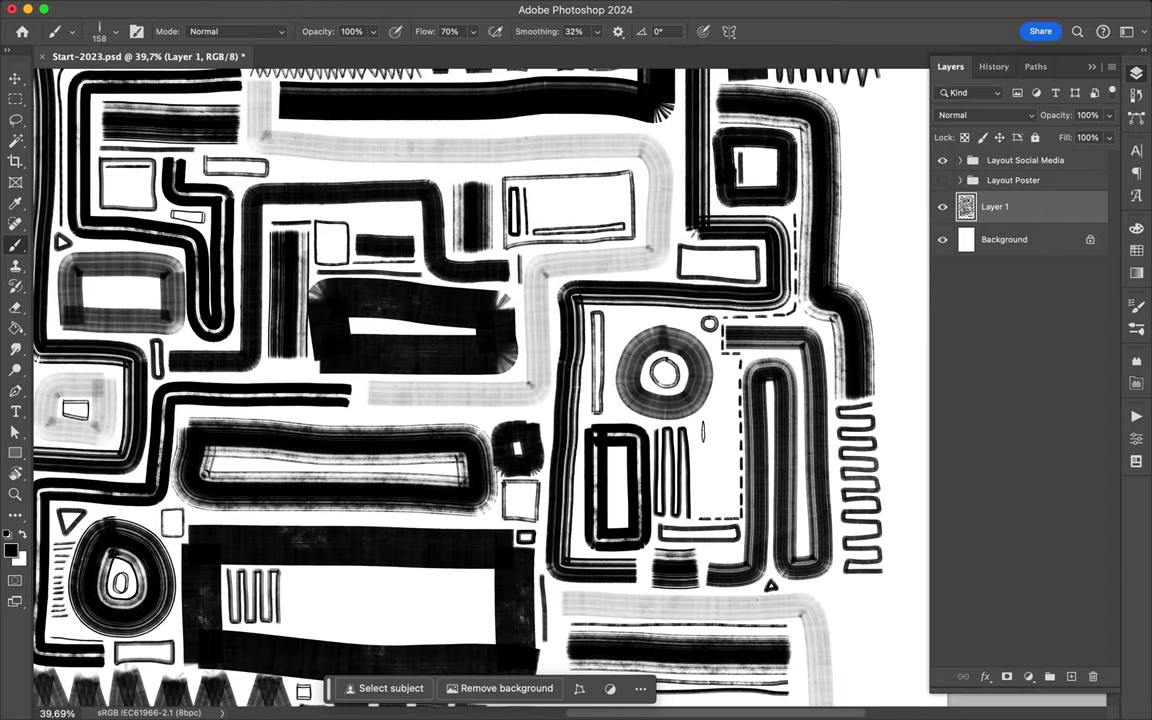
{"action": "scroll", "coordinate": [480, 380], "scroll_direction": "down", "scroll_amount": 5}
{"action": "left_click_drag", "start_coordinate": [428, 348], "coordinate": [610, 346]}
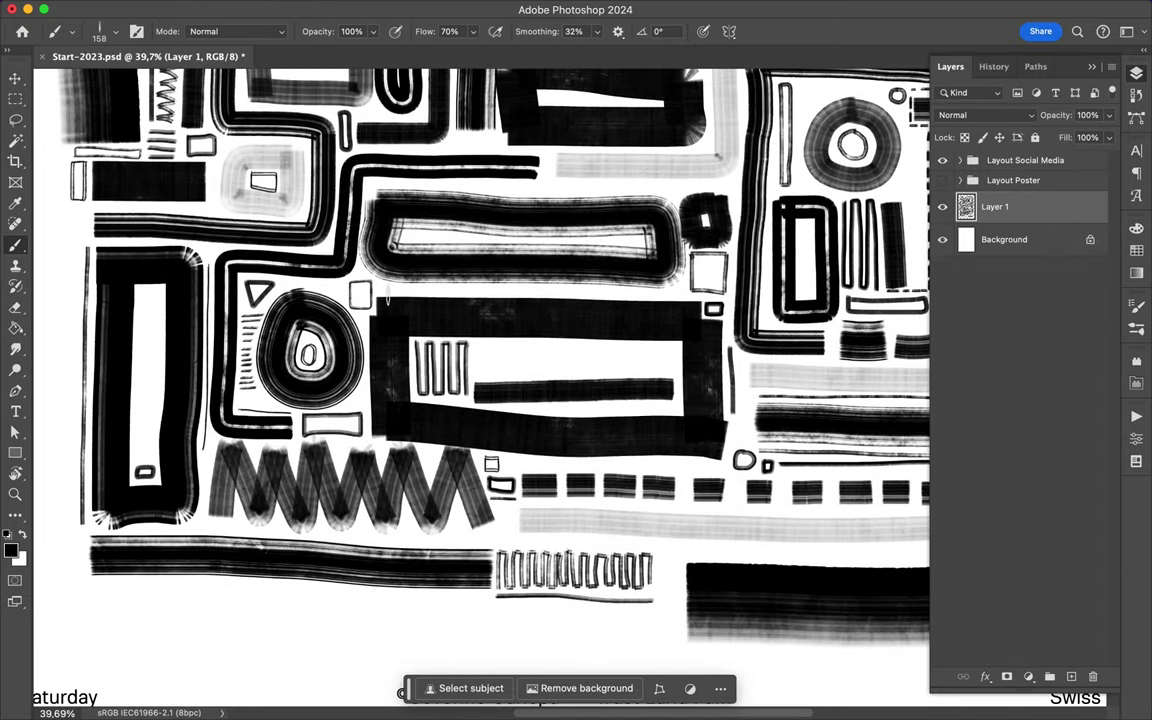
Load a full-flow marker brush preset and scroll over the lower pattern
{"action": "left_click", "coordinate": [110, 31]}
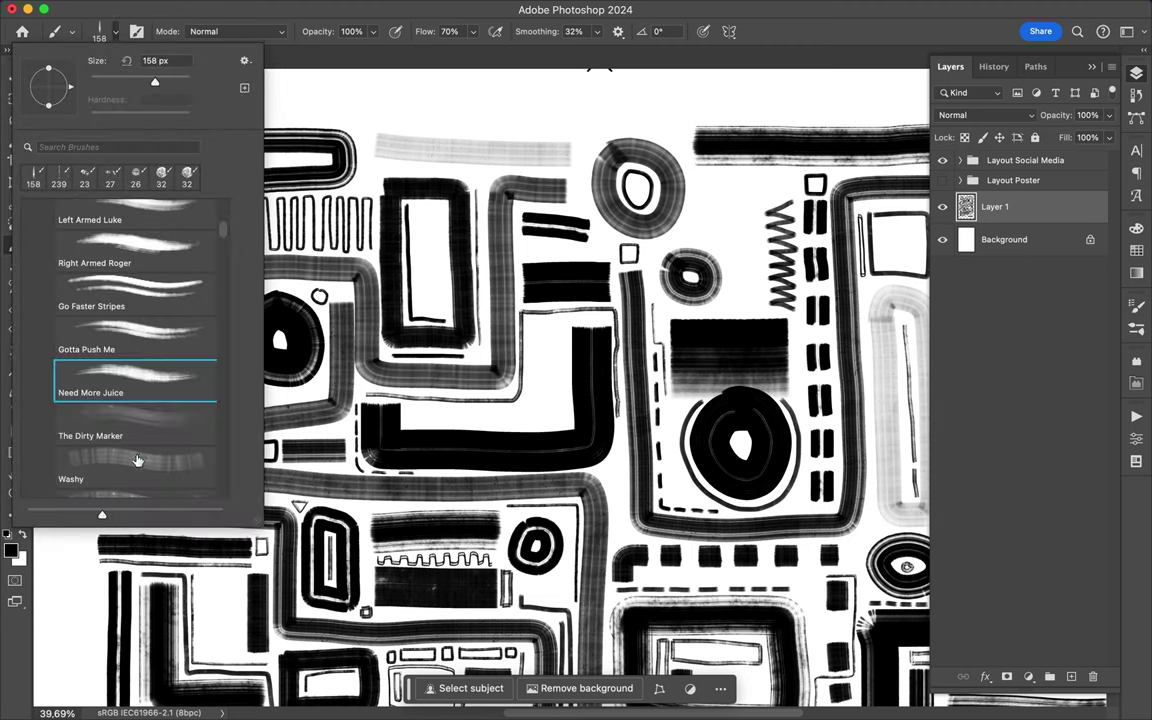
{"action": "double_click", "coordinate": [137, 460]}
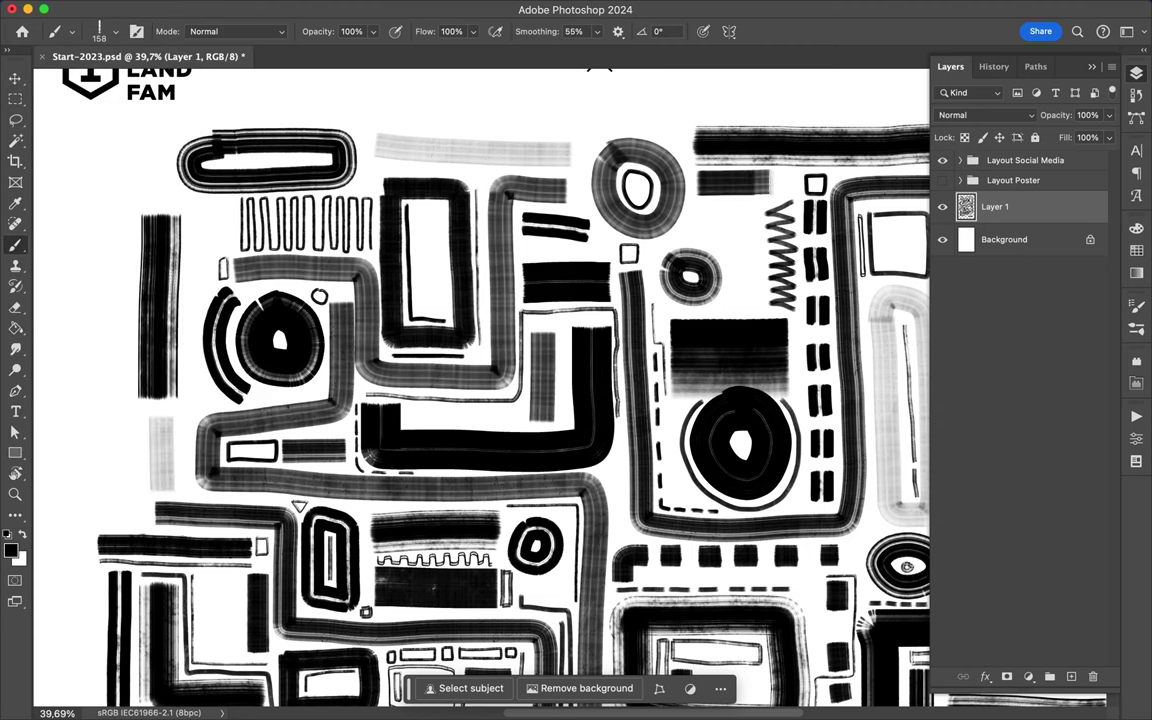
{"action": "scroll", "coordinate": [686, 164], "scroll_direction": "down", "scroll_amount": 5}
{"action": "scroll", "coordinate": [686, 164], "scroll_direction": "right", "scroll_amount": 3}
{"action": "scroll", "coordinate": [510, 560], "scroll_direction": "down", "scroll_amount": 1}
{"action": "scroll", "coordinate": [510, 560], "scroll_direction": "down", "scroll_amount": 3}
{"action": "scroll", "coordinate": [510, 560], "scroll_direction": "down", "scroll_amount": 3}
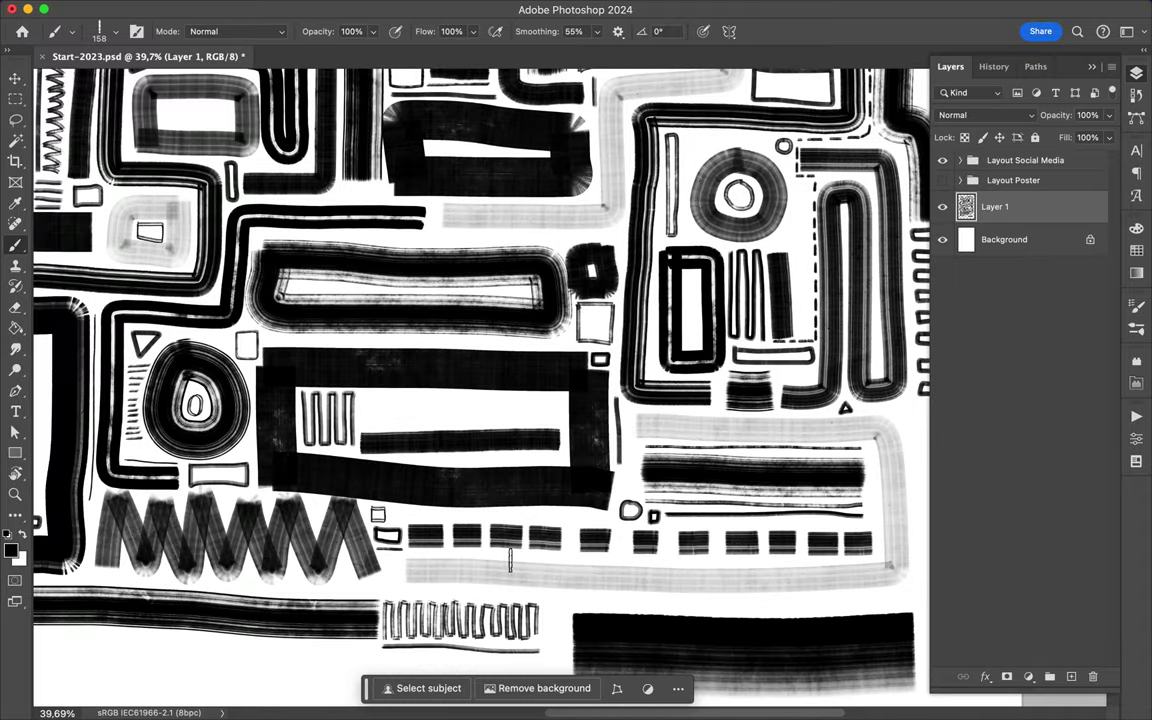
{"action": "scroll", "coordinate": [510, 560], "scroll_direction": "down", "scroll_amount": 2}
{"action": "scroll", "coordinate": [558, 365], "scroll_direction": "down", "scroll_amount": 3}
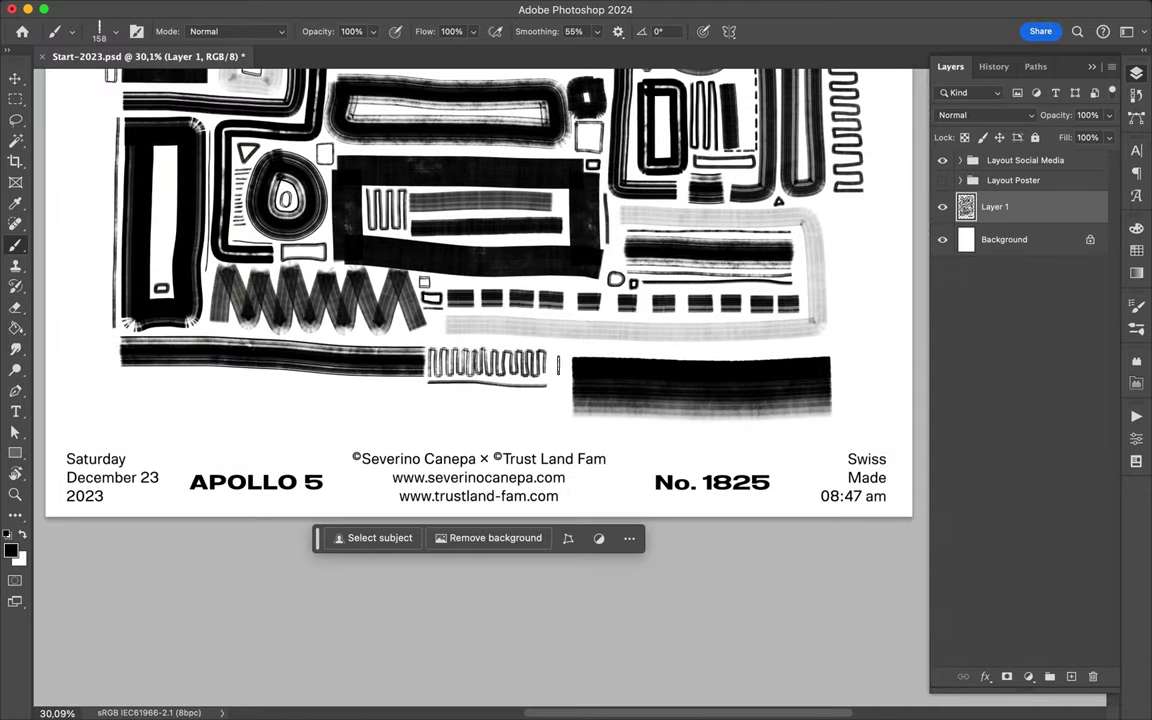
{"action": "scroll", "coordinate": [505, 370], "scroll_direction": "left", "scroll_amount": 2}
{"action": "scroll", "coordinate": [400, 350], "scroll_direction": "up", "scroll_amount": 5}
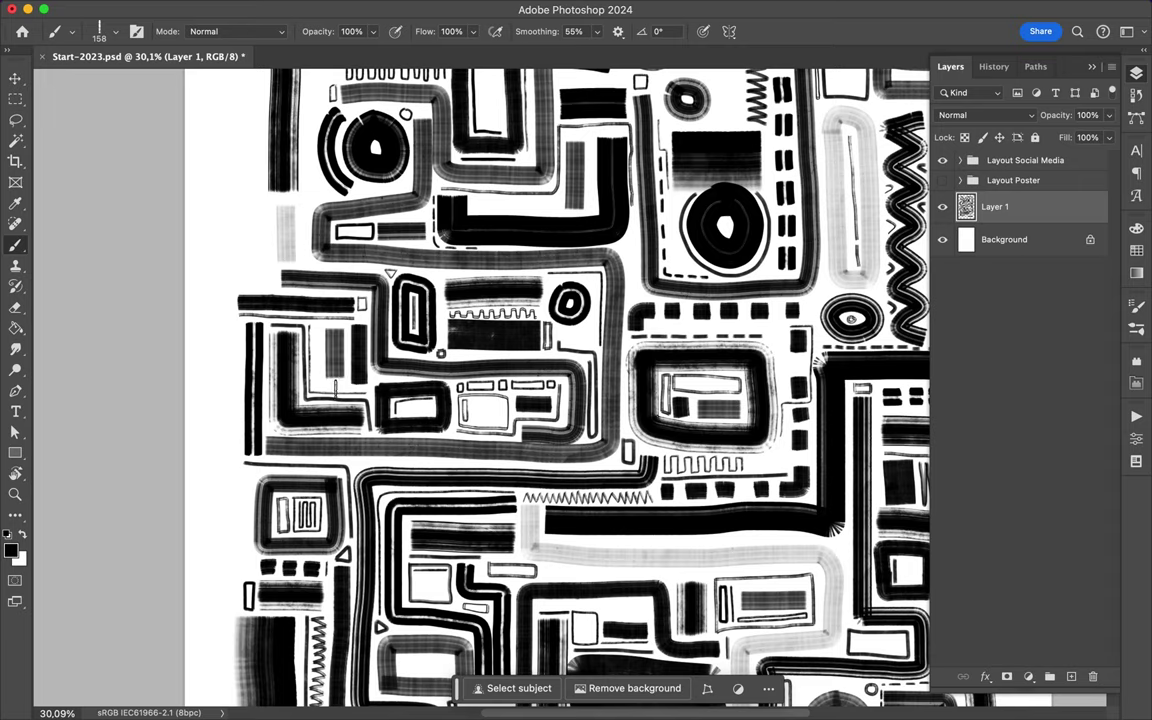
{"action": "scroll", "coordinate": [268, 260], "scroll_direction": "up", "scroll_amount": 3}
{"action": "scroll", "coordinate": [265, 250], "scroll_direction": "right", "scroll_amount": 4}
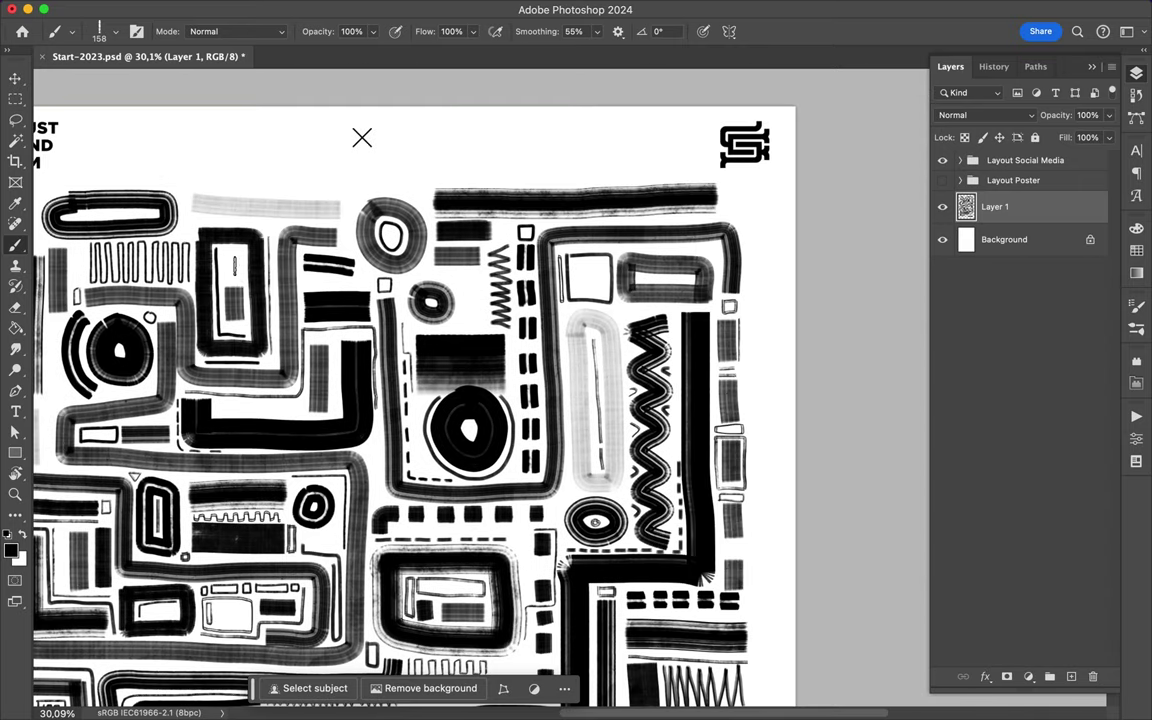
Paint faint grey vertical strokes near the pattern's edges with a low-flow brush, then fit the poster to the window
{"action": "right_click", "coordinate": [185, 212]}
{"action": "double_click", "coordinate": [128, 378]}
{"action": "scroll", "coordinate": [265, 360], "scroll_direction": "left", "scroll_amount": 3}
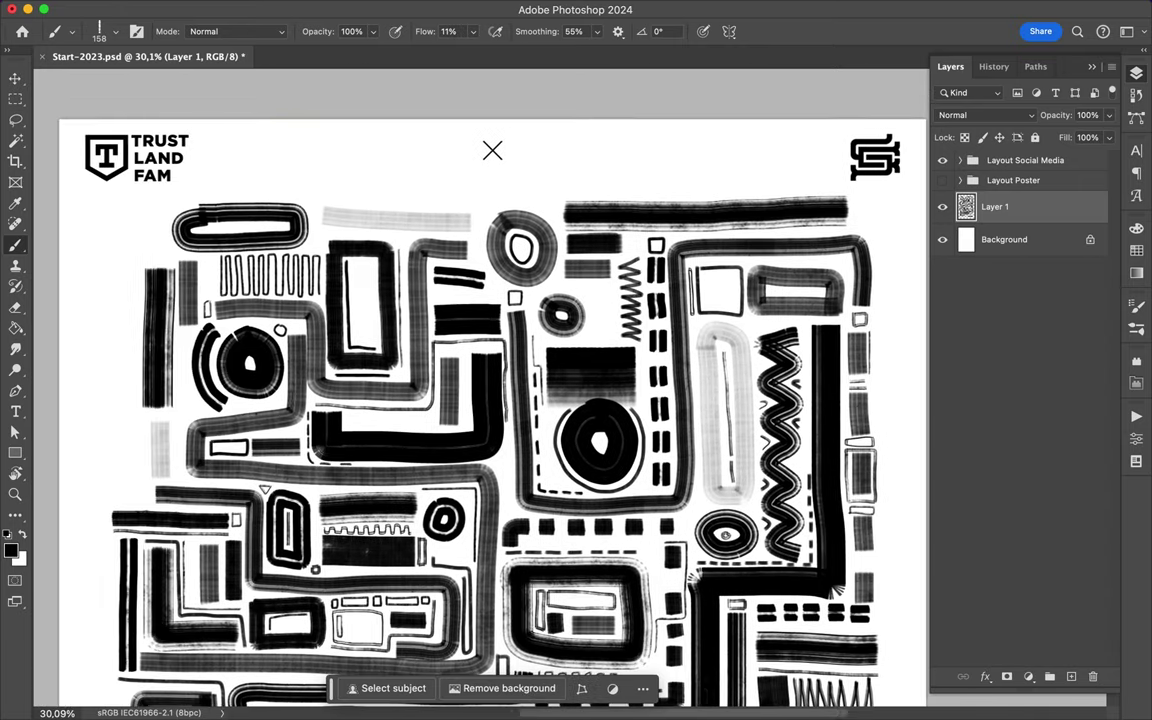
{"action": "left_click_drag", "start_coordinate": [356, 240], "coordinate": [357, 330]}
{"action": "scroll", "coordinate": [480, 380], "scroll_direction": "down", "scroll_amount": 2}
{"action": "left_click_drag", "start_coordinate": [606, 198], "coordinate": [606, 270]}
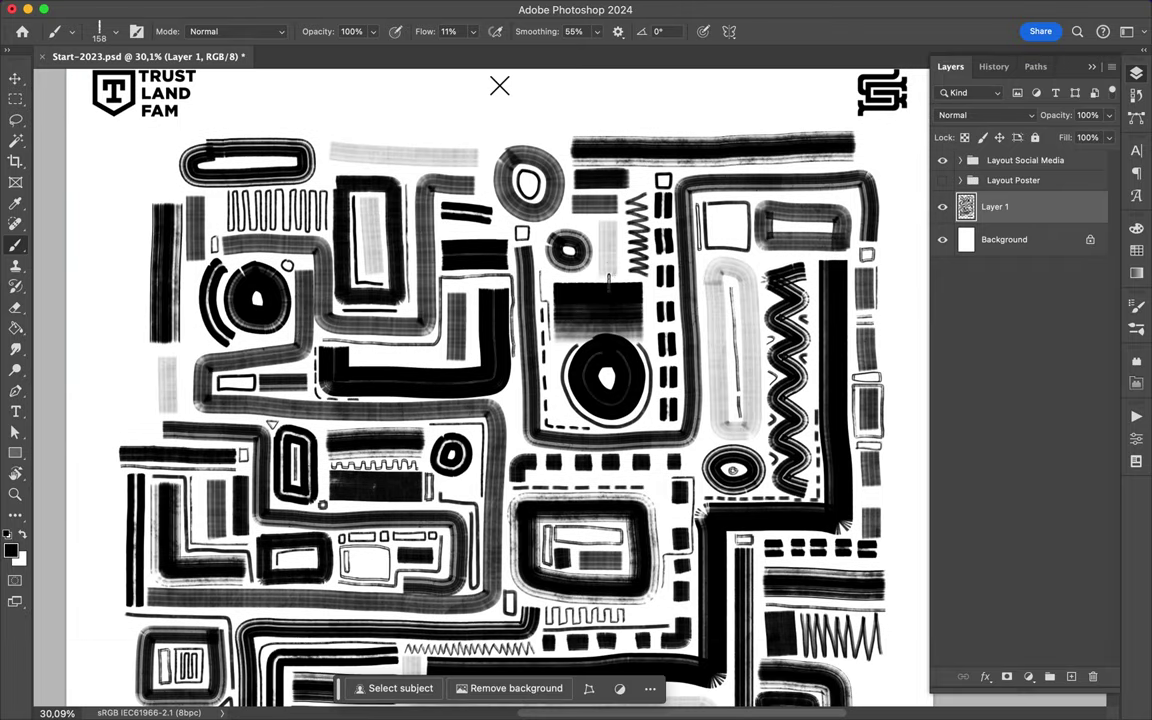
{"action": "scroll", "coordinate": [608, 280], "scroll_direction": "down", "scroll_amount": 10}
{"action": "mouse_move", "coordinate": [765, 318]}
{"action": "left_mouse_down"}
{"action": "mouse_move", "coordinate": [765, 438]}
{"action": "mouse_move", "coordinate": [765, 305]}
{"action": "left_mouse_up"}
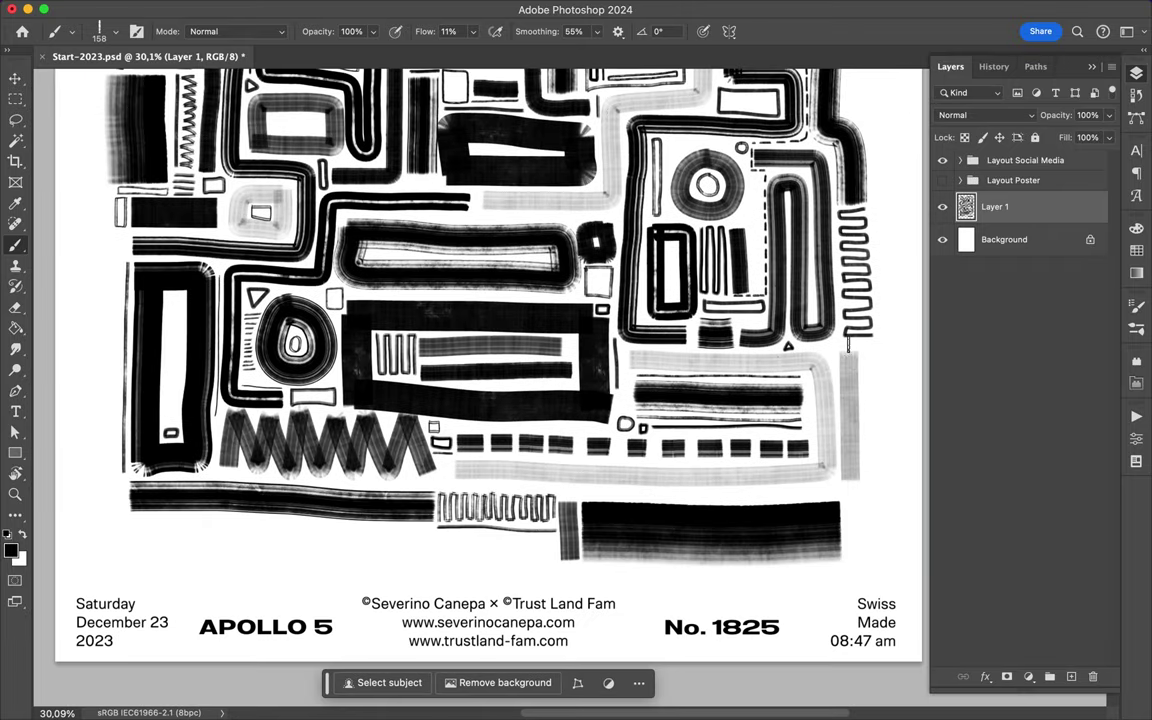
{"action": "left_click_drag", "start_coordinate": [104, 212], "coordinate": [108, 420]}
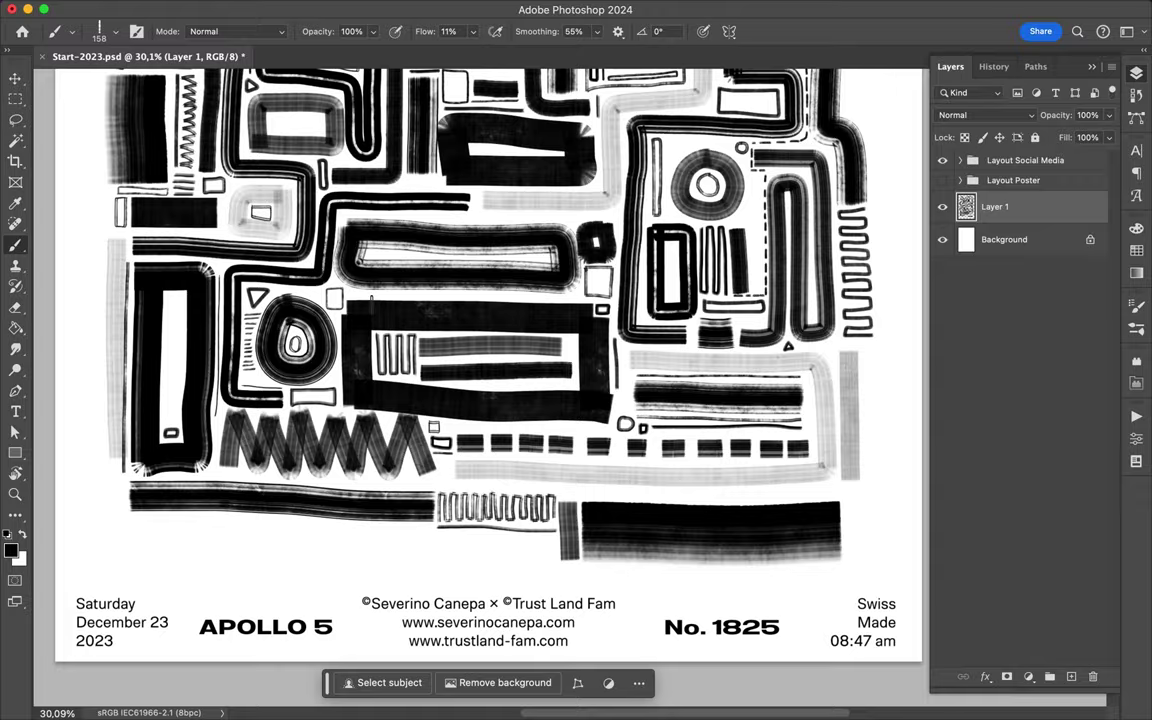
{"action": "scroll", "coordinate": [350, 290], "scroll_direction": "up", "scroll_amount": 10}
{"action": "key", "text": "super+0"}
{"action": "key", "text": "super+s"}
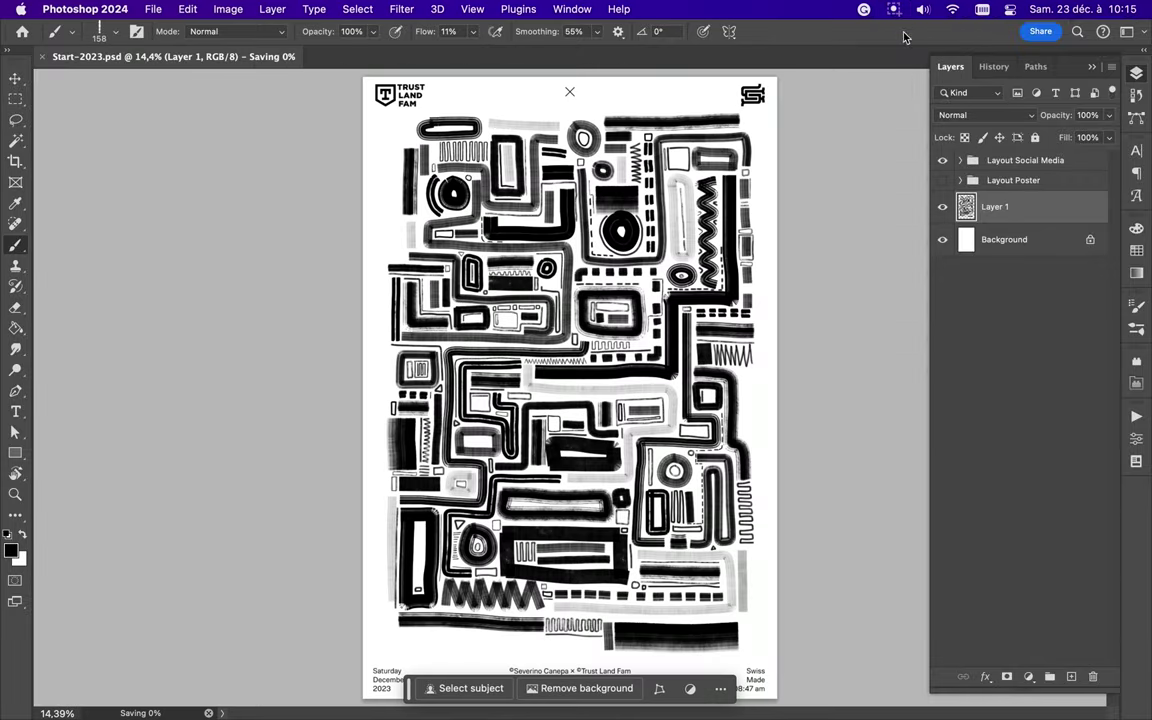